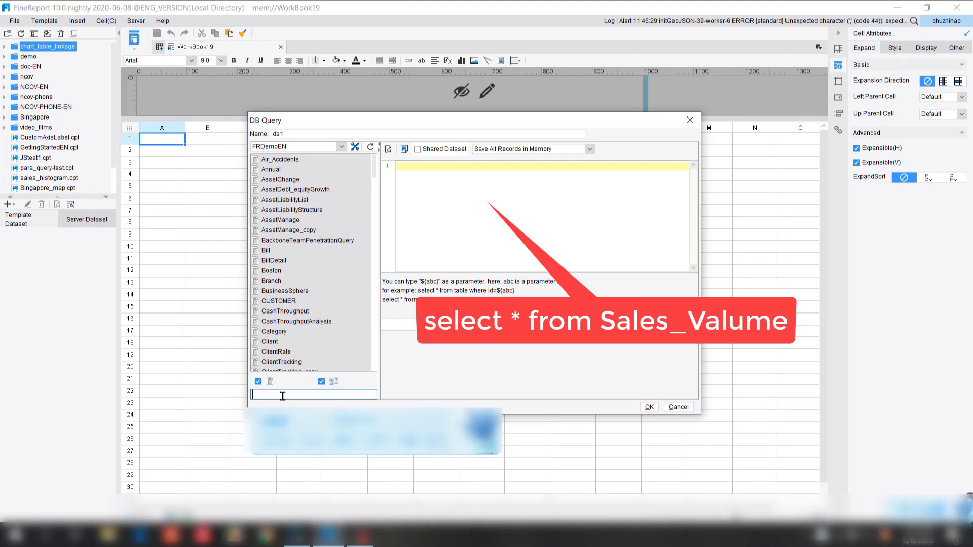
- Define the ds1 query on FRDemoEN as all records from the Sales_Volume table, preview its data and accept the dataset
text(sales)
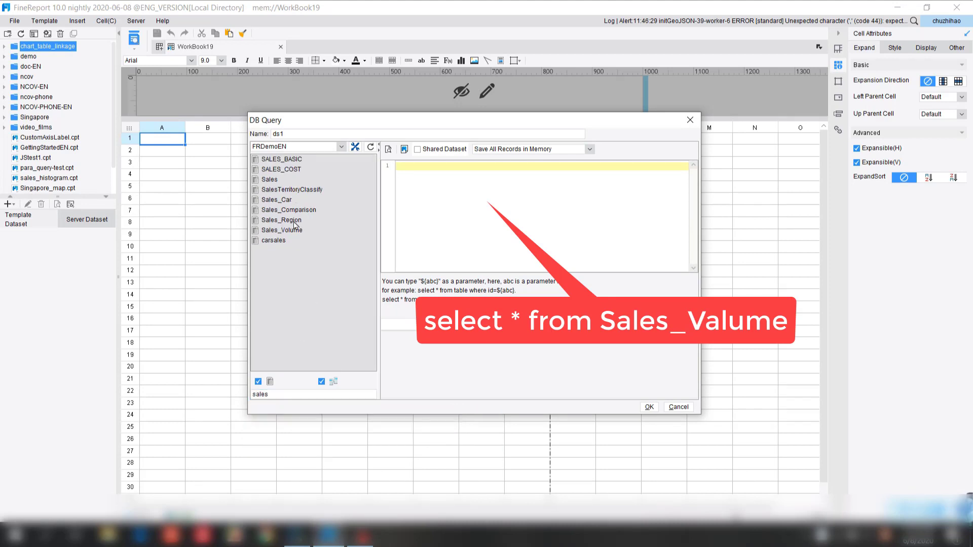
drag(296, 230, 466, 213)
click(485, 230)
click(388, 149)
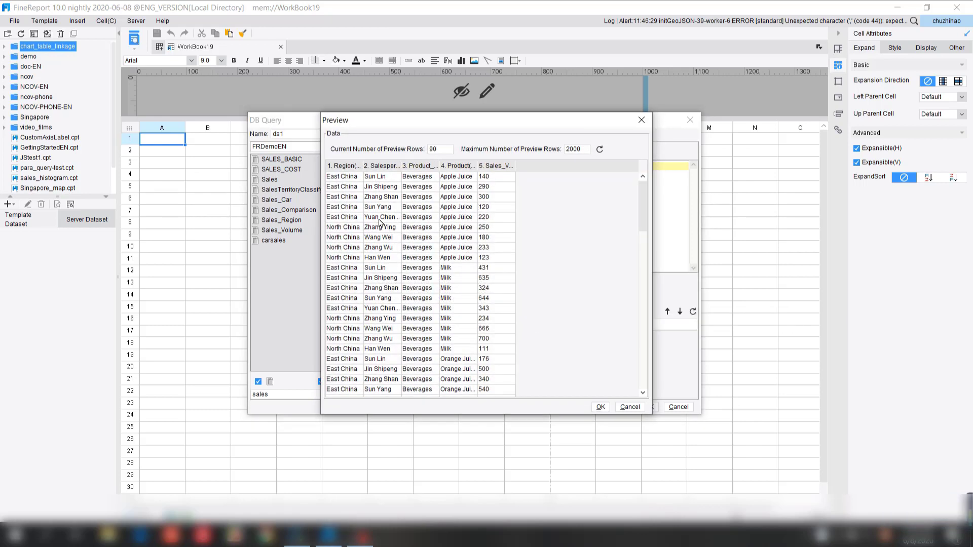
scroll(350, 357, down, 6)
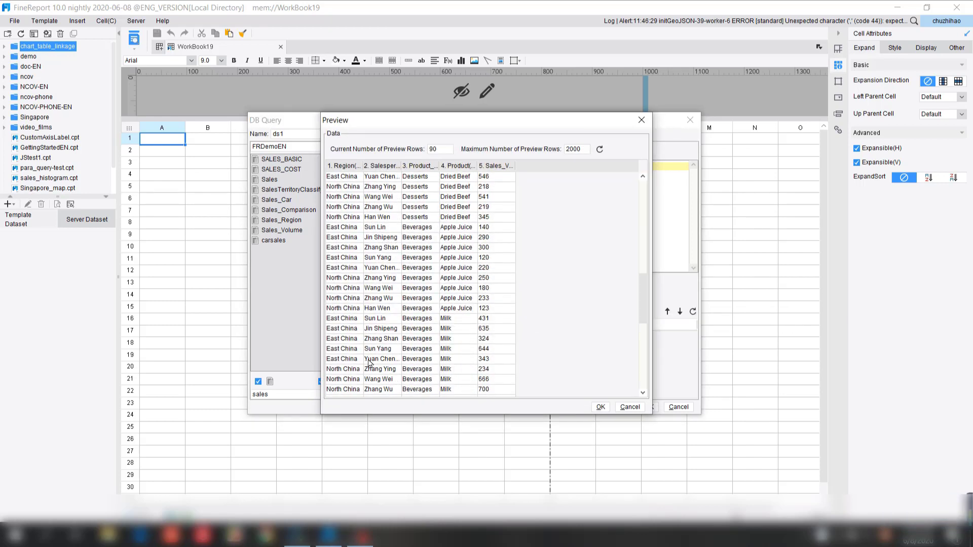
scroll(373, 360, up, 6)
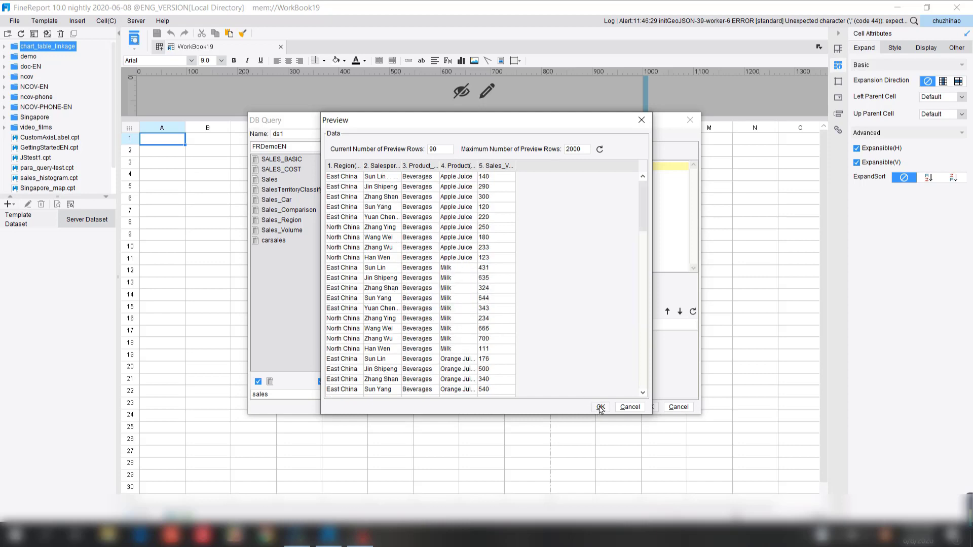
click(600, 408)
click(649, 406)
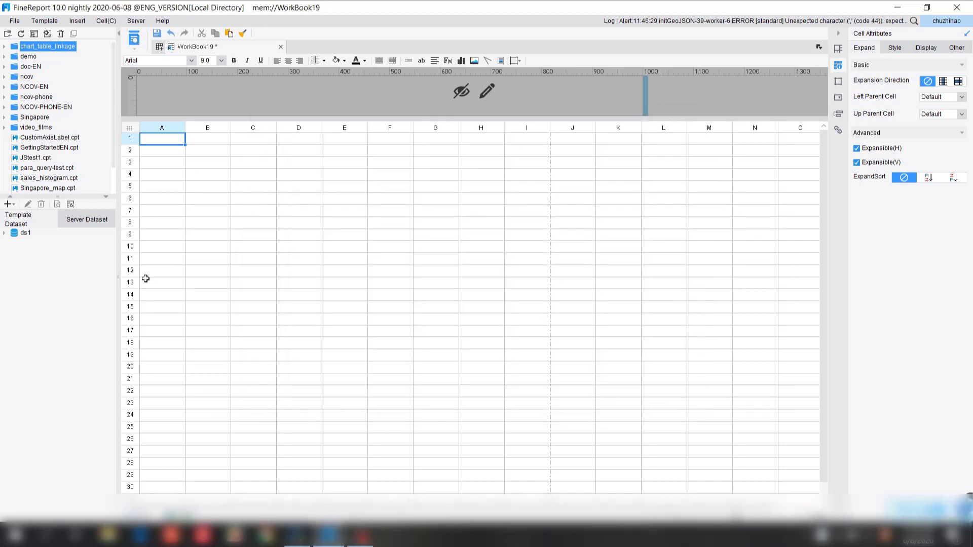
- Expand the ds1 dataset's fields and enter the headers REGION in A1 and SALESPERSON in B1
click(4, 233)
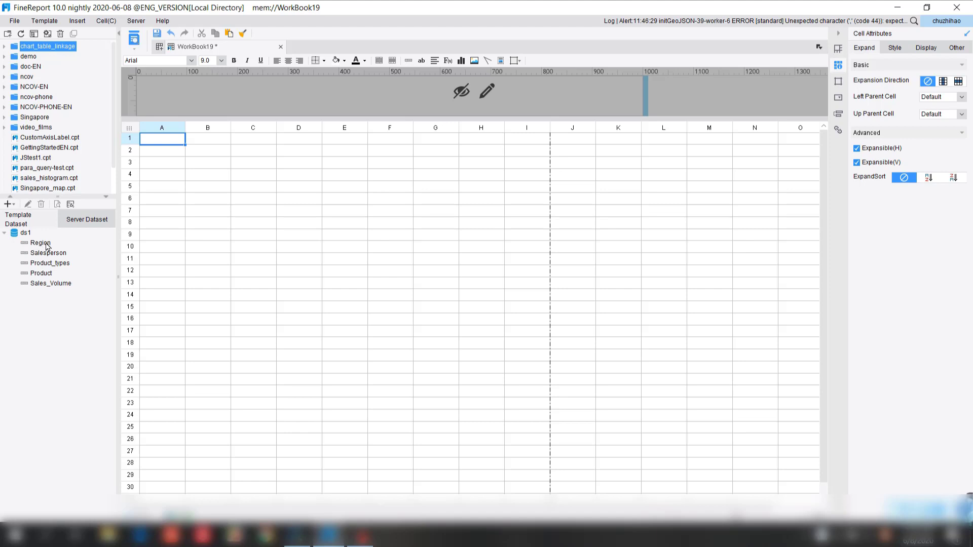
click(47, 246)
double_click(177, 142)
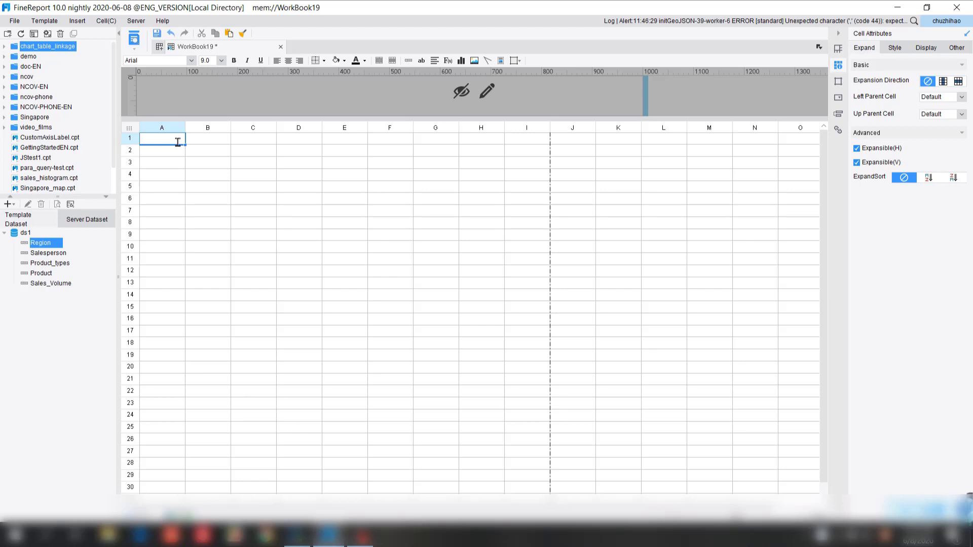
text(REGION)
click(216, 141)
double_click(216, 140)
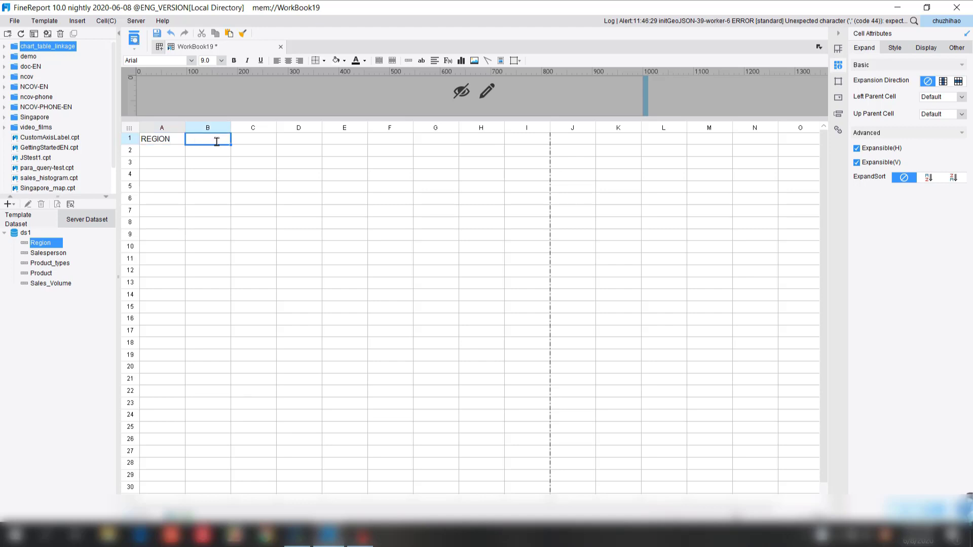
text(SALE)
text(SPERSON)
- Set the width of columns A through E to 27 mm
drag(161, 128, 333, 127)
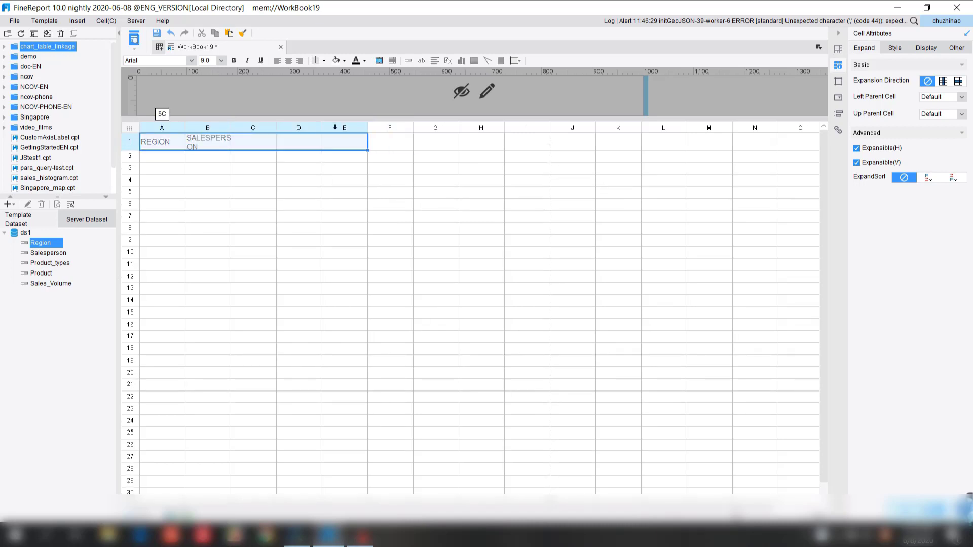
click(334, 127)
drag(181, 128, 344, 128)
right_click(301, 127)
click(324, 158)
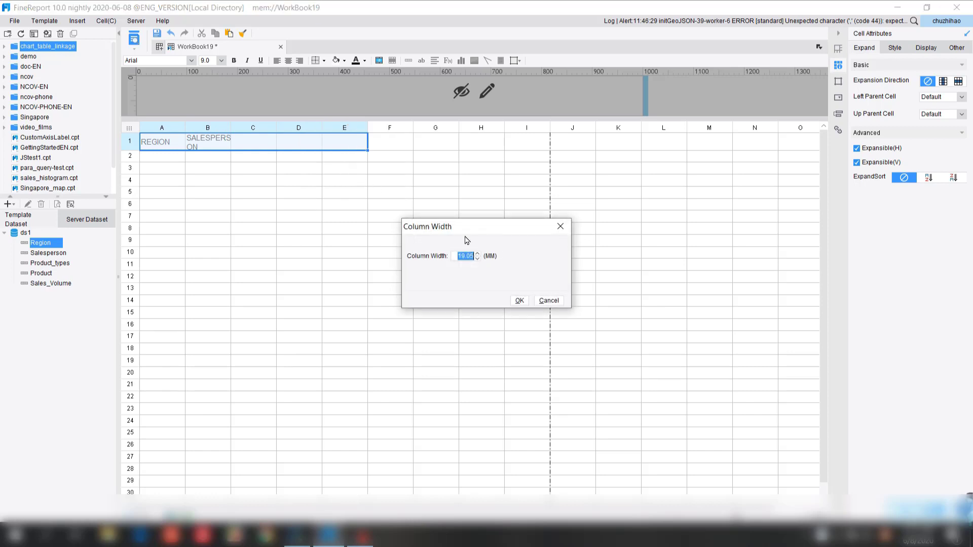
text(27)
key(Return)
- Enter the headers PRODUCT_TYPE in C1, PRODUCT in D1 and SALES_VOLUME in E1, and reduce the height of row 1 slightly
click(304, 144)
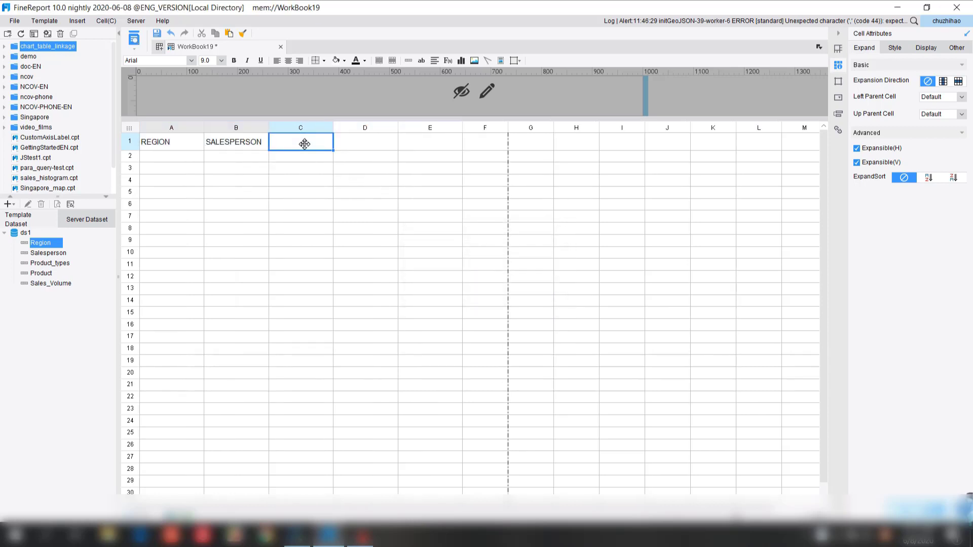
text(PRODUCT_TYPE)
click(372, 145)
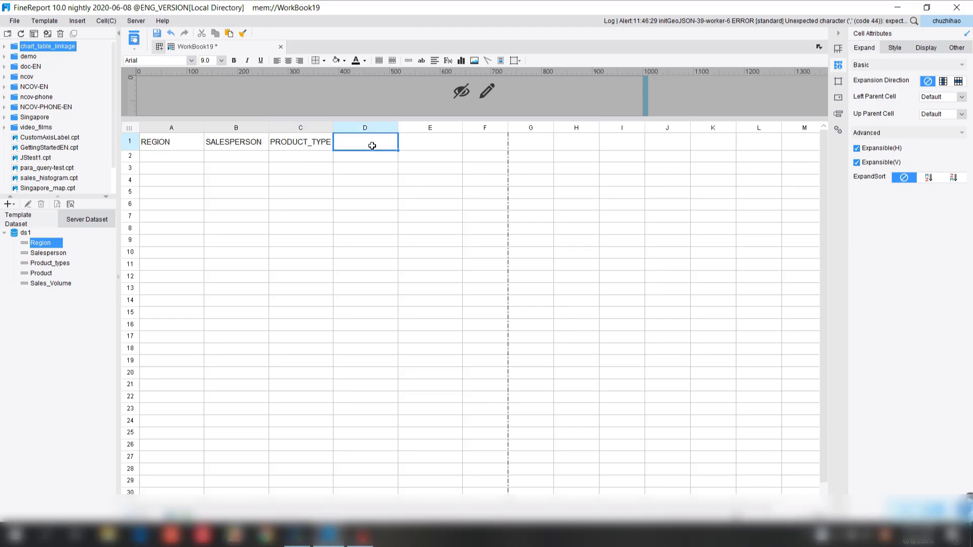
text(PRODUCT)
click(441, 145)
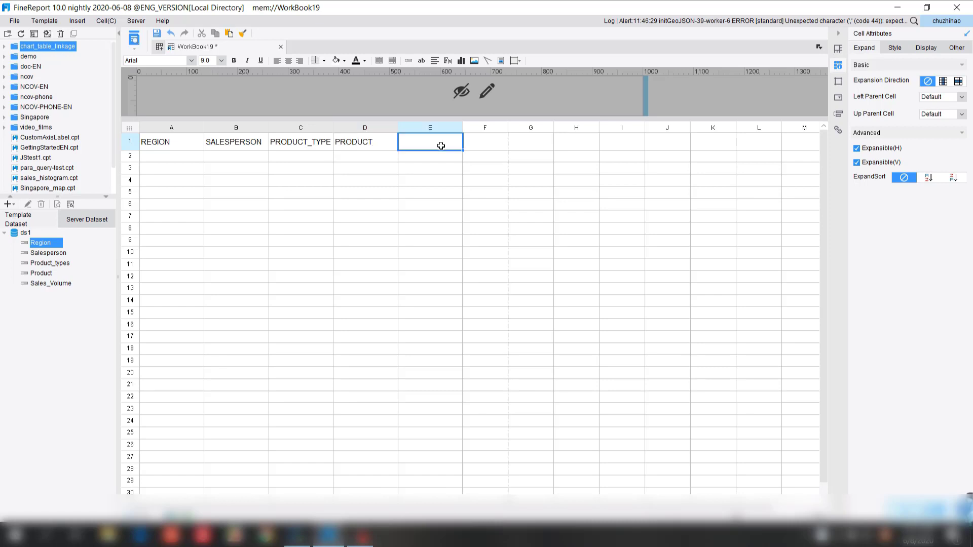
text(SALES_VOLUME)
drag(131, 150, 132, 146)
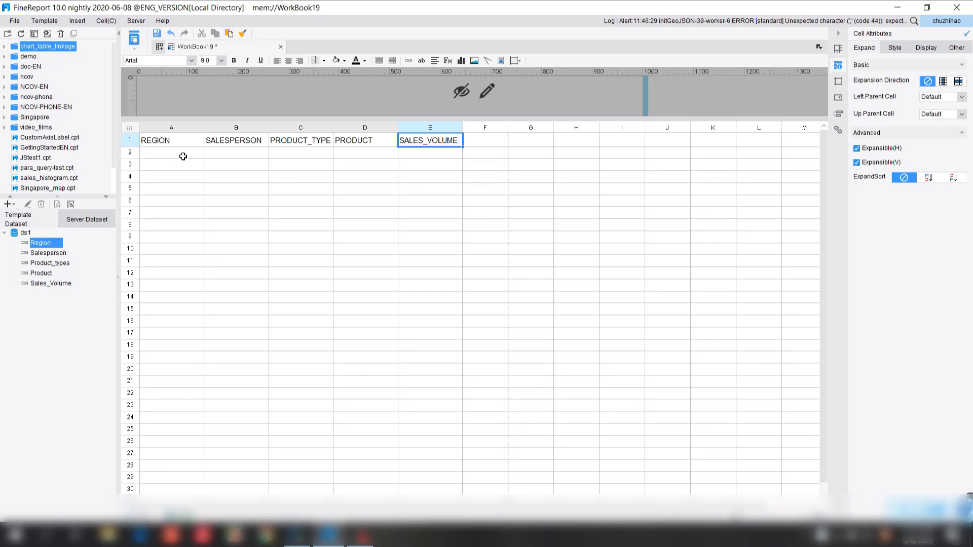
- Place all five ds1 fields, Region through Sales_Volume, from left to right into row 2 starting at A2
click(183, 154)
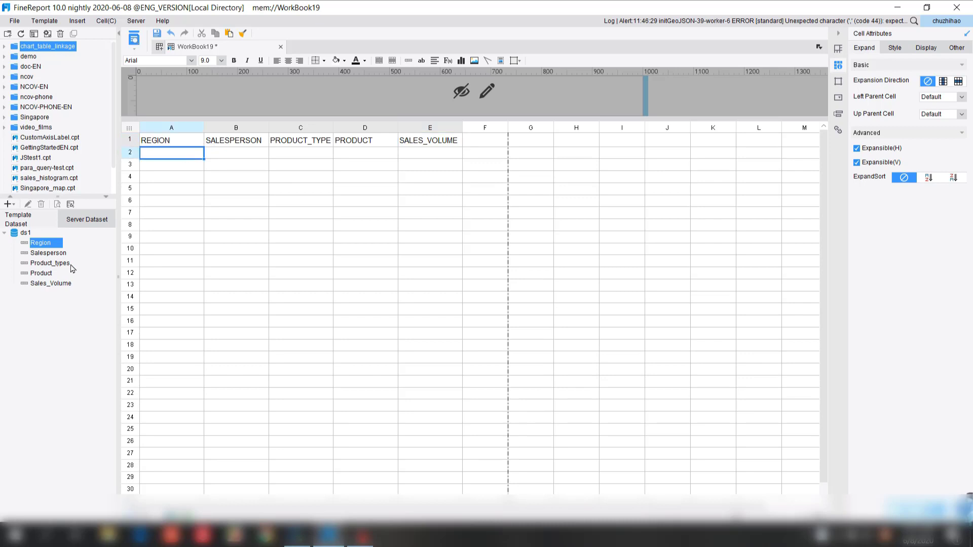
shift+click(50, 283)
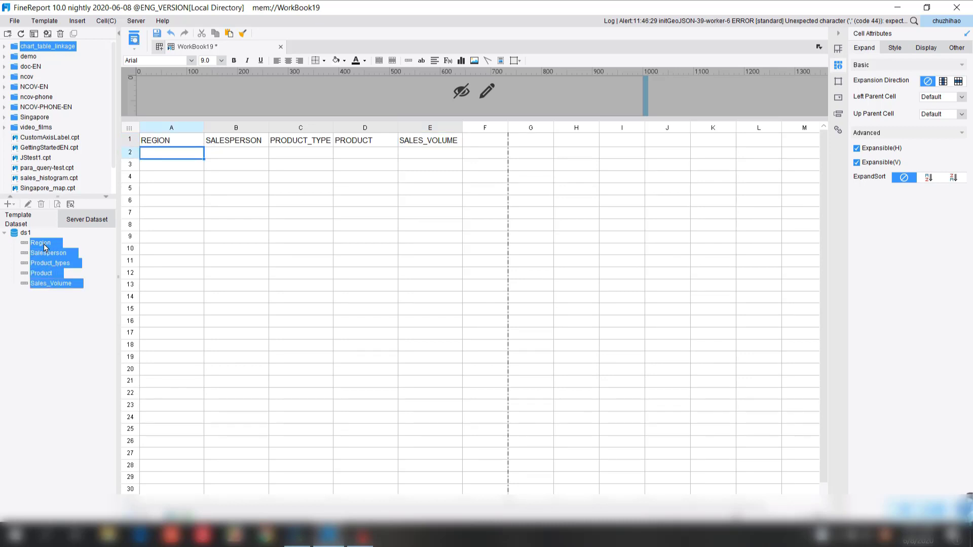
drag(46, 248, 168, 154)
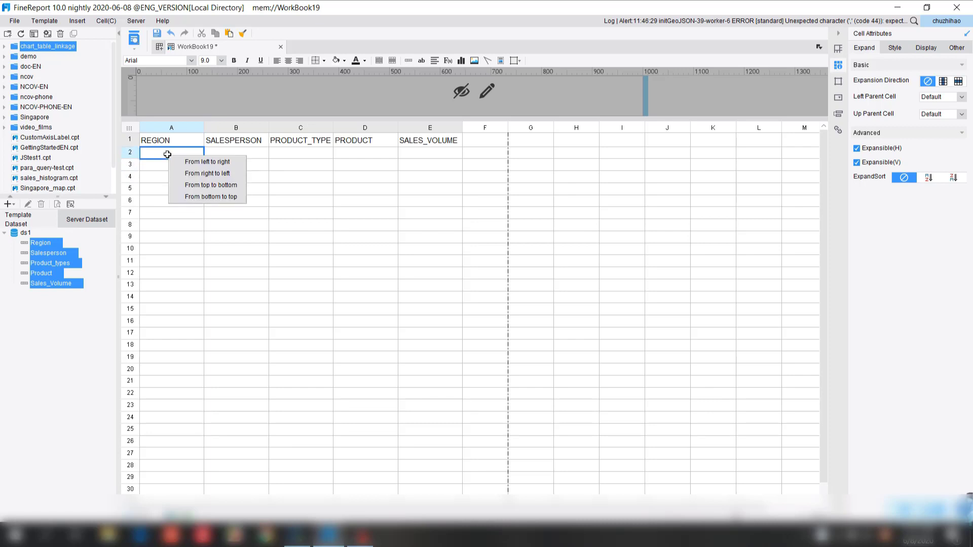
click(234, 161)
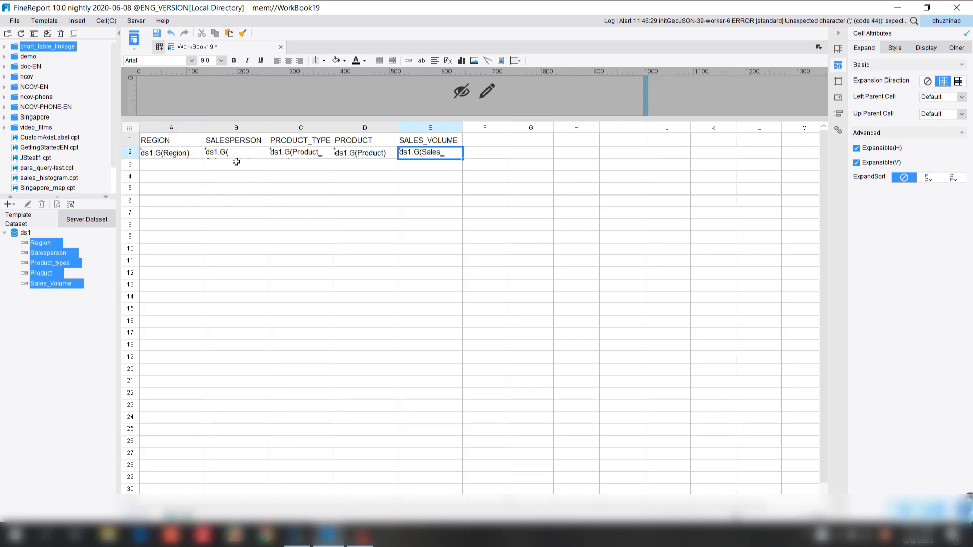
- Apply inner and outer borders to A1:E2 and center the cell contents horizontally
drag(177, 141, 426, 149)
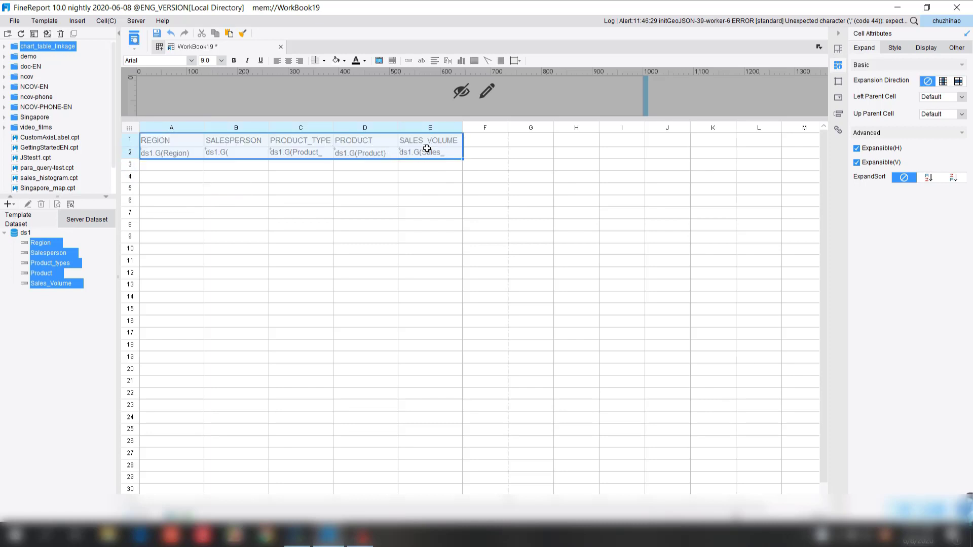
click(323, 63)
click(329, 96)
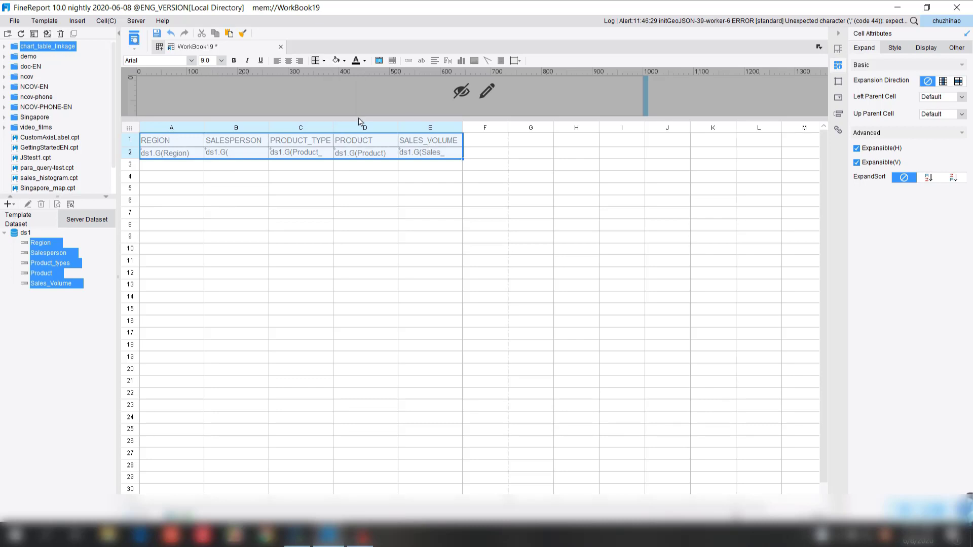
click(287, 61)
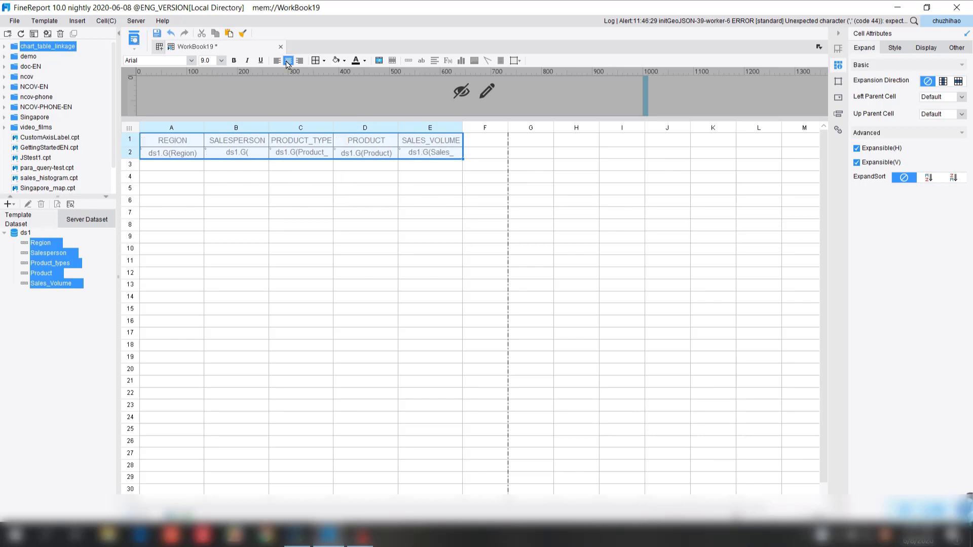
- Save the report as table.cpt in the chart_table_linkage folder
click(157, 36)
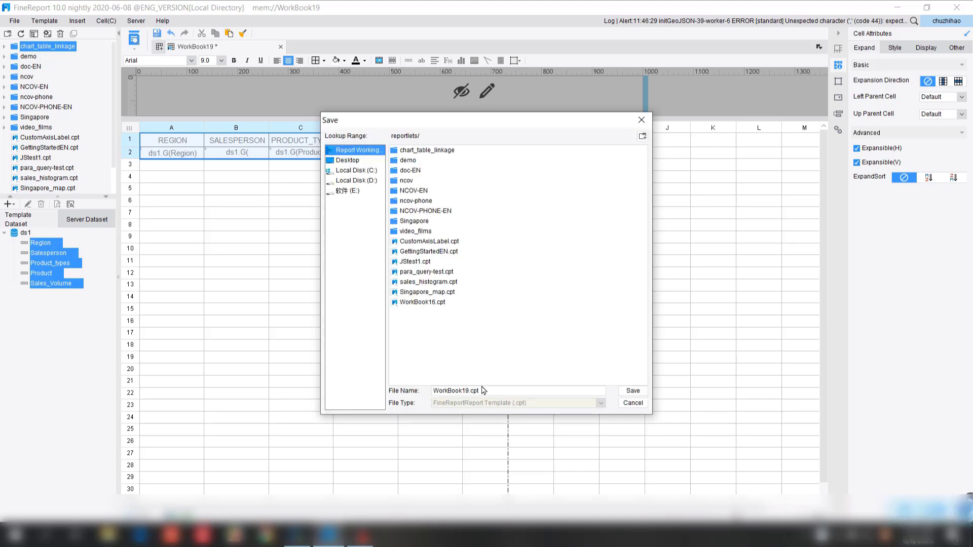
click(493, 391)
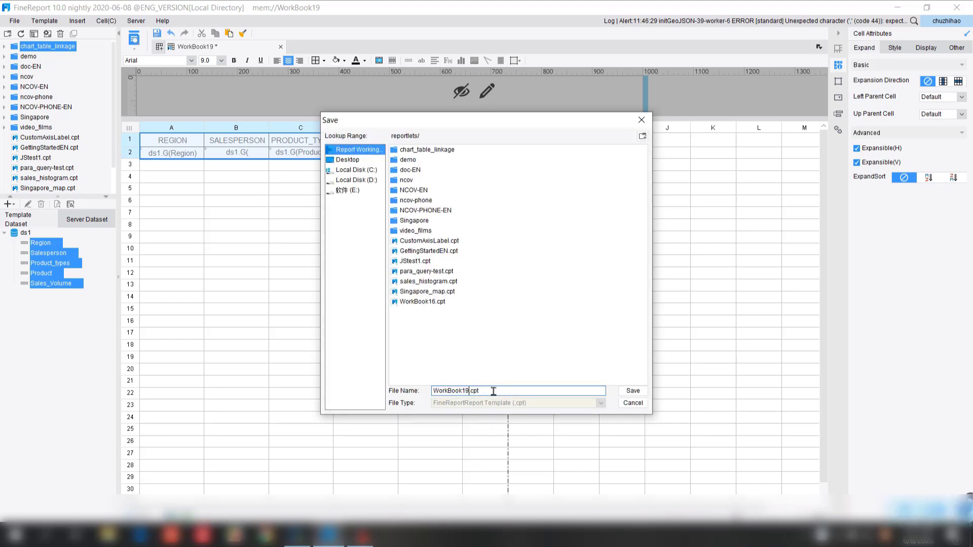
key(BackSpace)
key(BackSpace)
key(BackSpace)
key(BackSpace)
key(BackSpace)
key(BackSpace)
key(BackSpace)
key(BackSpace)
key(BackSpace)
key(BackSpace)
double_click(438, 150)
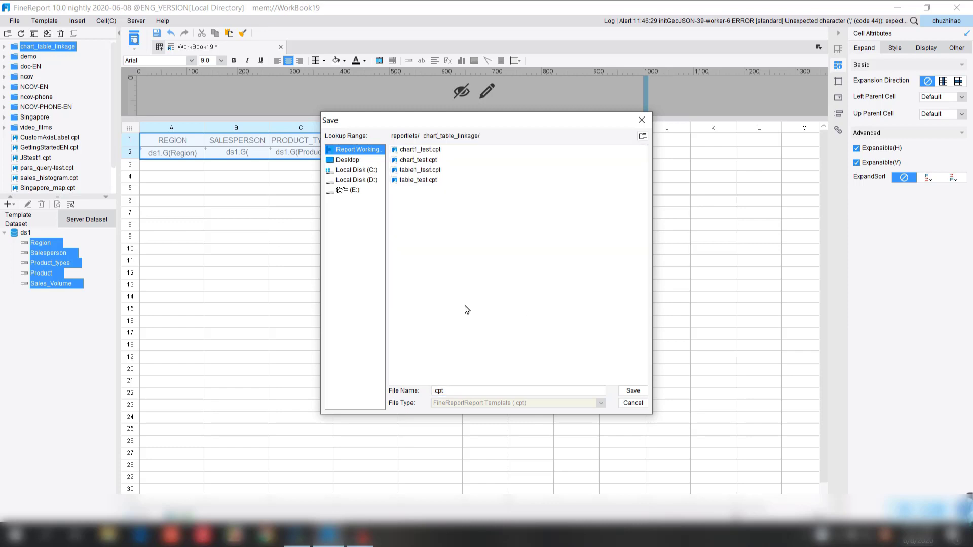
click(458, 390)
click(434, 390)
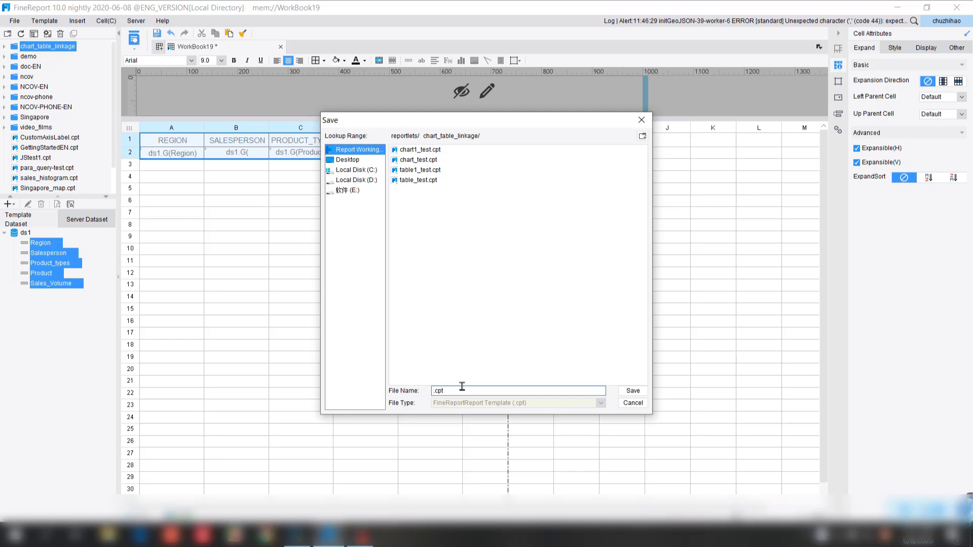
text(table)
click(633, 391)
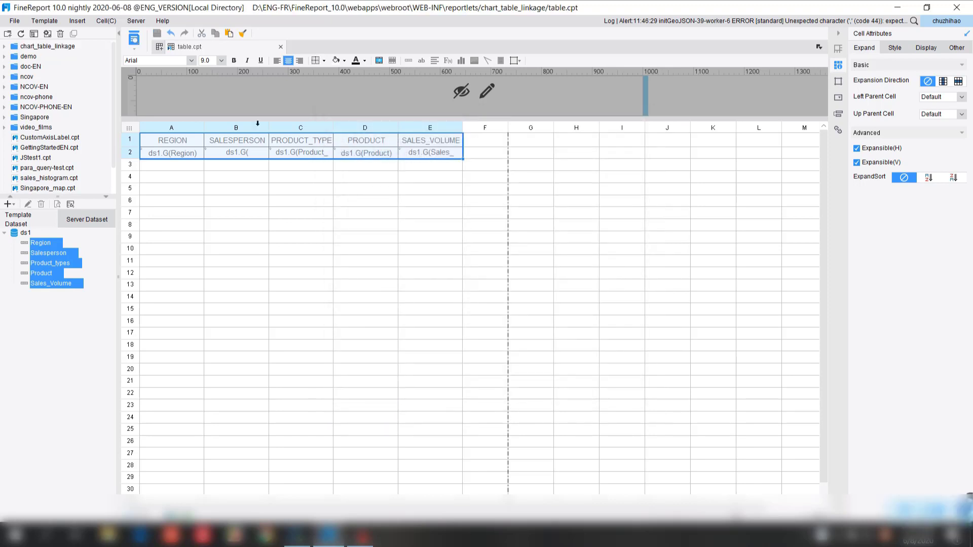
- Preview the table report in the browser, look through its rows, and switch back to the FineReport designer
click(134, 48)
click(152, 64)
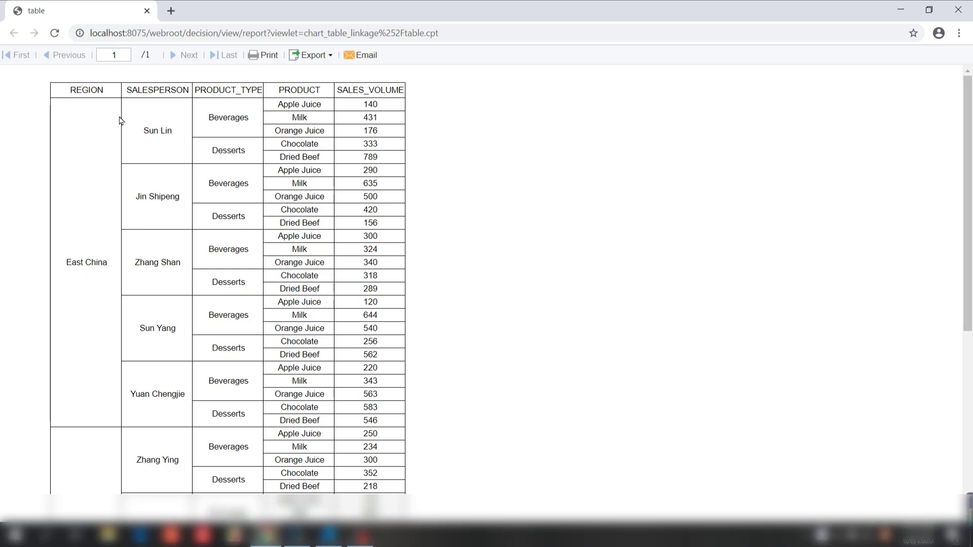
scroll(425, 276, down, 6)
scroll(257, 292, up, 6)
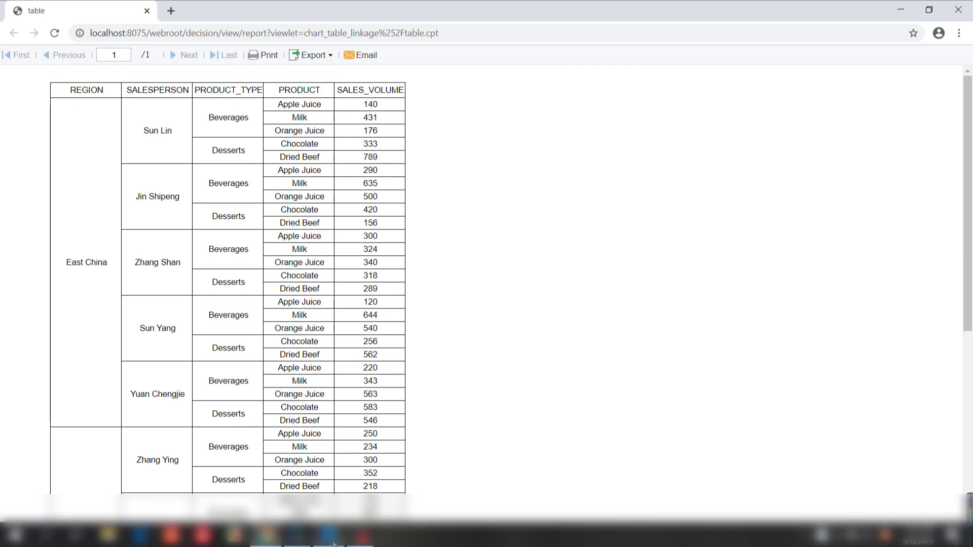
mouse_move(333, 545)
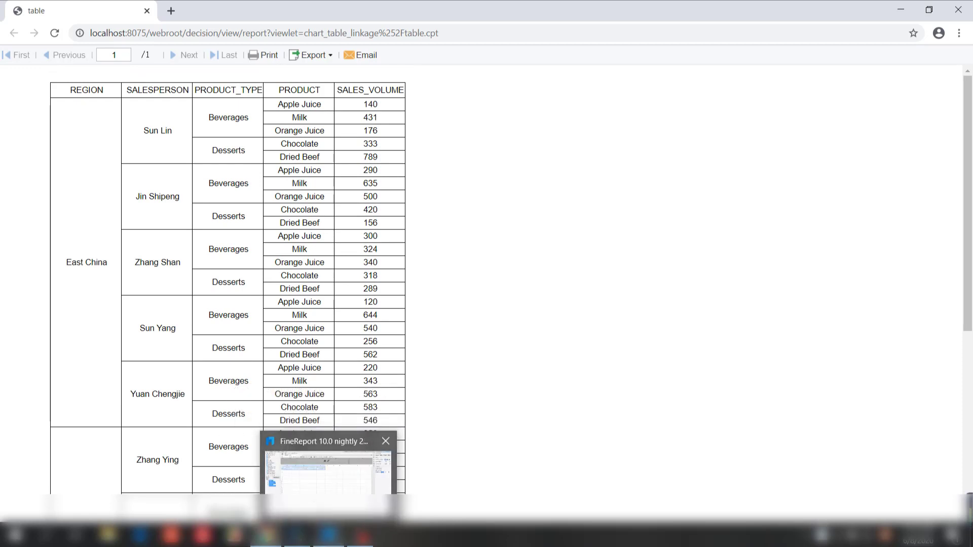
click(326, 463)
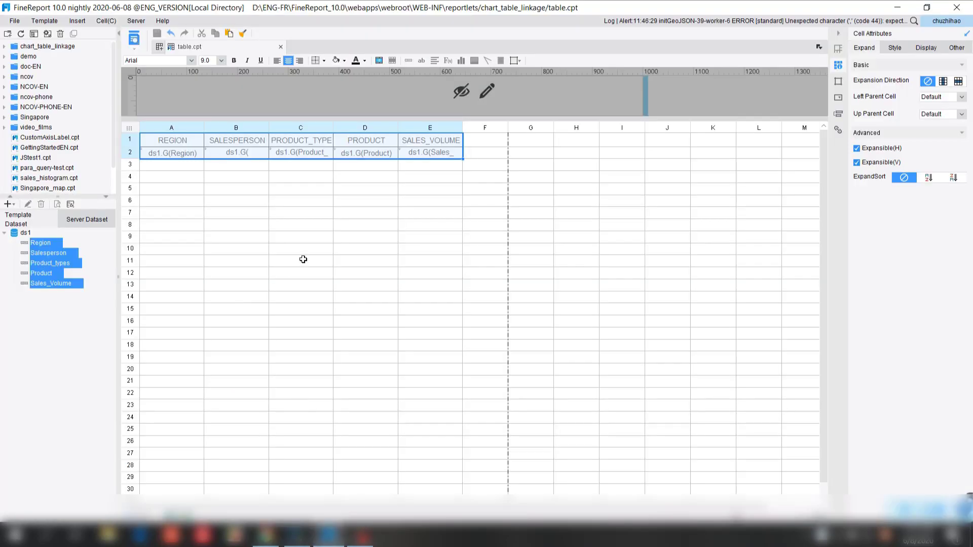
click(221, 200)
click(175, 166)
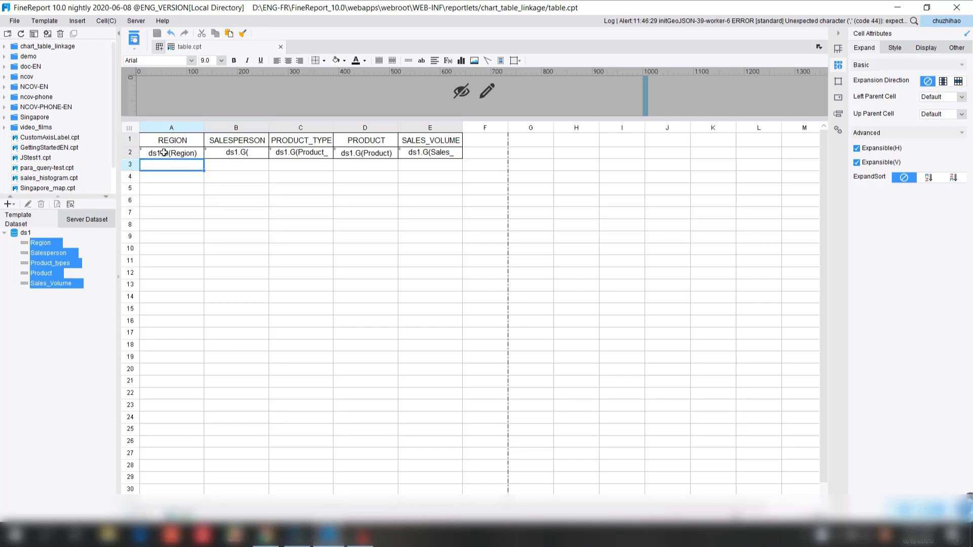
- Create a new workbook and add a database query with SELECT * FROM Sales_Volume, filtering the FRDemoEN table list by "sale"
click(159, 48)
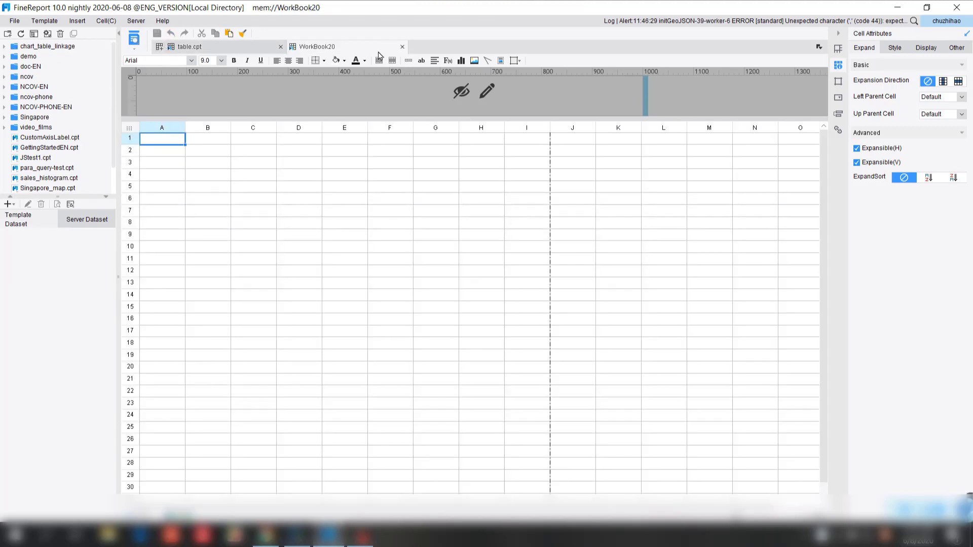
click(8, 204)
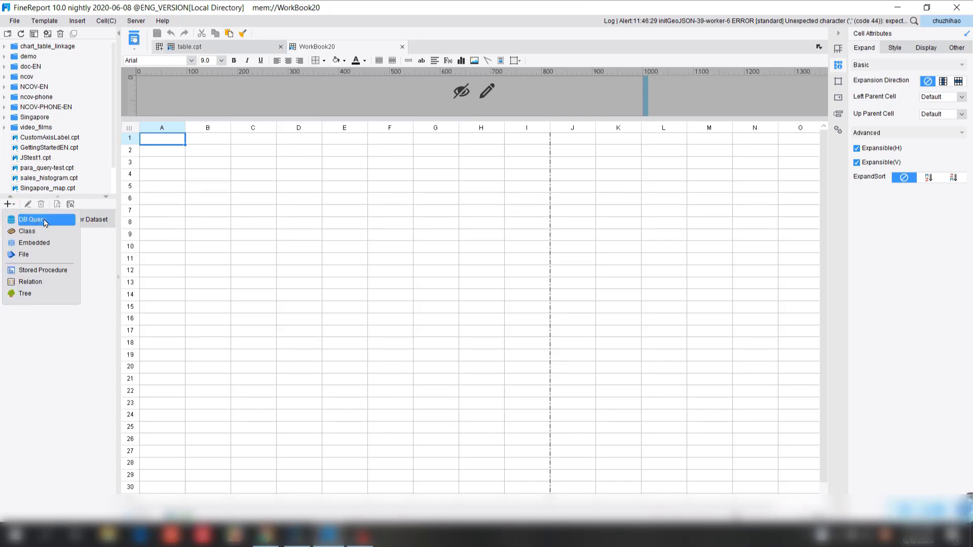
click(38, 223)
click(300, 395)
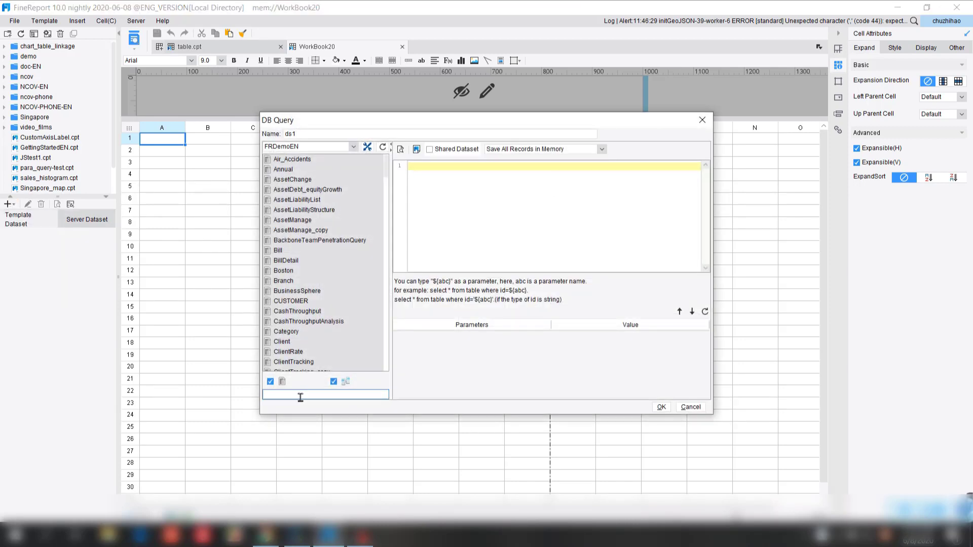
text(sale)
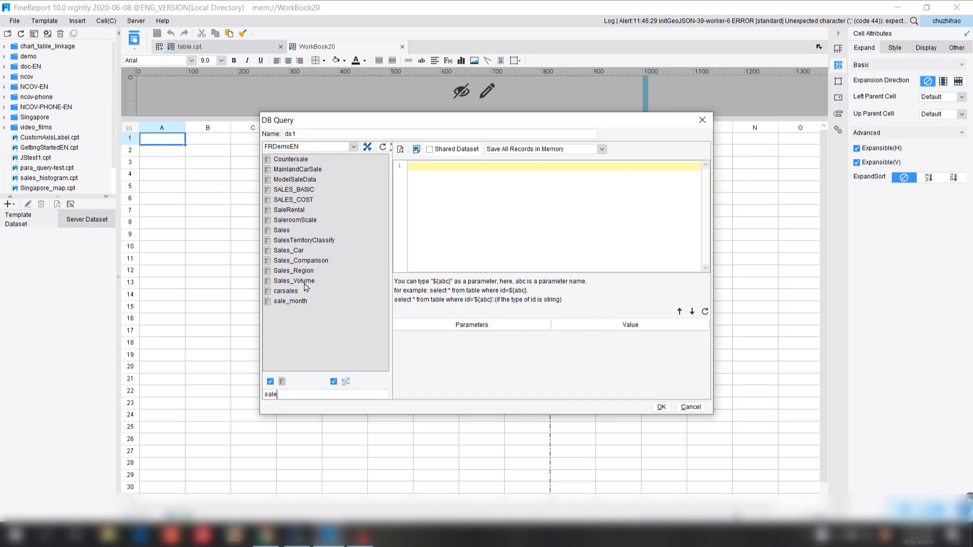
right_click(534, 218)
click(551, 235)
- Preview the query's data, sort it by salesperson and by region, widen the Region column, look through the rows and close the preview
click(401, 149)
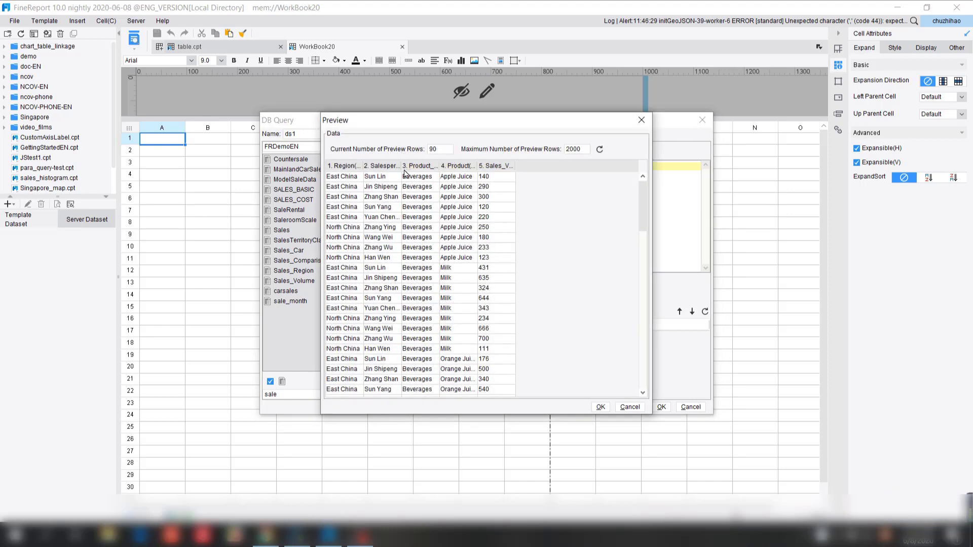
click(368, 166)
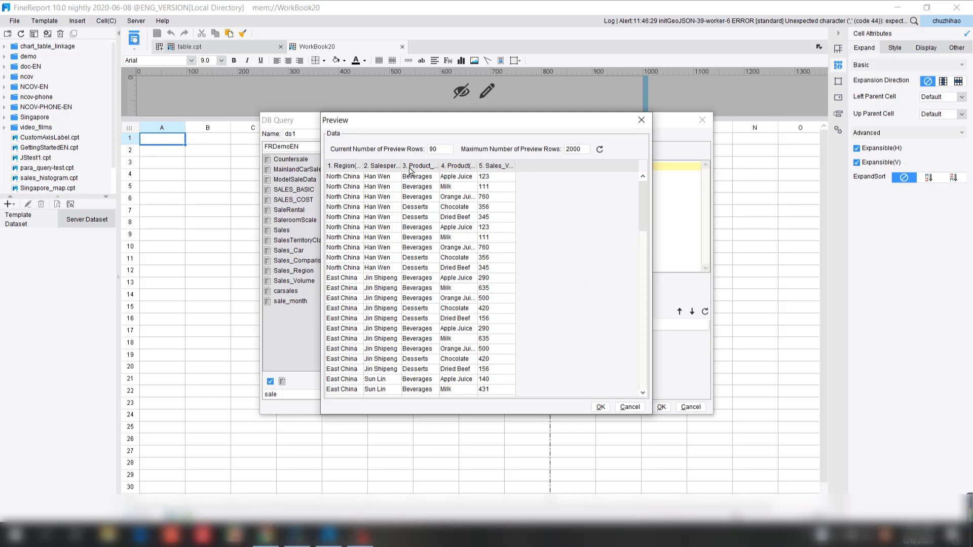
click(368, 168)
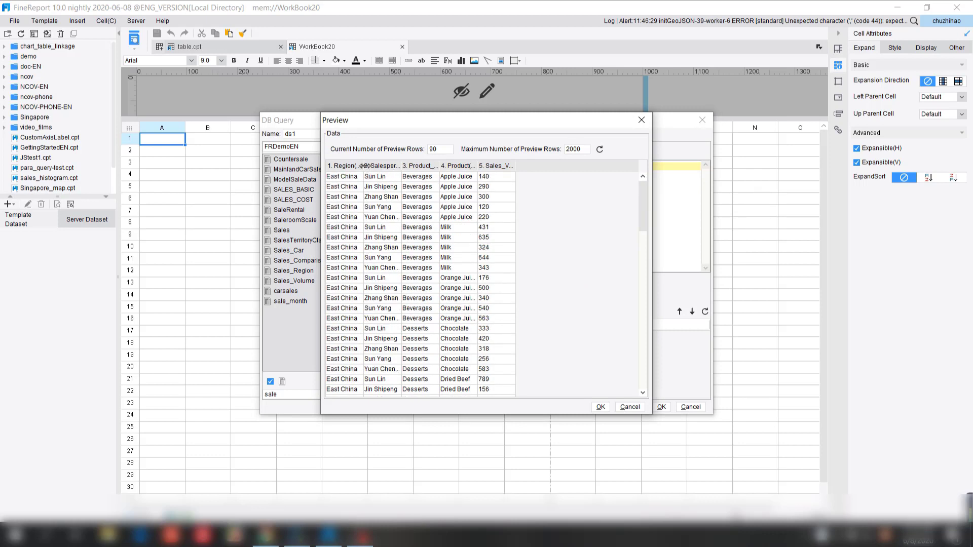
drag(364, 166, 392, 166)
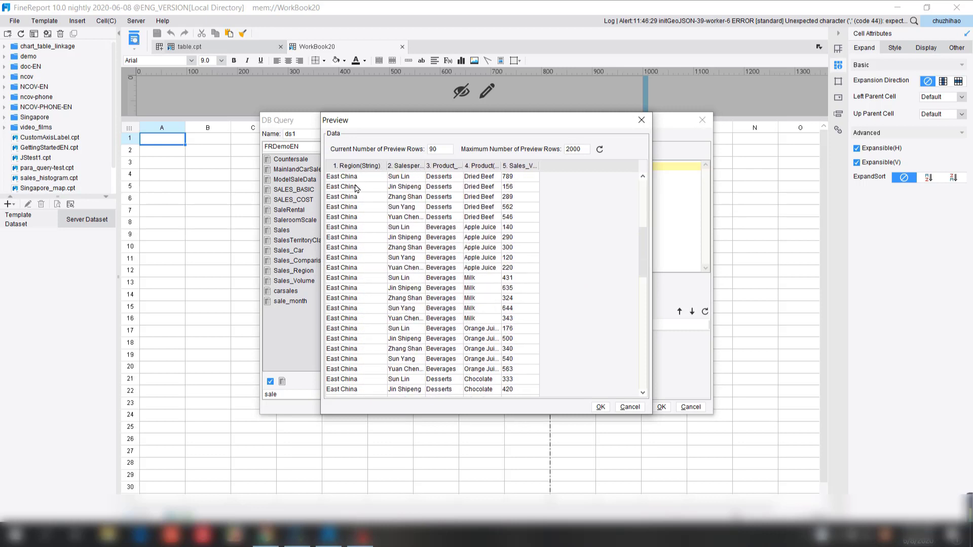
scroll(363, 189, down, 10)
scroll(362, 189, up, 10)
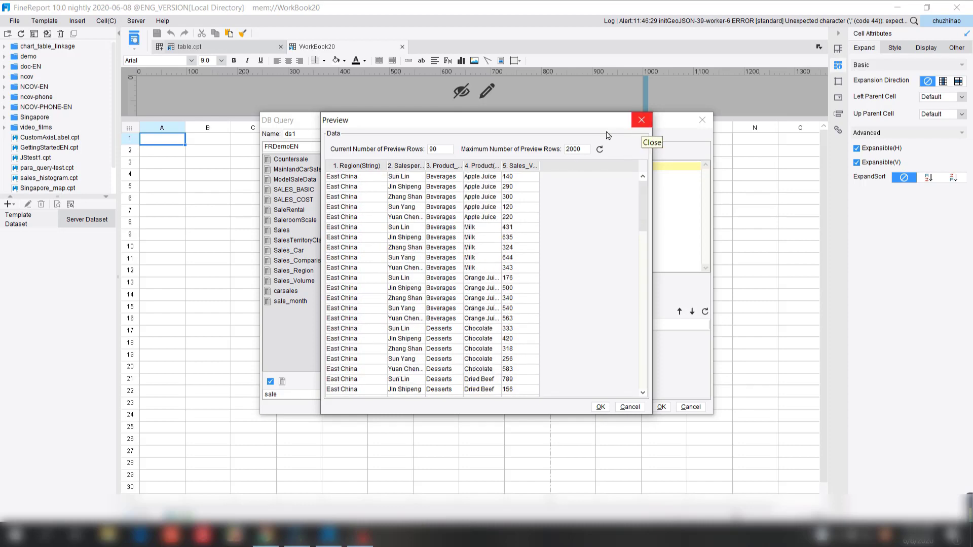
click(642, 120)
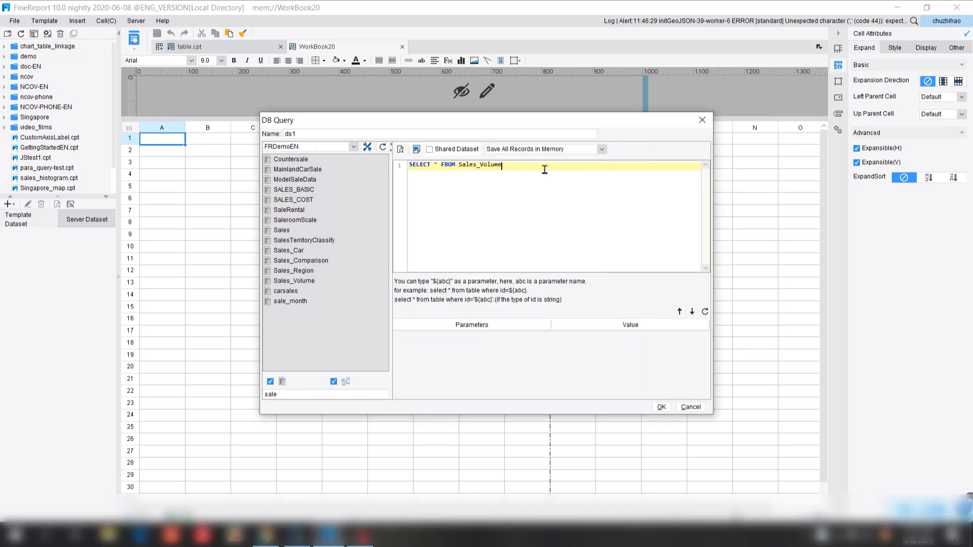
- Add the line where Region = '${region}' to the query, refresh its parameters and set the region parameter's value to East China
click(544, 169)
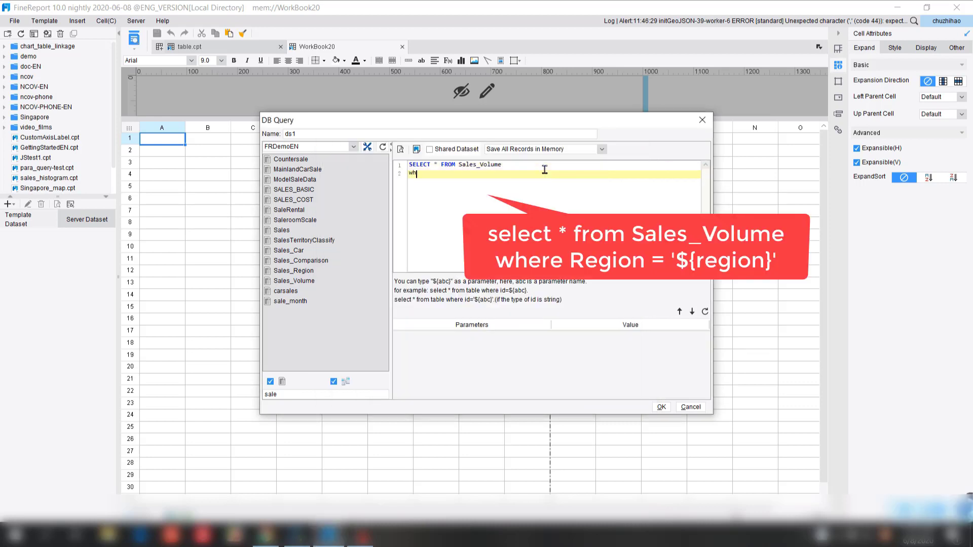
text(where Re)
text(gion = '${region)
click(703, 313)
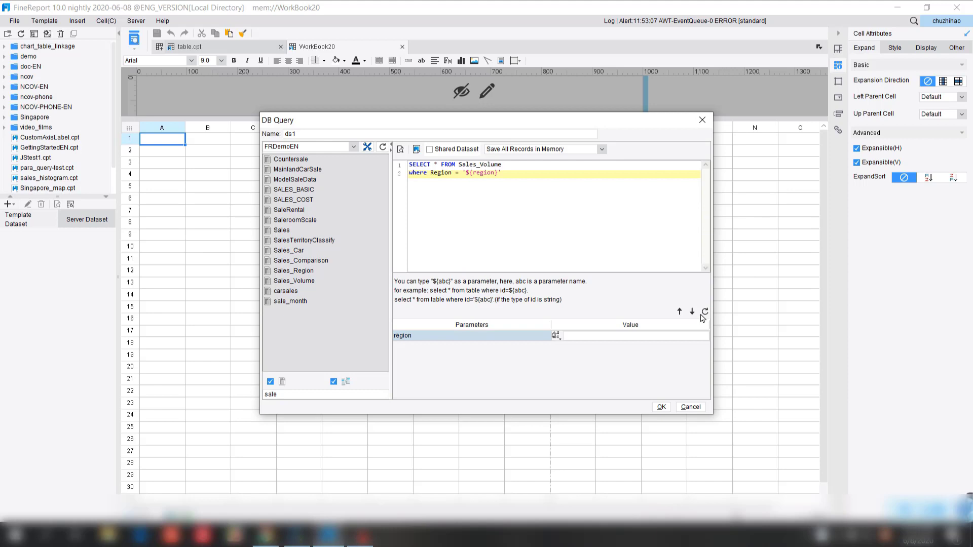
click(589, 336)
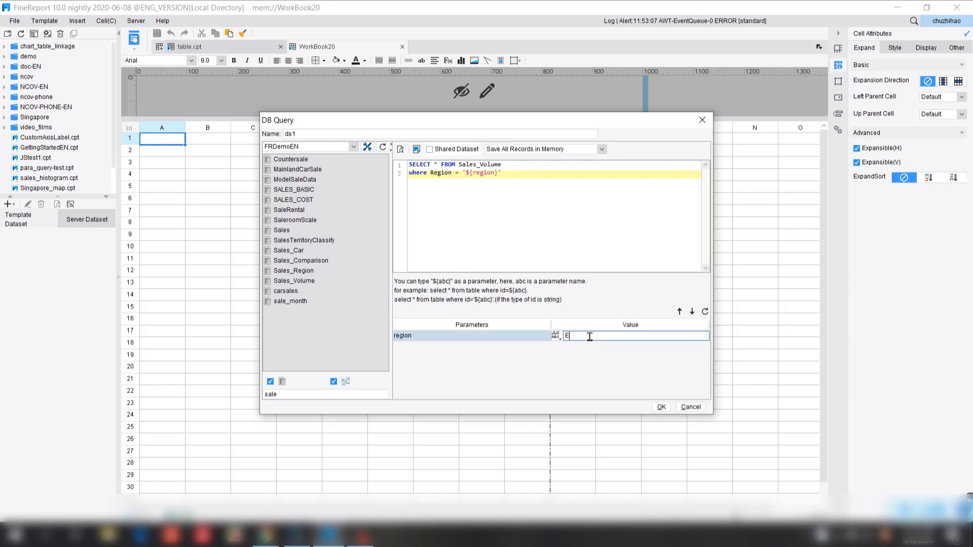
text(East China)
key(Return)
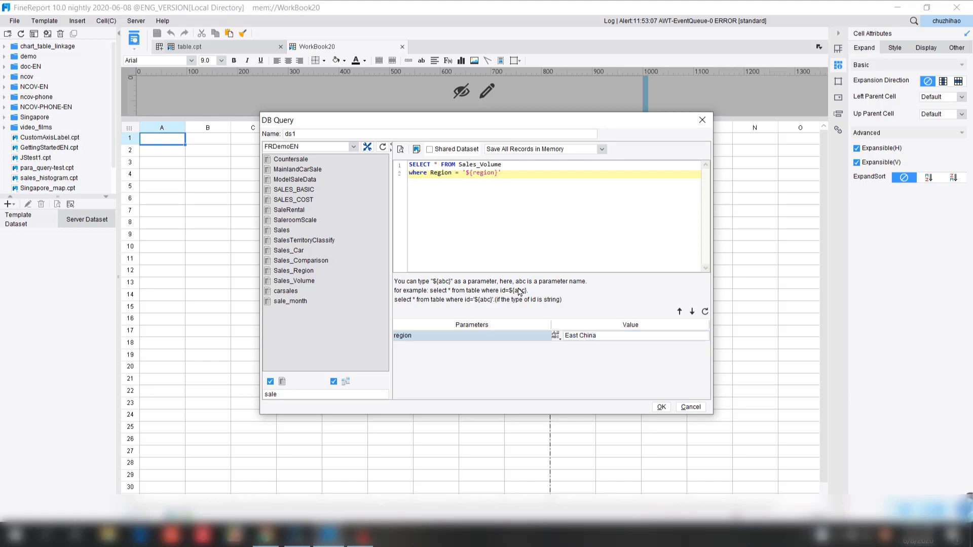
- Preview the parameterized query with region East China, look through its rows, and confirm the dataset
click(400, 149)
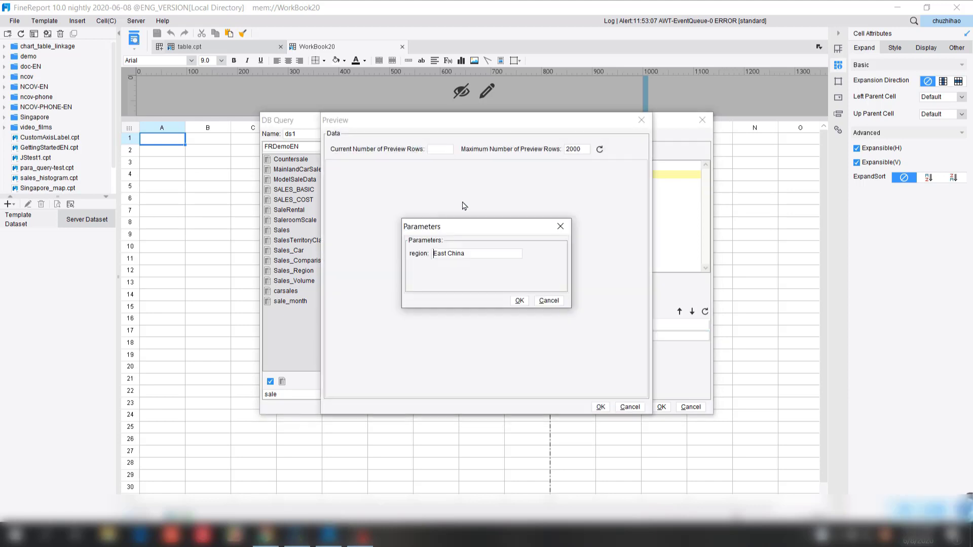
click(515, 300)
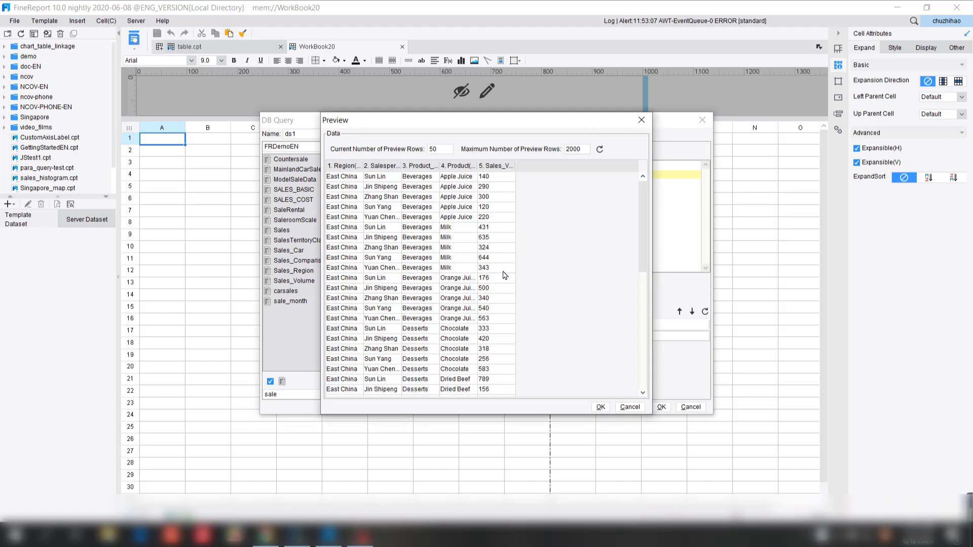
scroll(506, 276, down, 5)
scroll(537, 276, up, 5)
scroll(352, 289, down, 3)
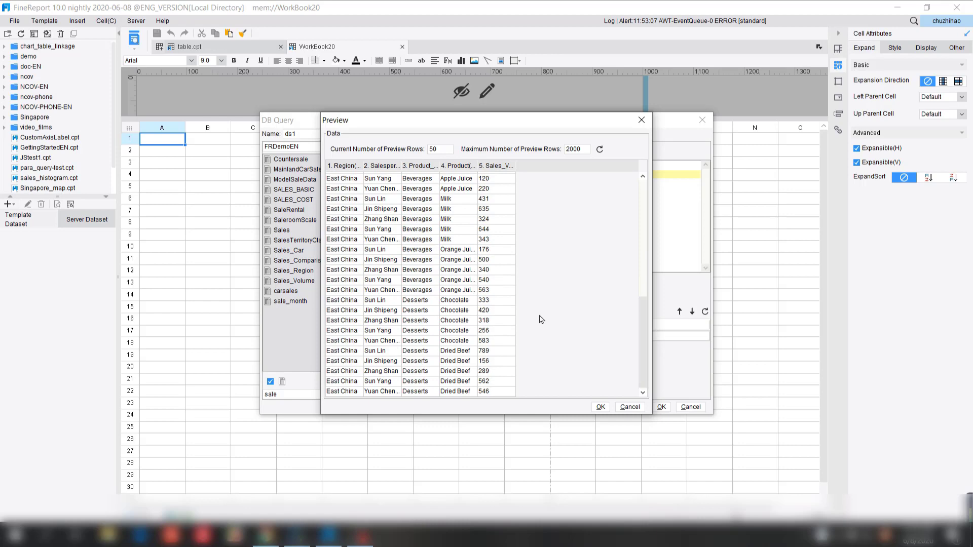
click(601, 407)
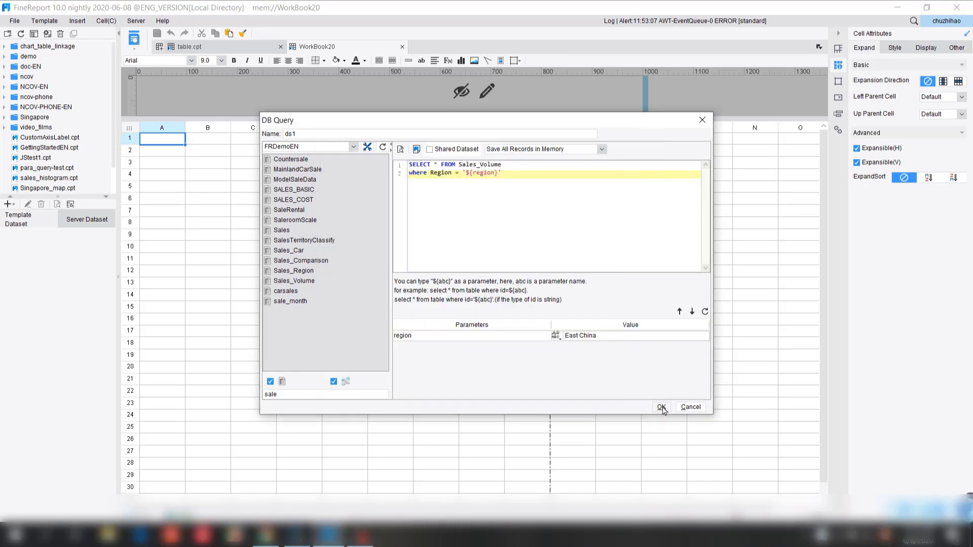
click(661, 407)
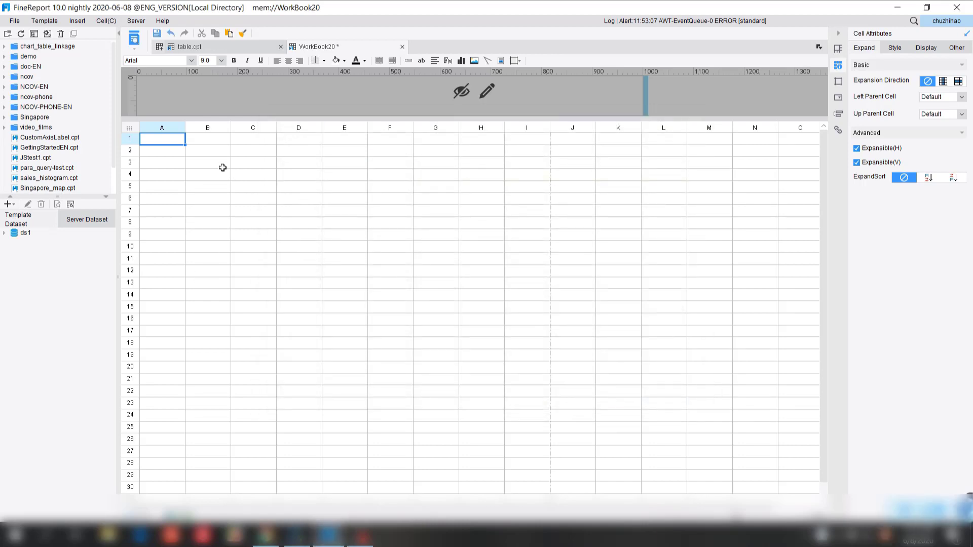
- Merge cells A1:G21 and insert a standard pie chart into the merged cell
drag(172, 139, 417, 359)
drag(413, 374, 413, 376)
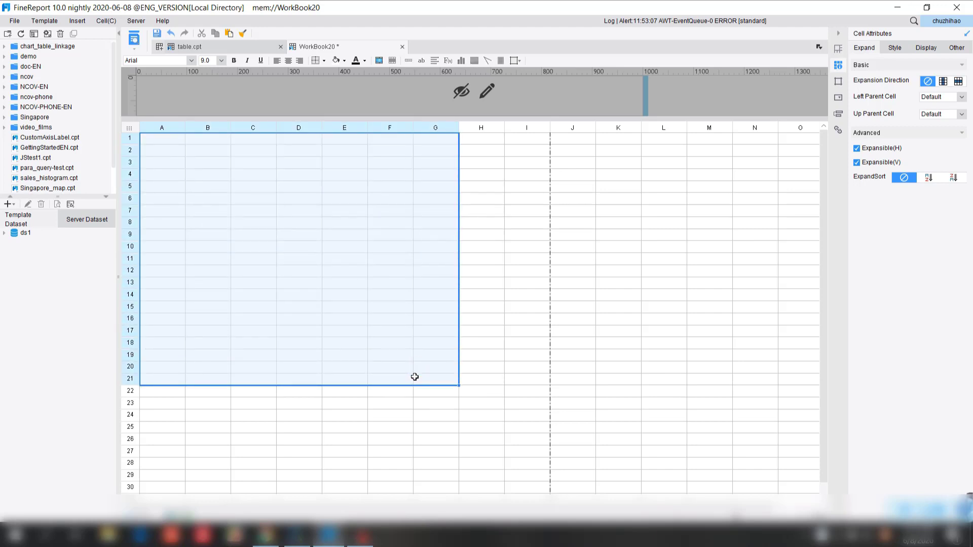
click(385, 61)
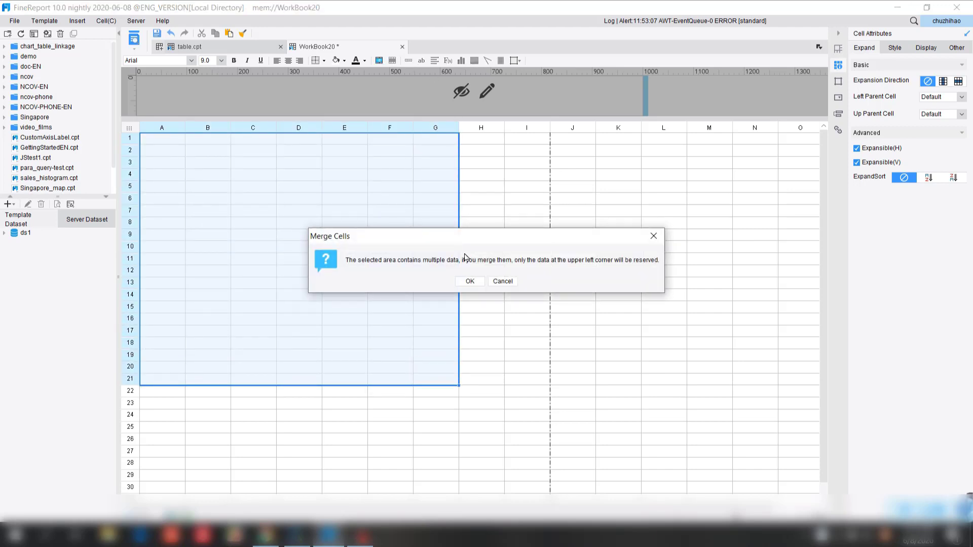
click(465, 280)
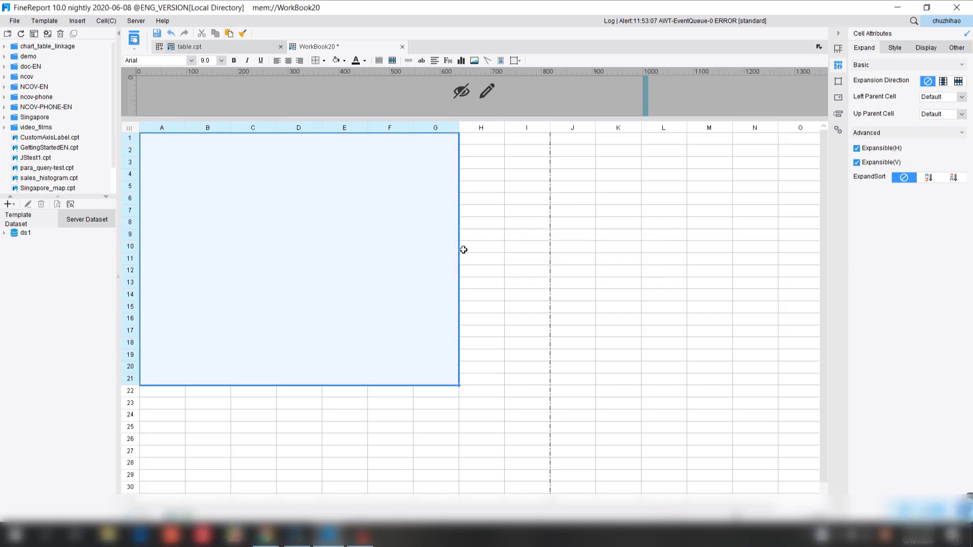
click(460, 61)
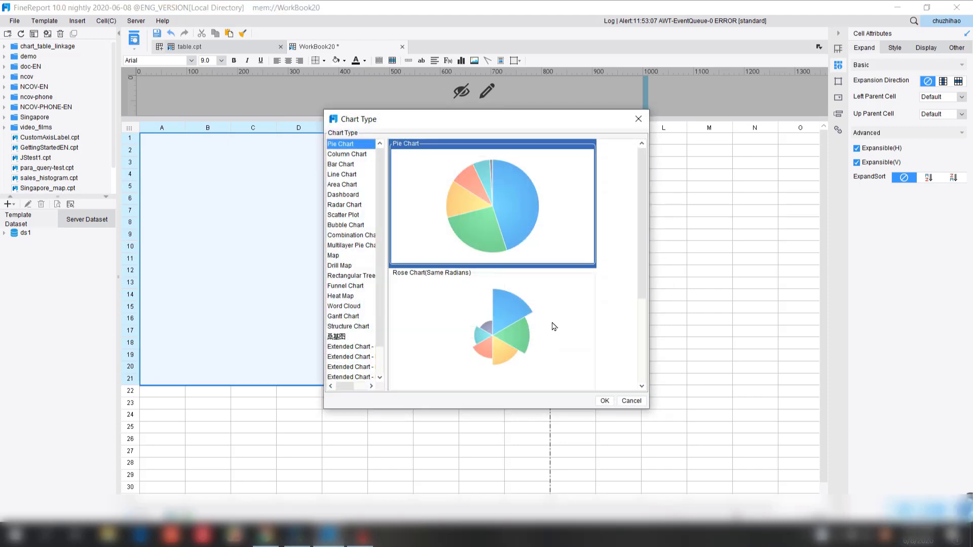
click(605, 402)
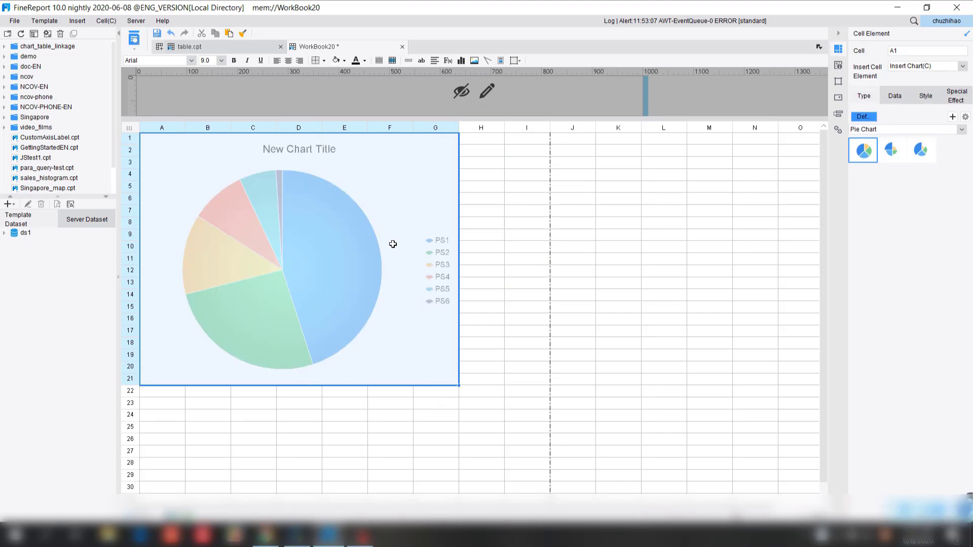
- Use dataset ds1 as the pie chart's data source, leaving its category at None
click(895, 96)
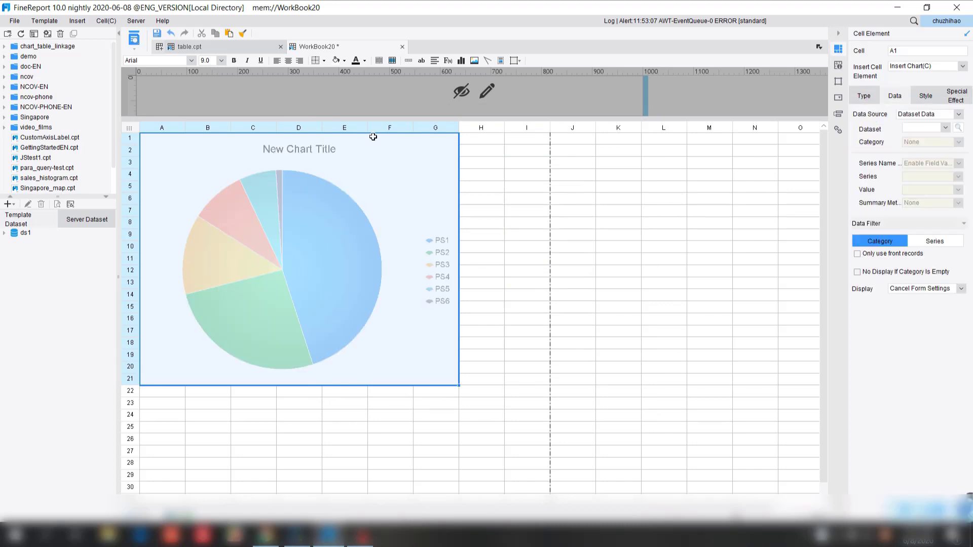
click(5, 233)
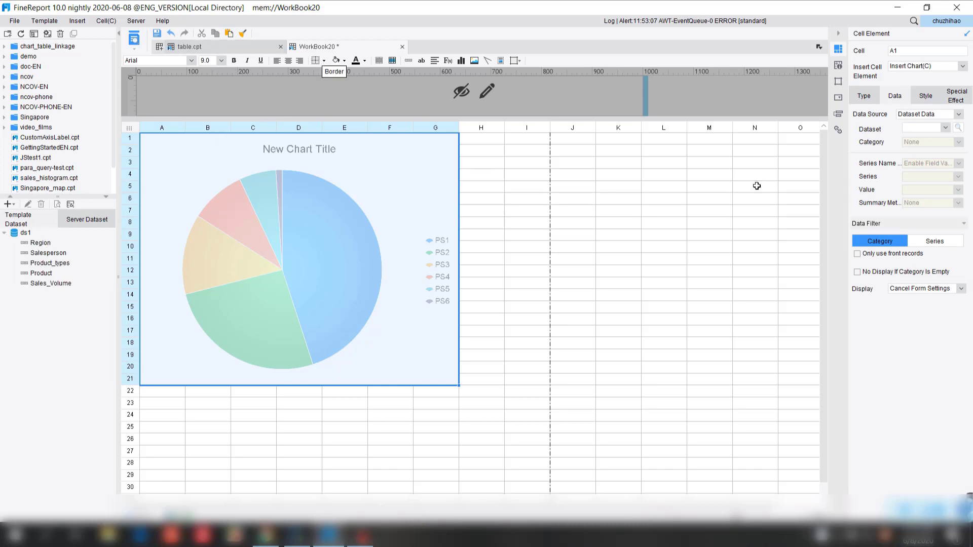
click(945, 128)
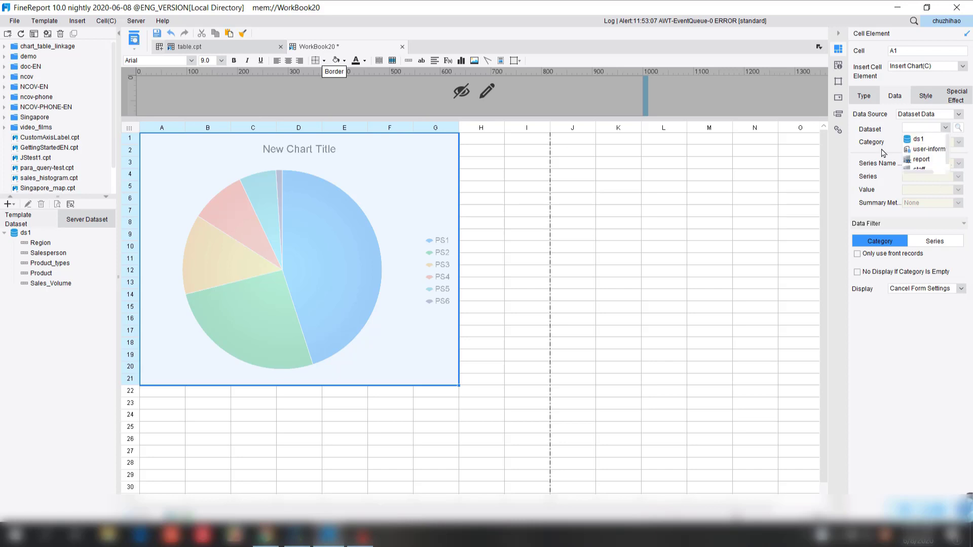
click(925, 141)
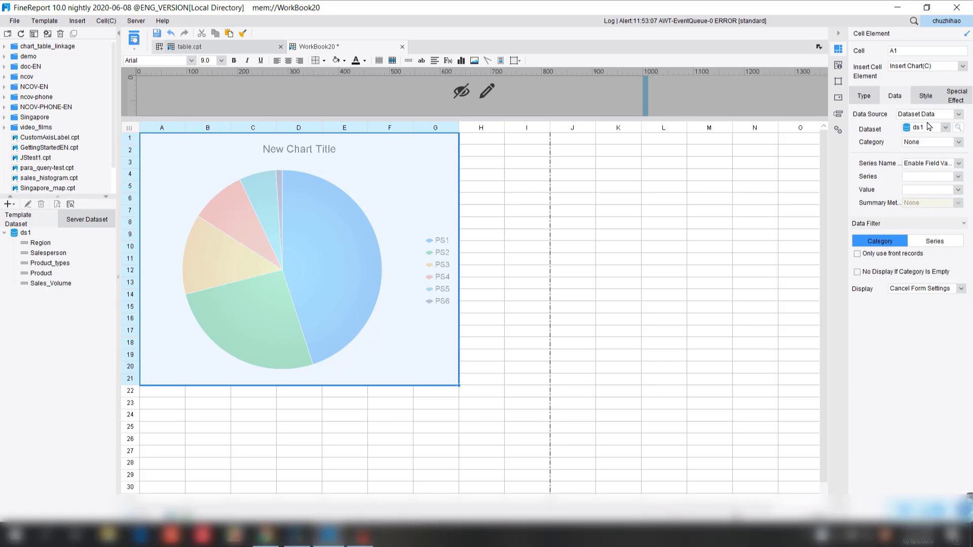
click(951, 147)
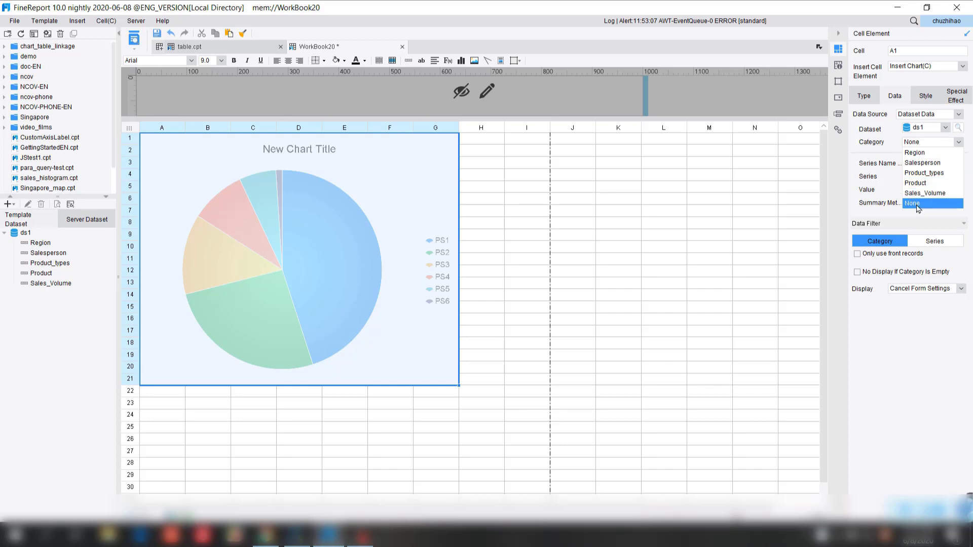
click(941, 150)
- Set the pie chart's series to Salesperson and its value to Sales_Volume, summarized by Sum
click(937, 180)
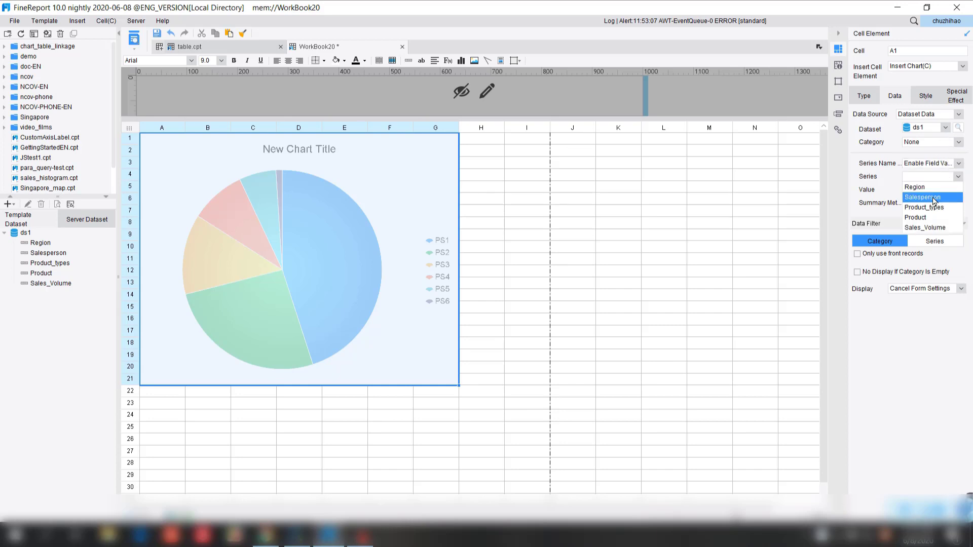
click(935, 199)
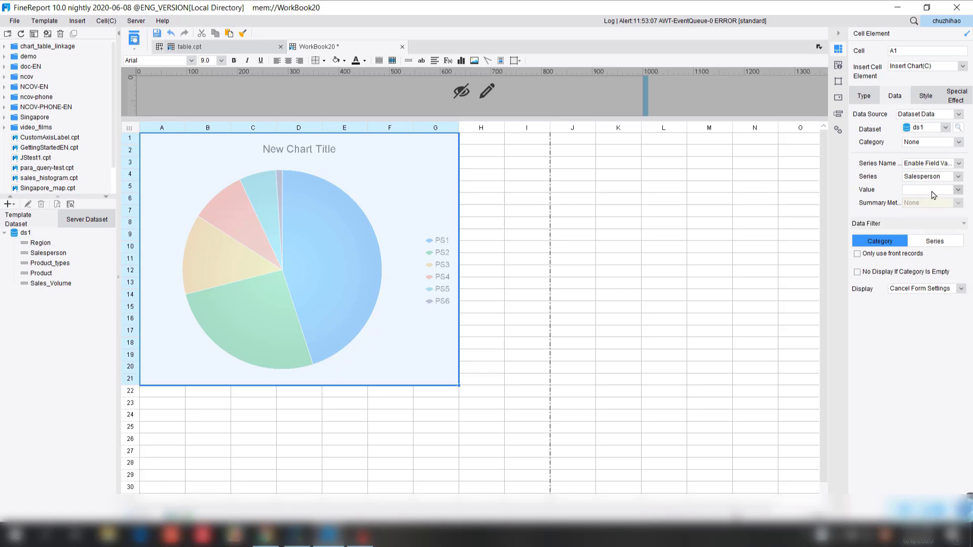
click(933, 195)
click(931, 241)
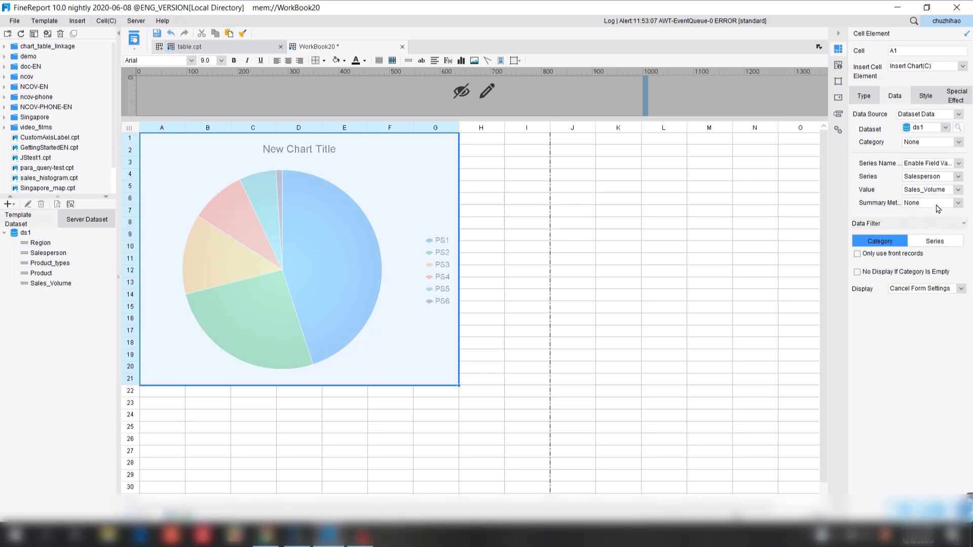
click(940, 203)
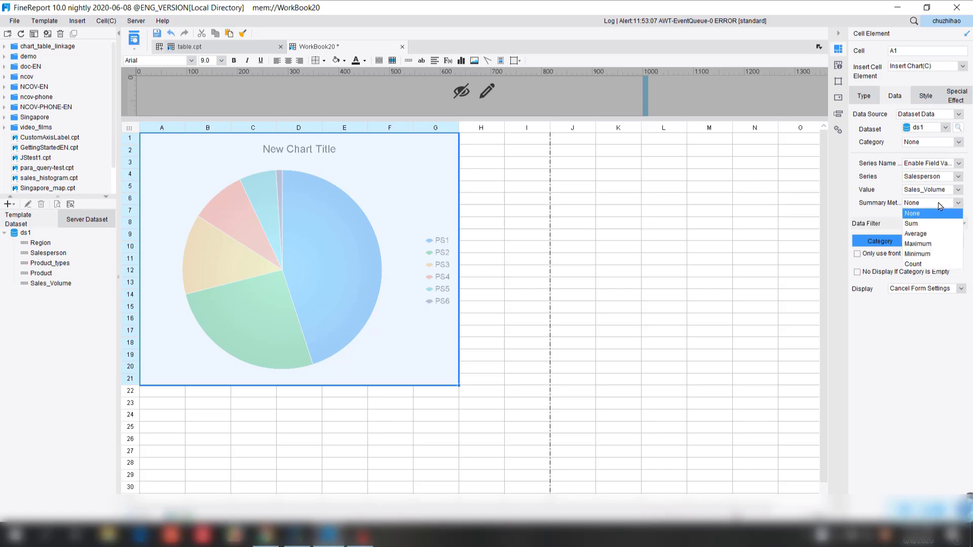
click(923, 225)
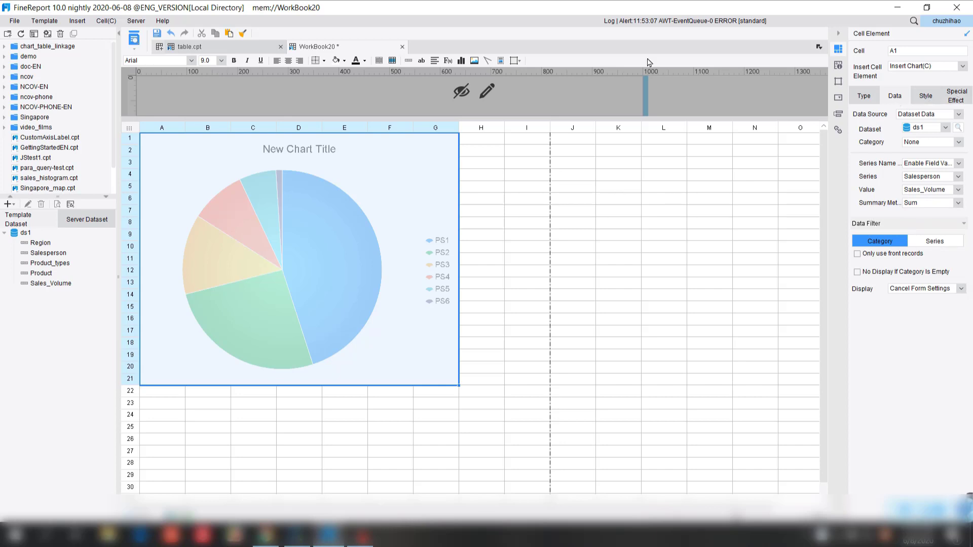
- Replace the pie chart's title text with the formula $region, using the dataset parameter, and check the formula's validity
click(925, 96)
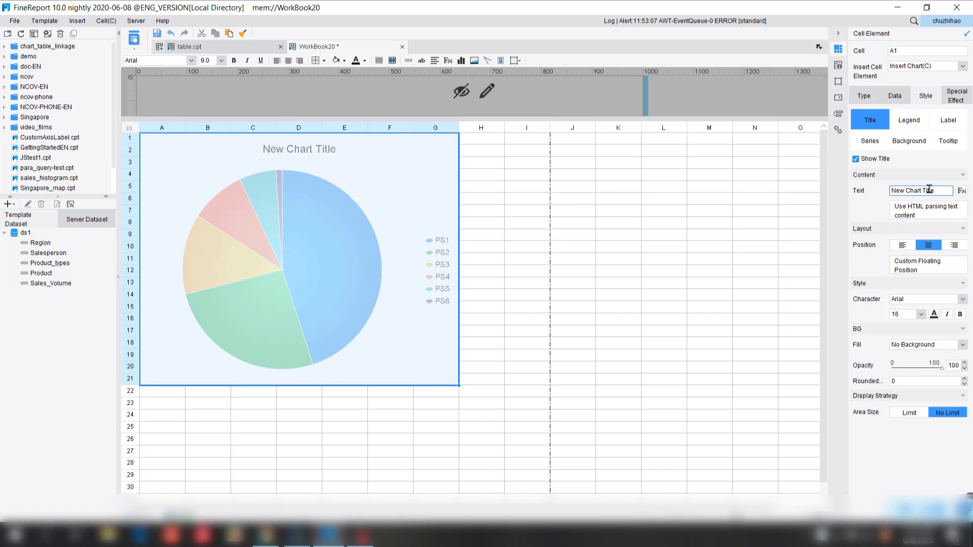
drag(935, 191, 853, 193)
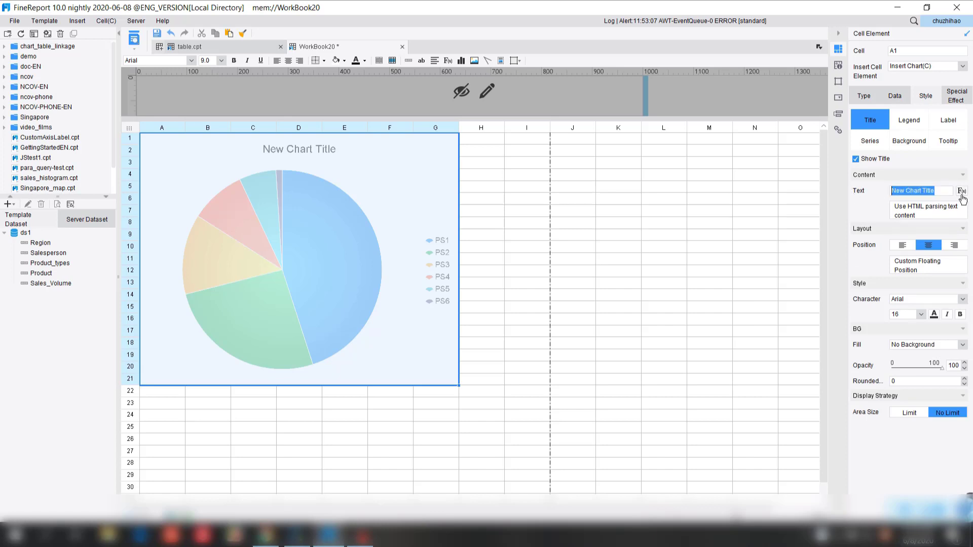
click(961, 190)
drag(355, 155, 204, 141)
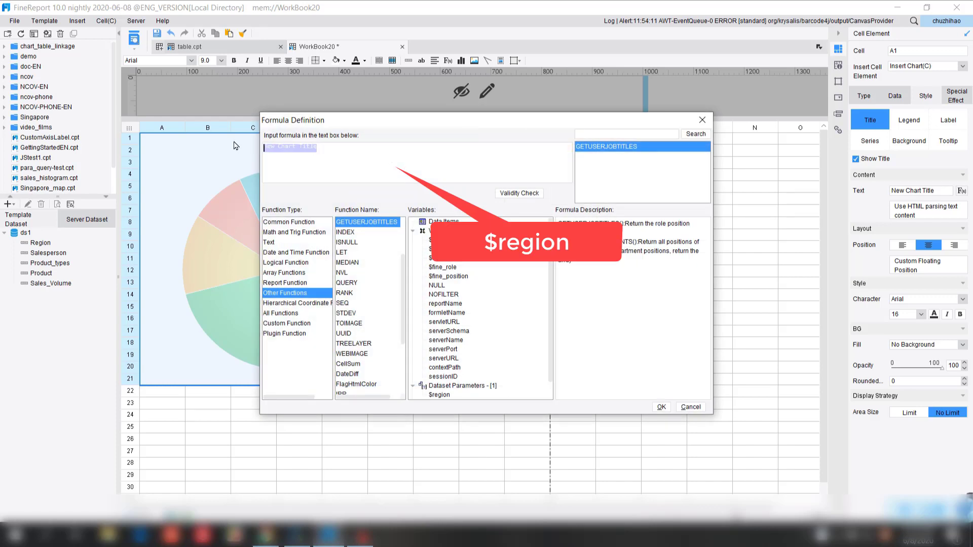
key(BackSpace)
scroll(465, 372, down, 2)
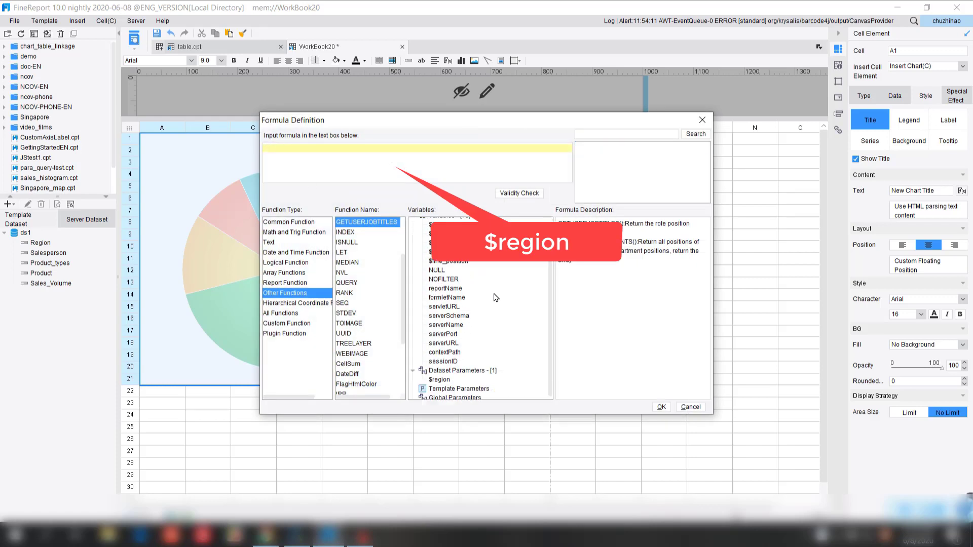
click(439, 377)
double_click(439, 377)
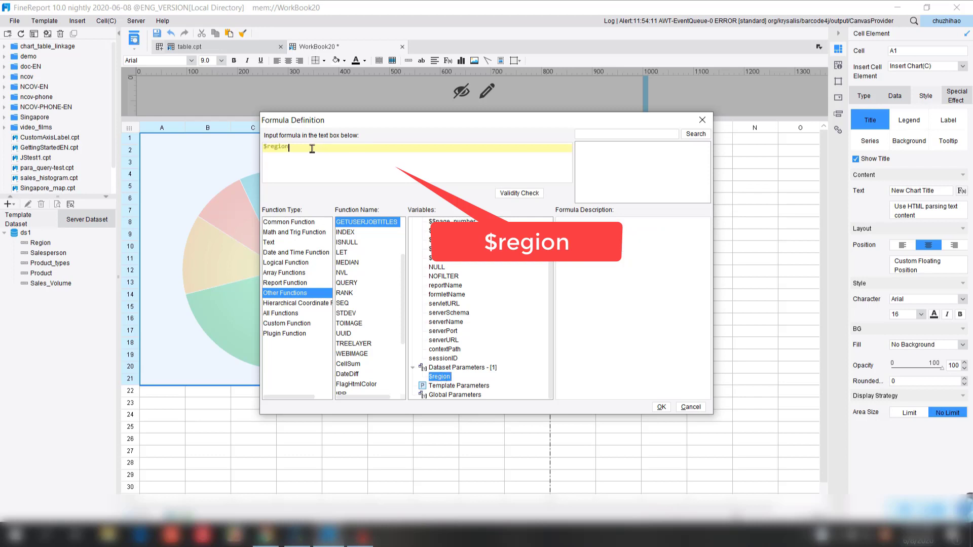
click(511, 194)
click(485, 282)
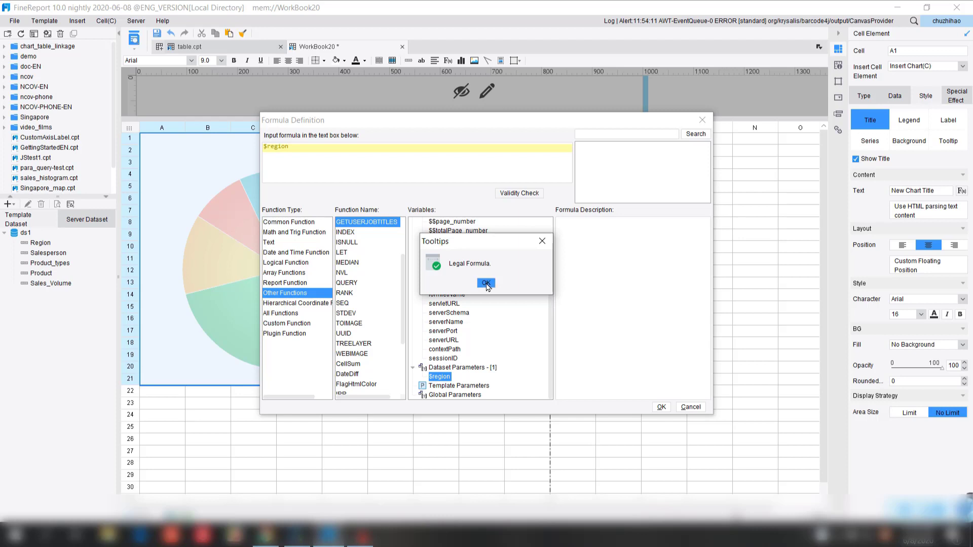
click(662, 408)
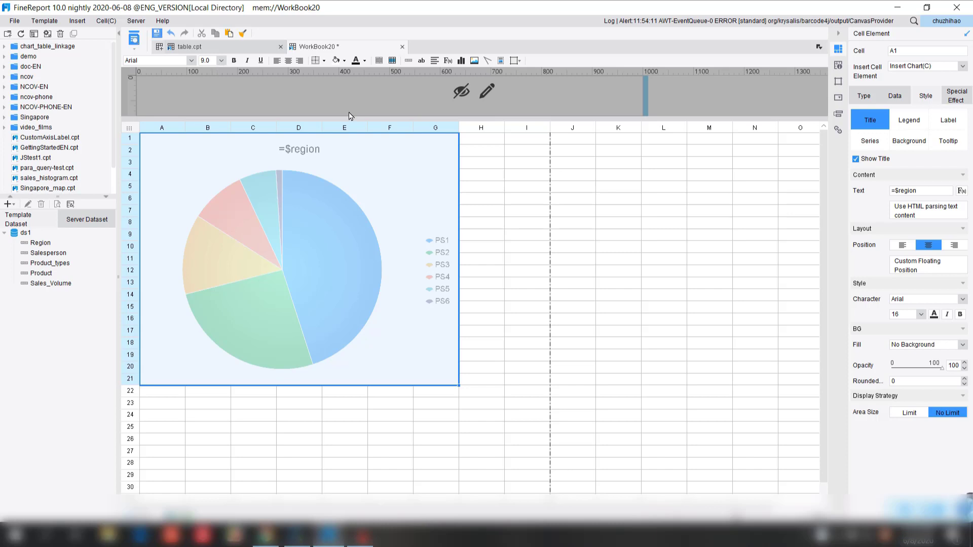
- Save the pie chart report as chart.cpt in the chart_table_linkage folder
key(ctrl+s)
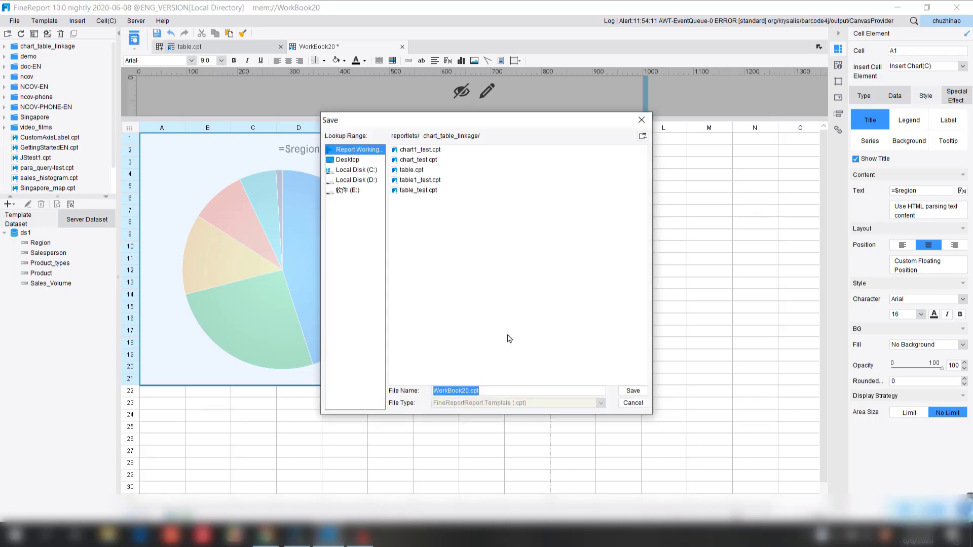
click(467, 390)
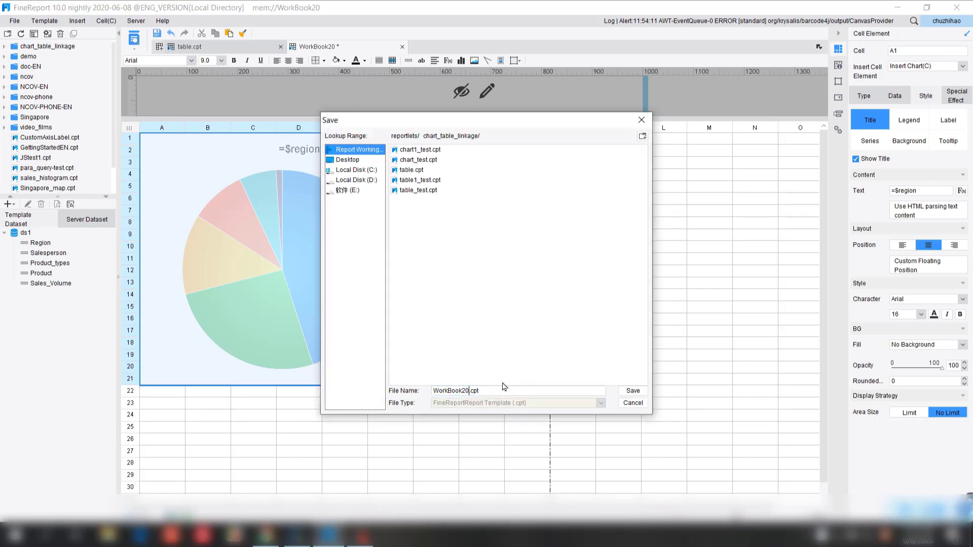
key(BackSpace)
key(BackSpace)
key(BackSpace)
key(BackSpace)
key(BackSpace)
key(BackSpace)
key(BackSpace)
key(BackSpace)
key(BackSpace)
click(639, 395)
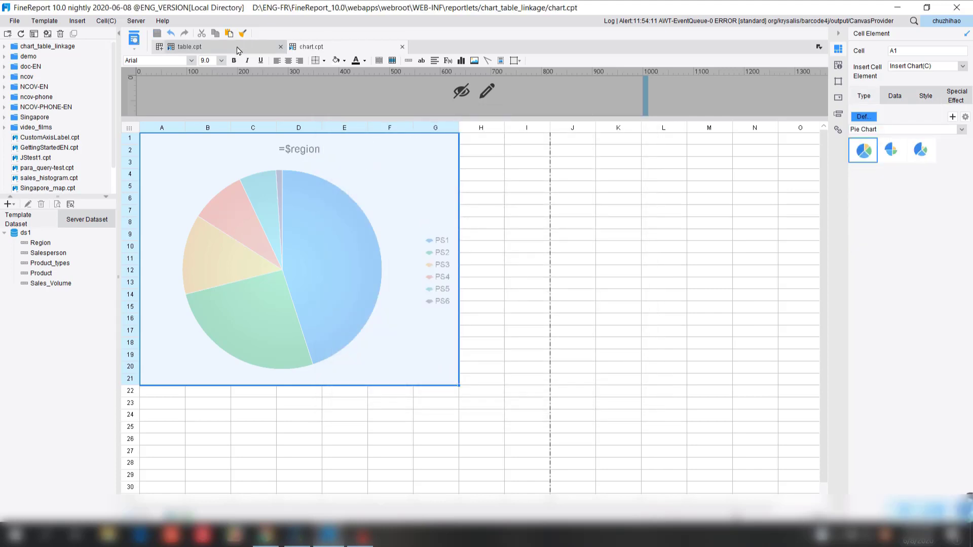
- Preview the chart report in the browser, close the old table preview, and return to the report designer
click(135, 50)
click(167, 65)
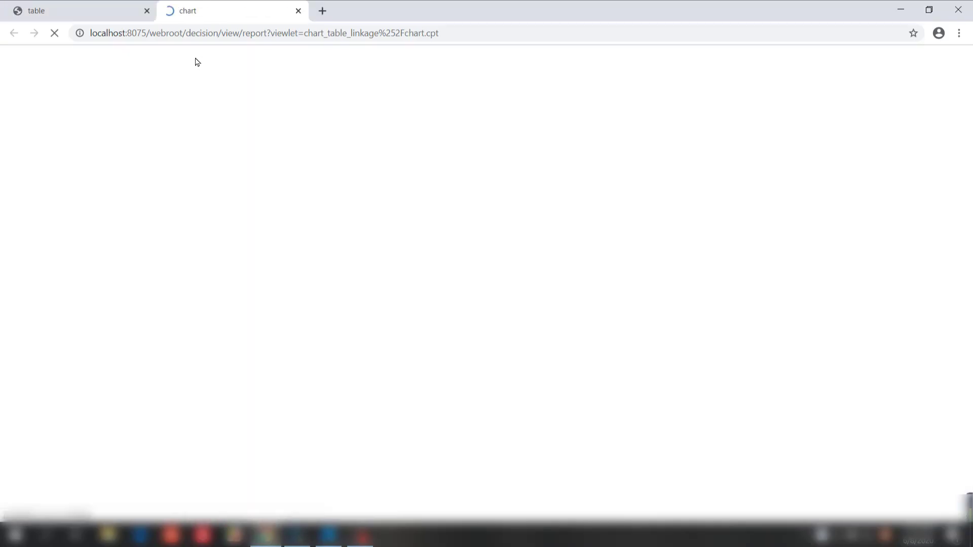
click(147, 11)
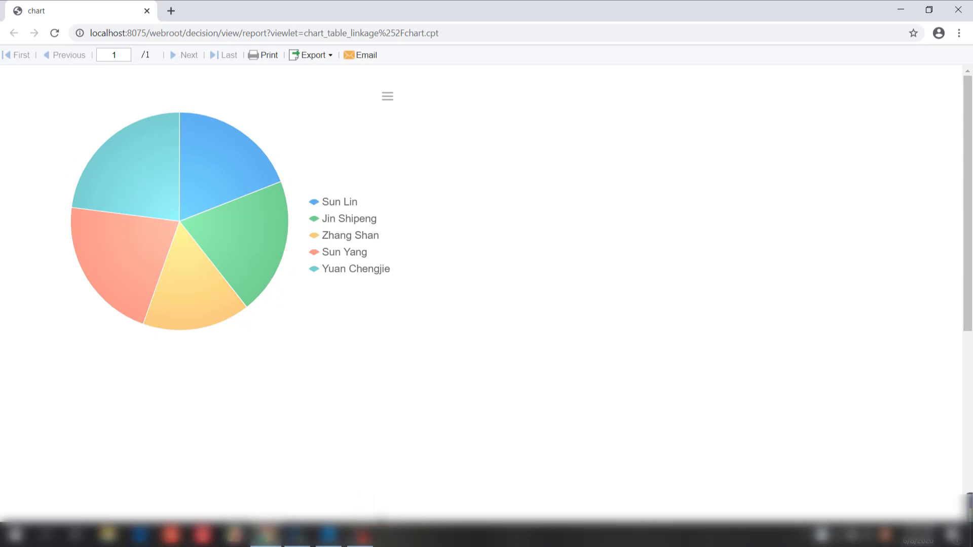
click(334, 538)
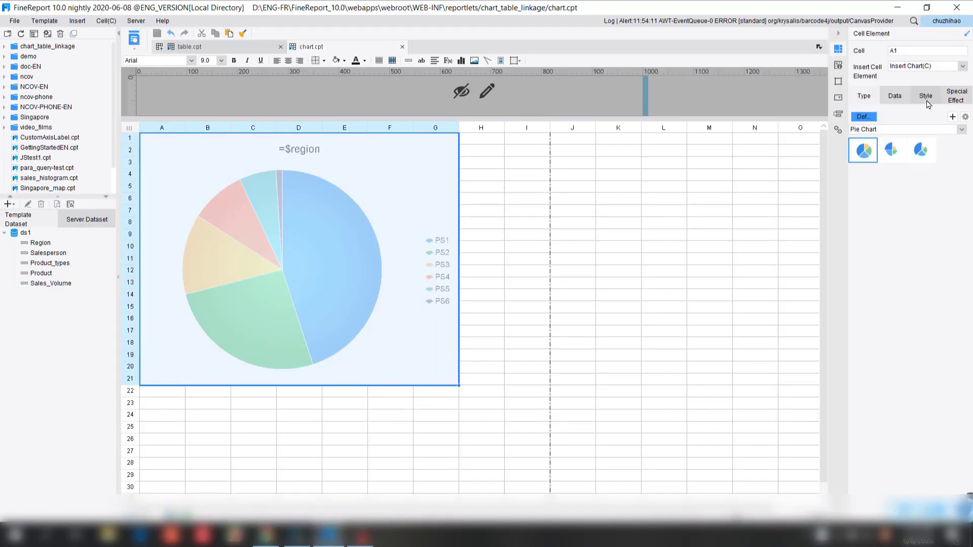
- In table.cpt, add a Web Report hyperlink to the Region data cell A2 that links to /chart_table_linkage/chart.cpt
click(239, 47)
click(183, 156)
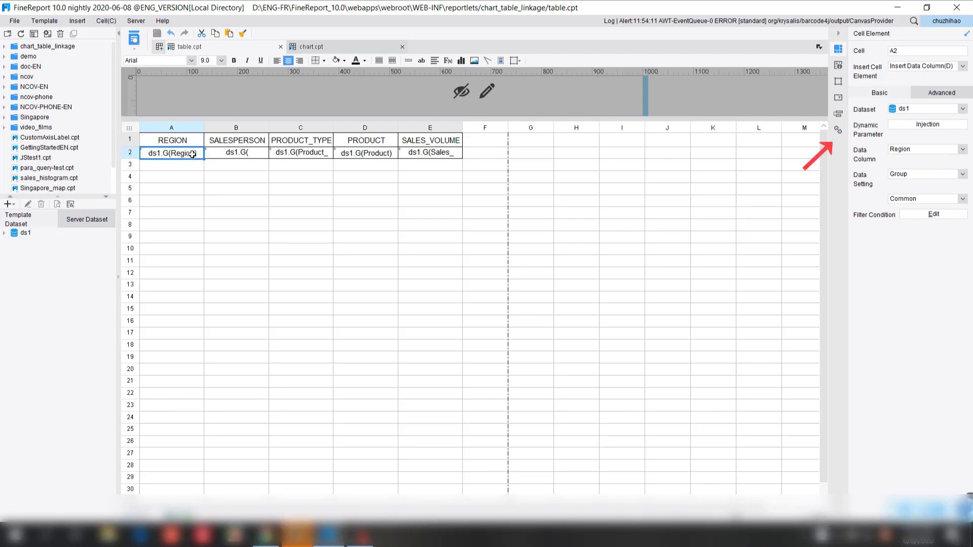
click(838, 131)
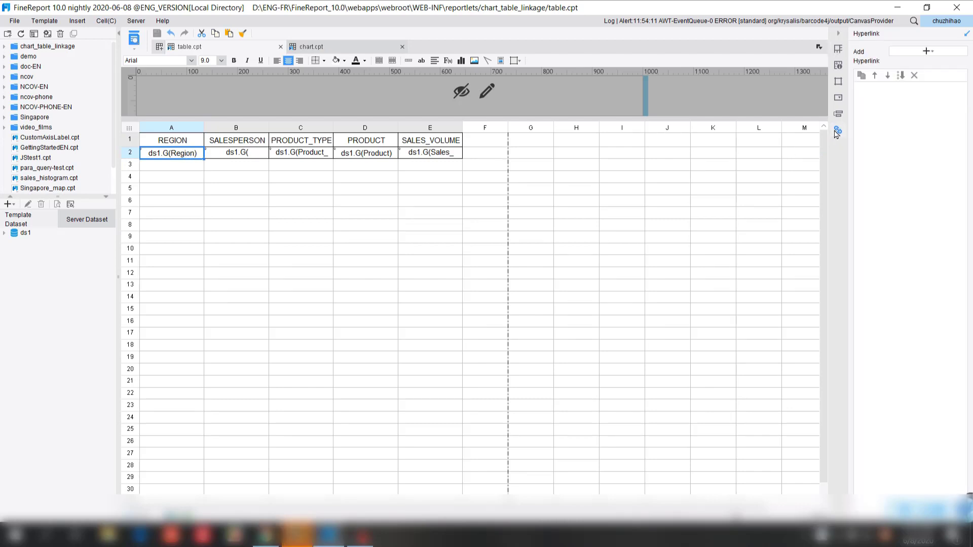
click(926, 51)
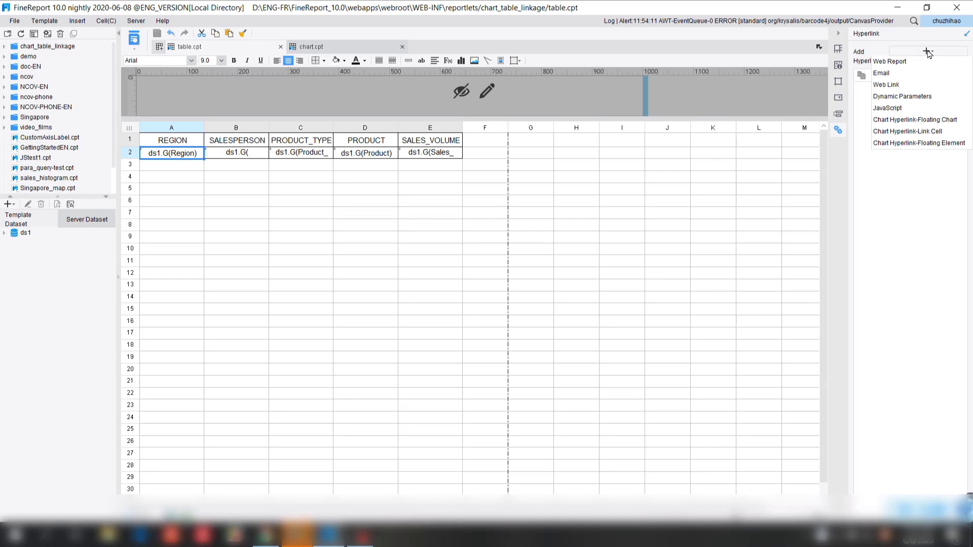
click(899, 64)
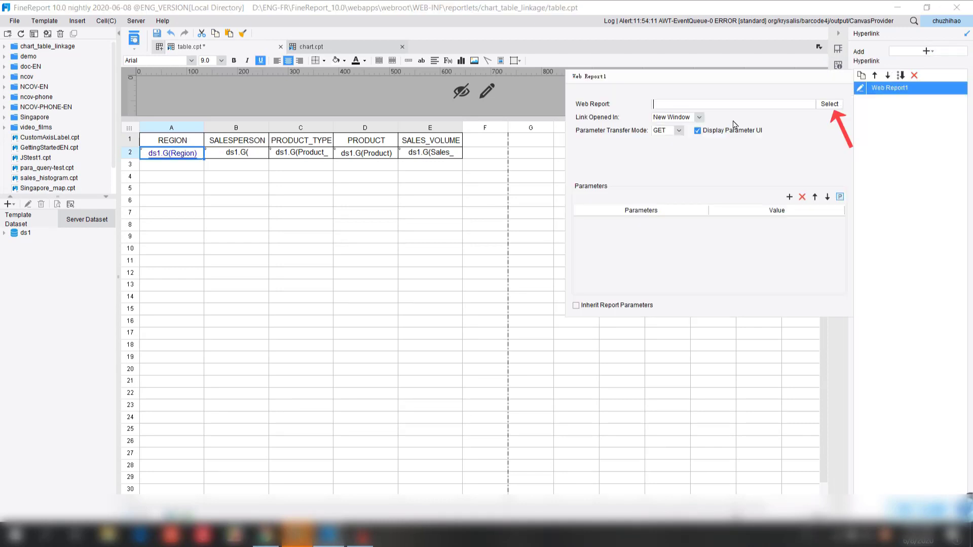
click(829, 105)
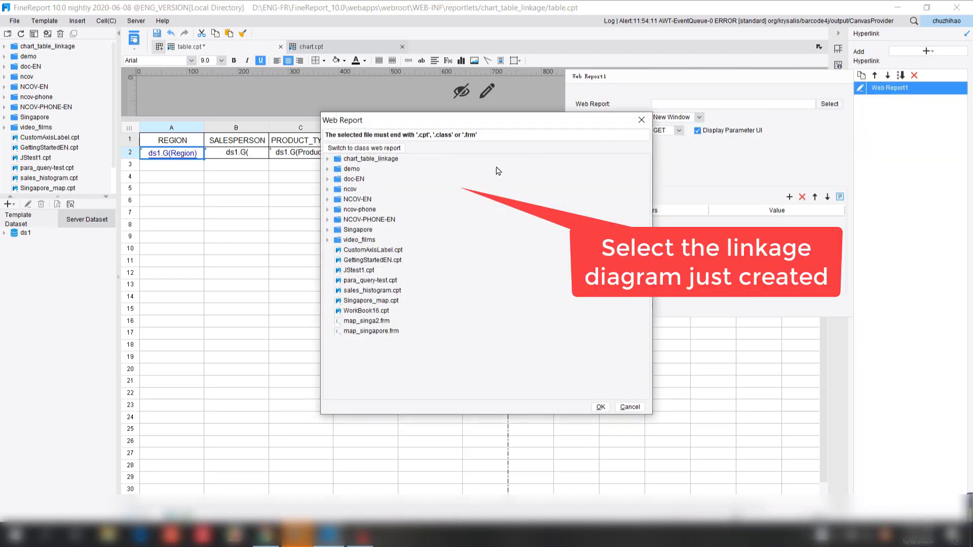
click(328, 159)
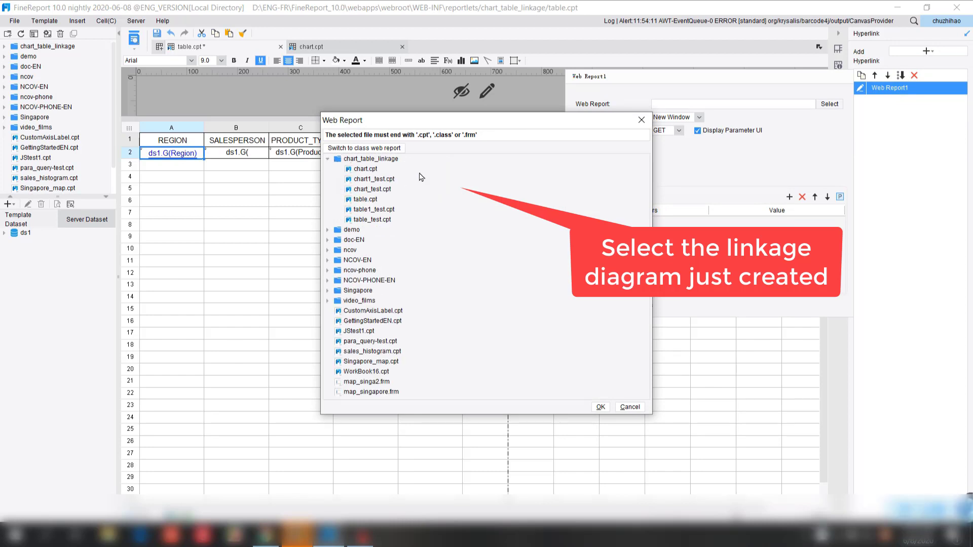
click(369, 169)
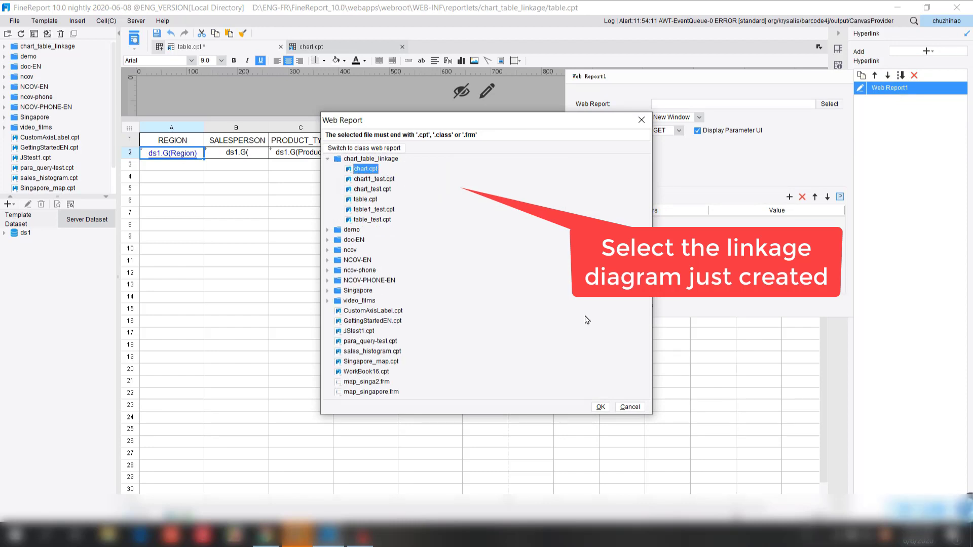
click(601, 407)
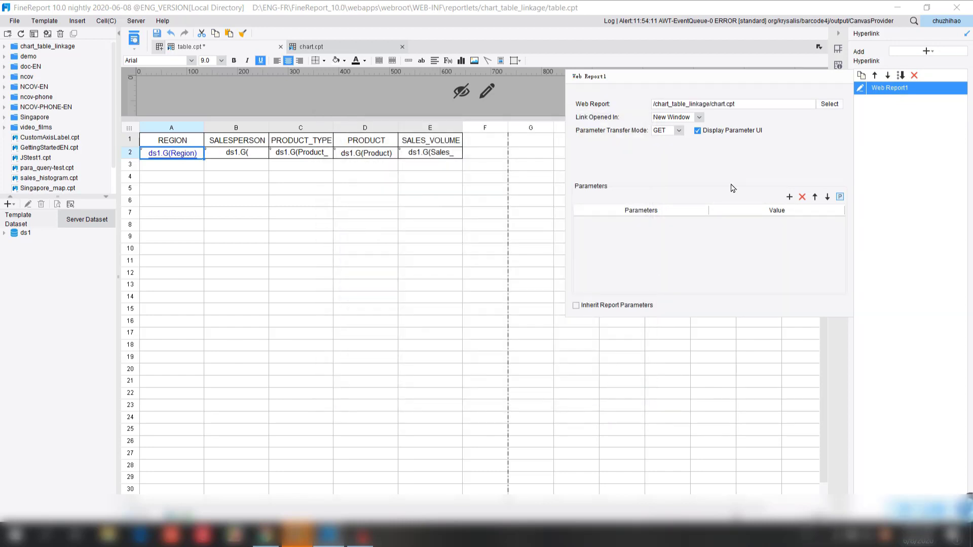
- Set the hyperlink to open in a Dialogue Box and add an empty parameter row to it
click(698, 119)
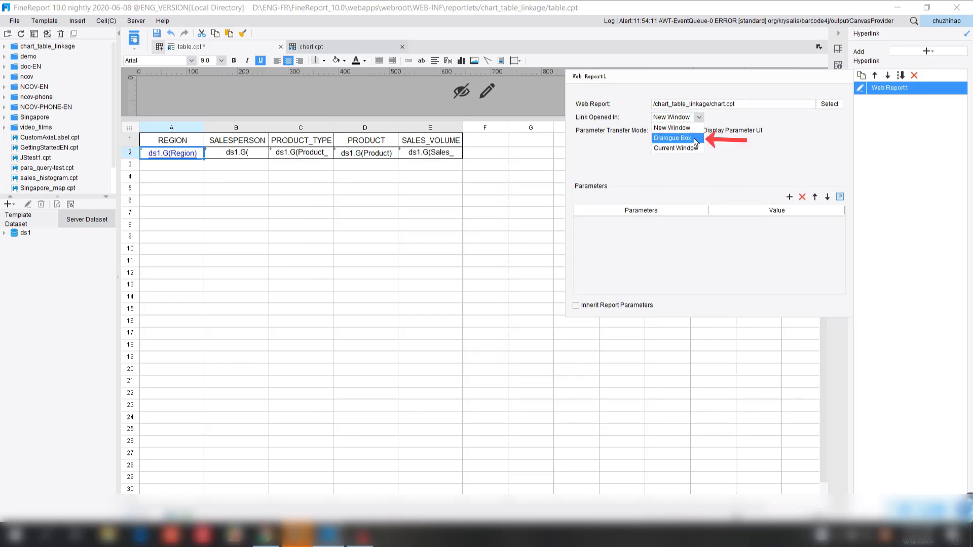
click(698, 139)
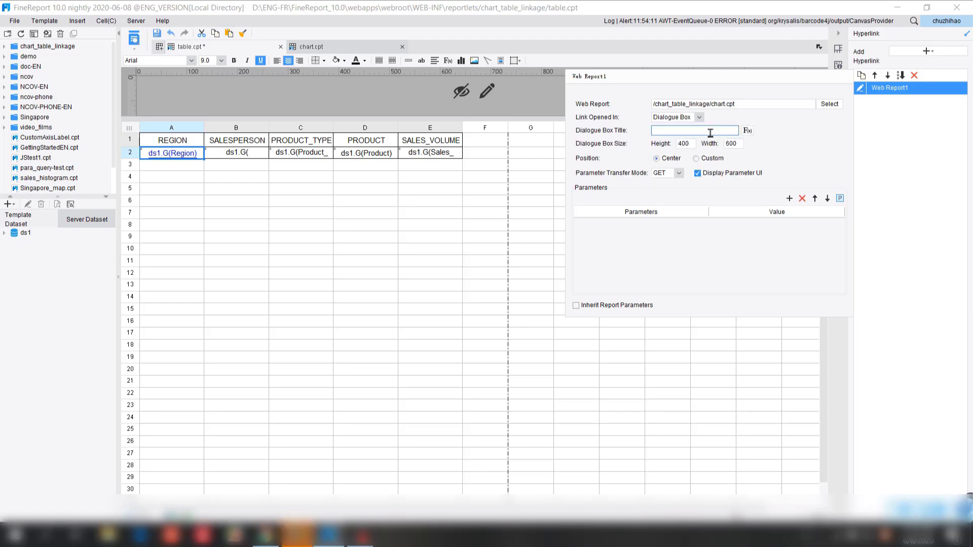
click(789, 198)
click(654, 223)
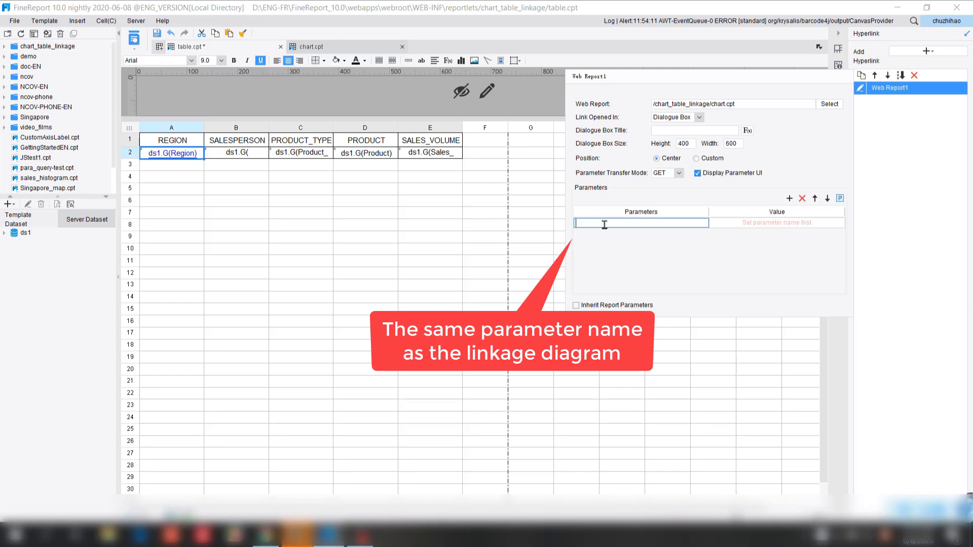
- Check the parameter name in chart.cpt's ds1 query, close the query, and return to table.cpt
click(344, 49)
click(346, 47)
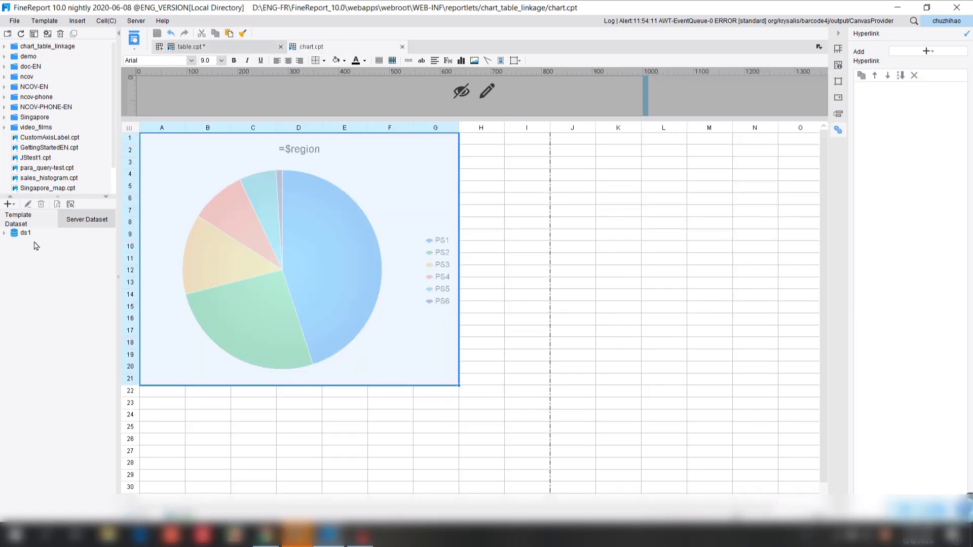
double_click(25, 233)
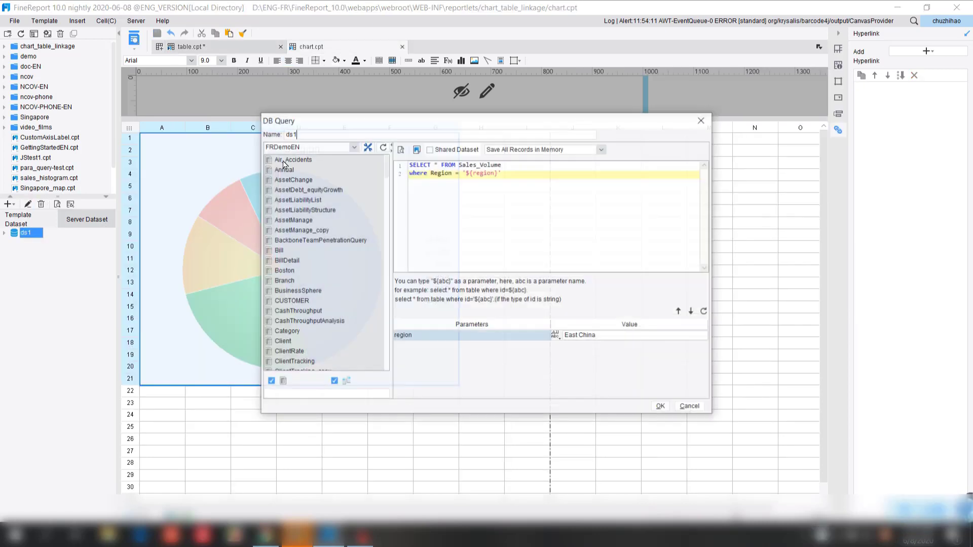
drag(505, 172, 465, 173)
click(509, 175)
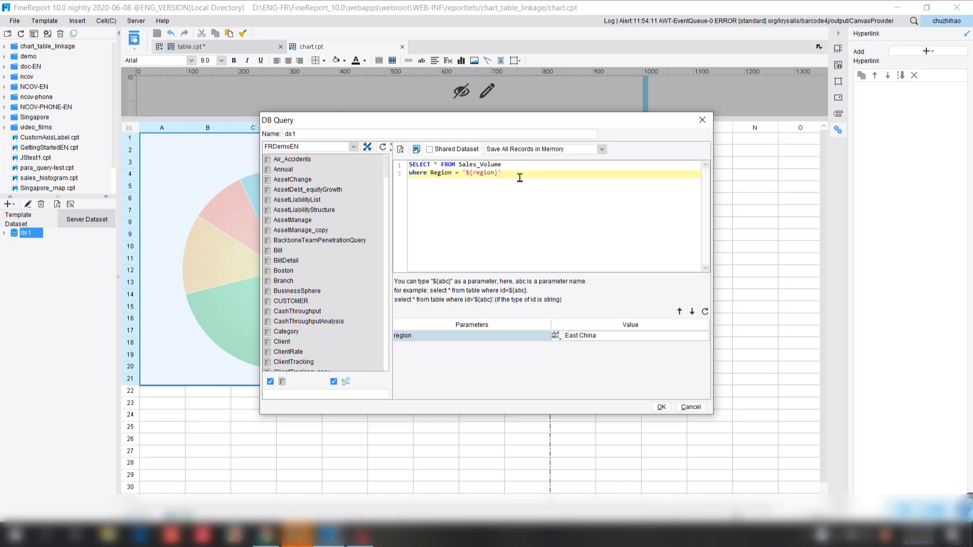
click(702, 120)
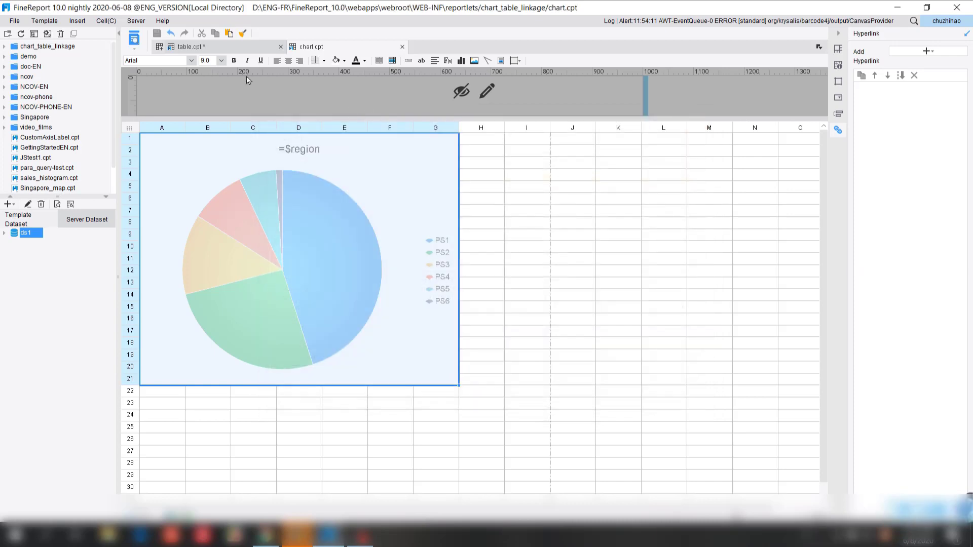
click(230, 47)
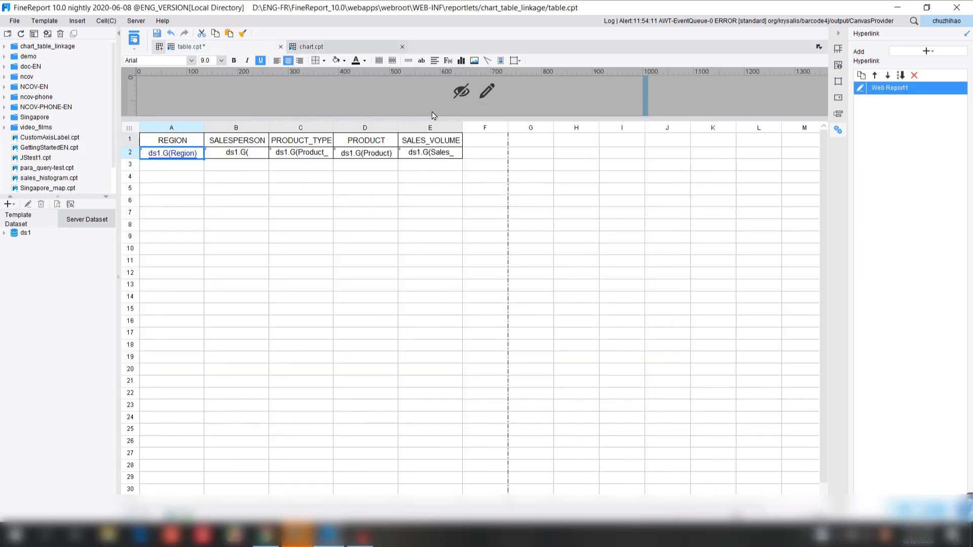
- Reopen cell A2's Web Report hyperlink settings and name its parameter region
double_click(861, 89)
double_click(655, 223)
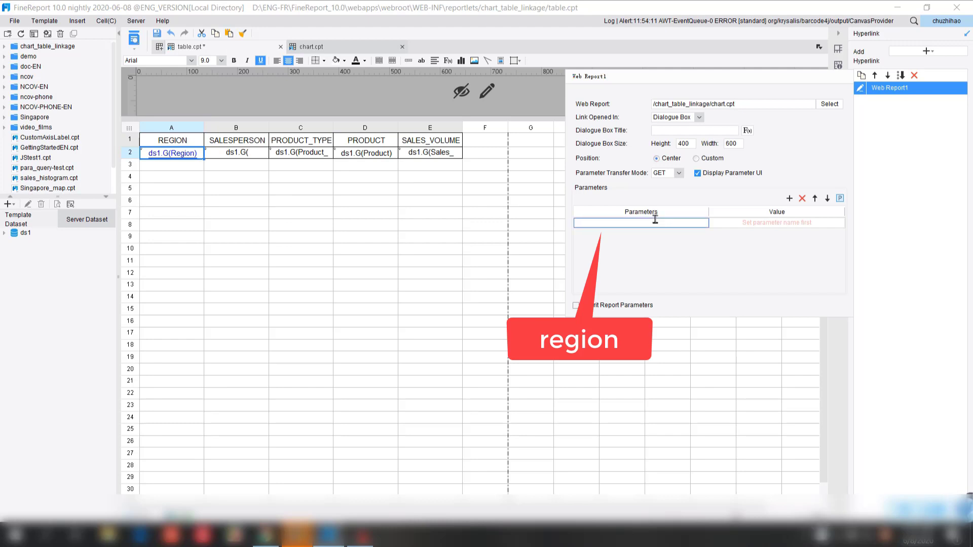
text(region)
- Set the region parameter's value to the formula $$$, check its validity, and close the hyperlink settings
double_click(757, 222)
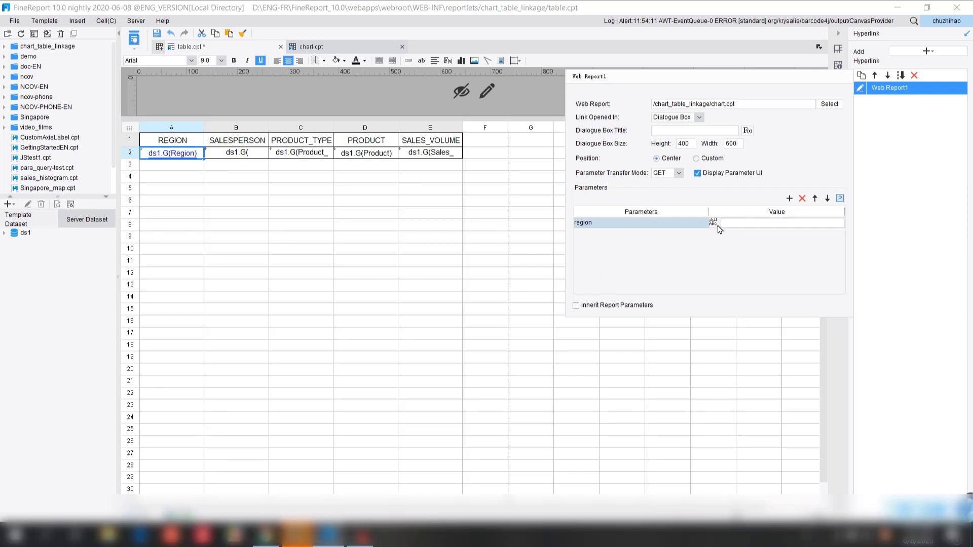
click(714, 223)
click(725, 292)
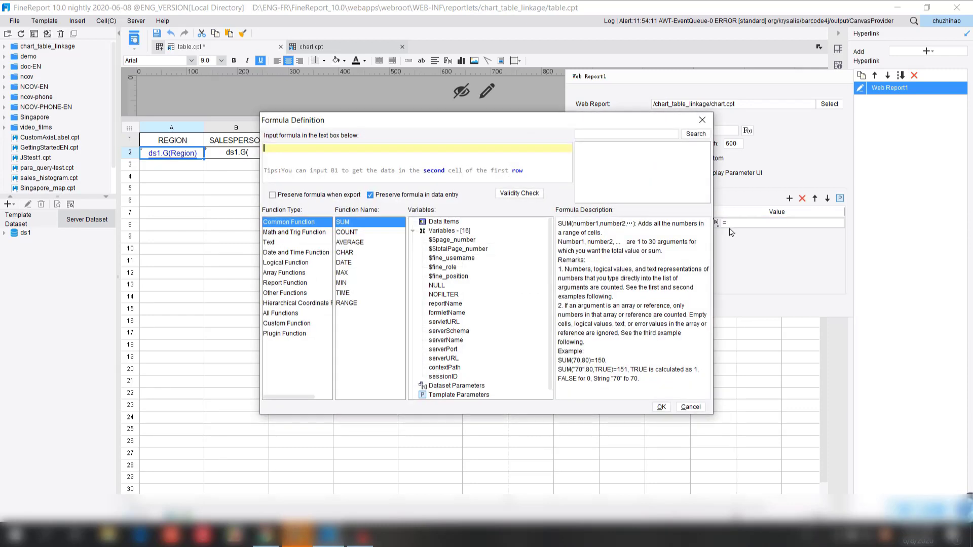
click(342, 150)
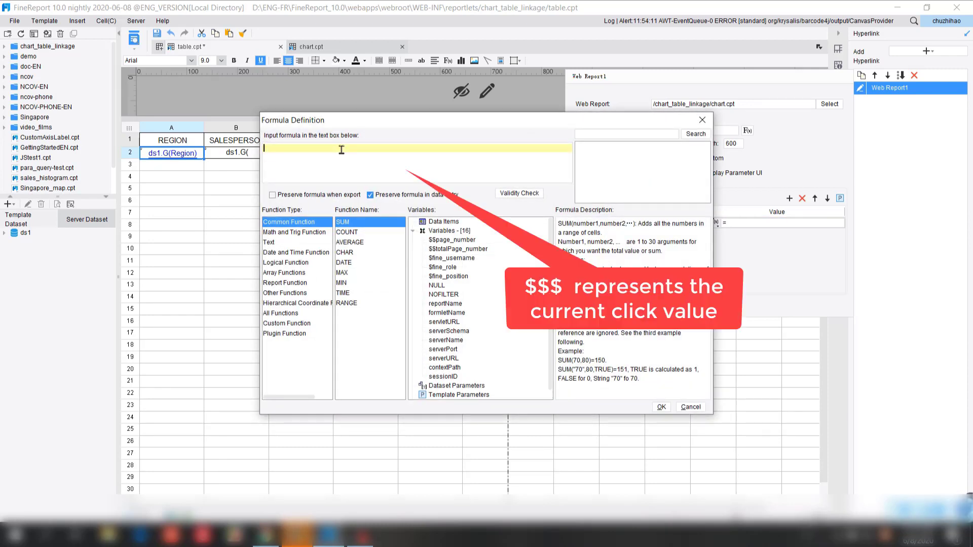
text($$$)
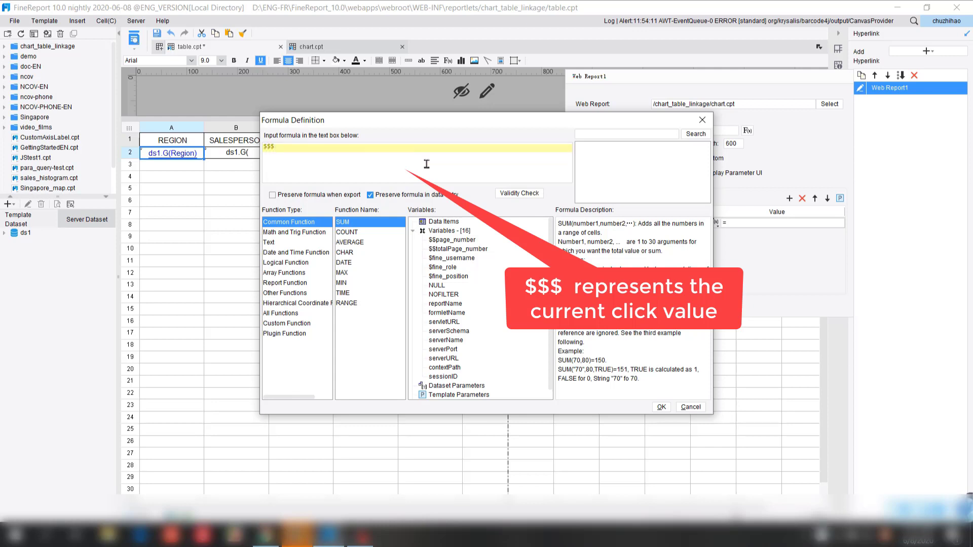
click(527, 194)
click(491, 286)
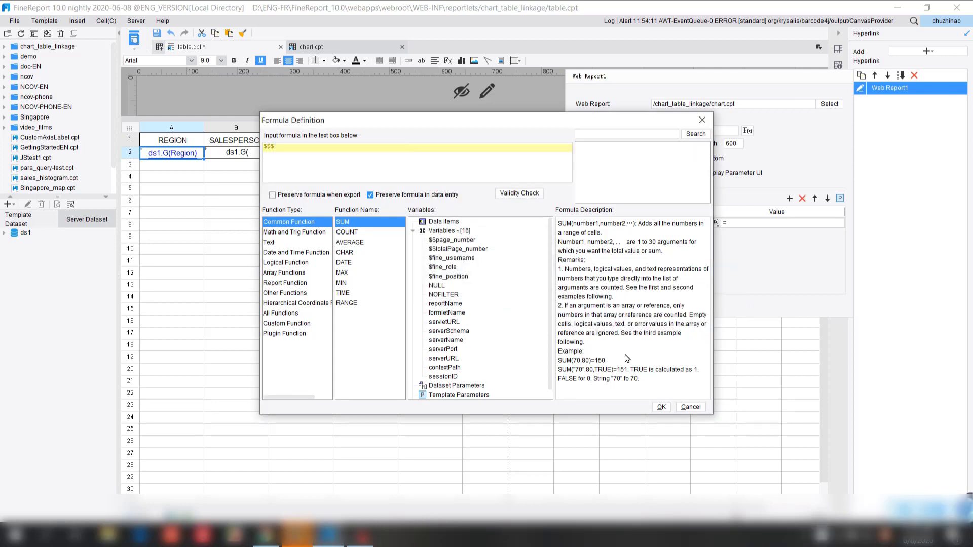
click(661, 408)
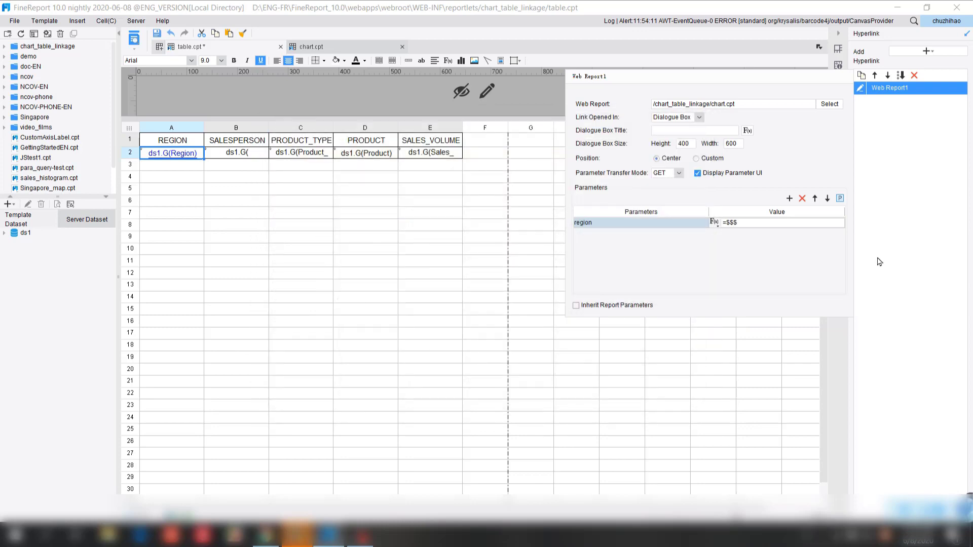
click(895, 217)
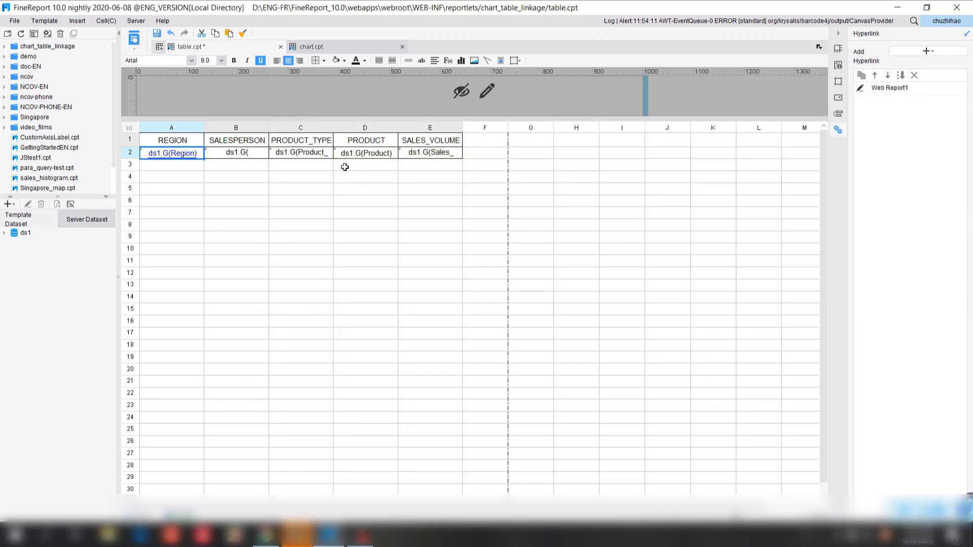
- Save table.cpt and open its pagination preview in the browser, closing the old chart preview
click(156, 35)
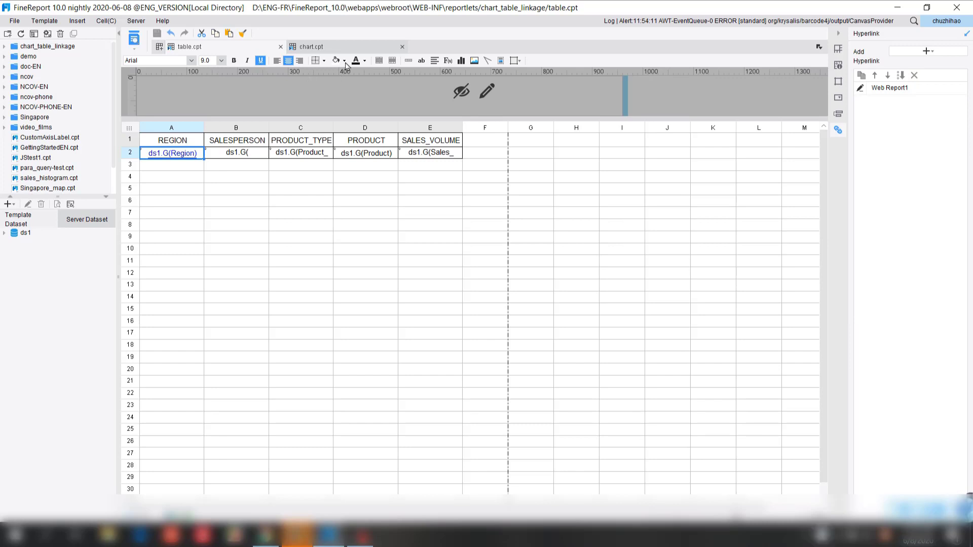
click(137, 48)
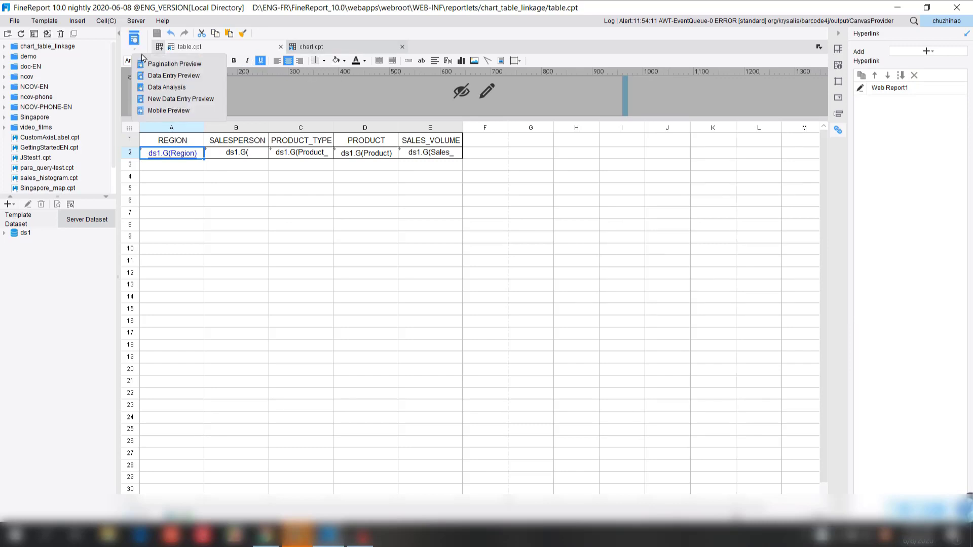
click(178, 61)
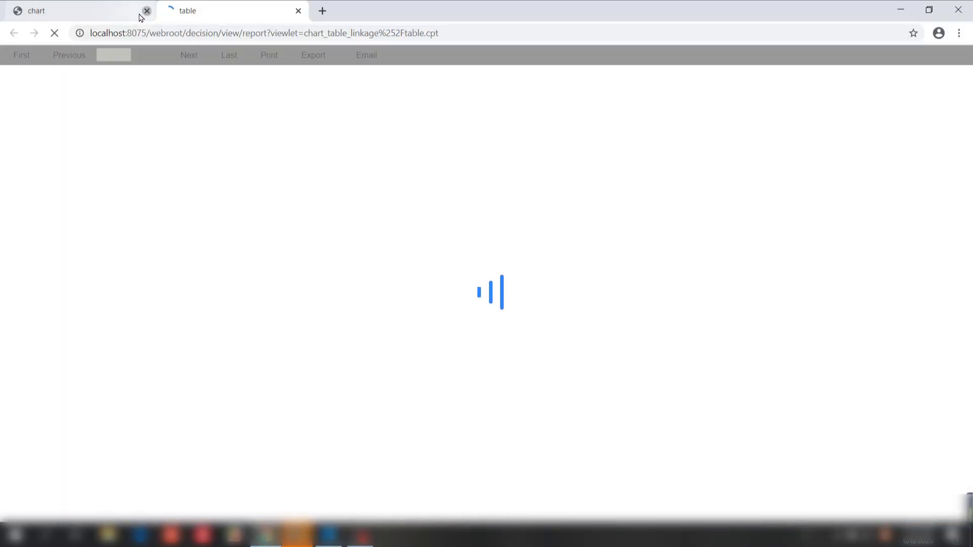
click(147, 10)
scroll(405, 183, down, 5)
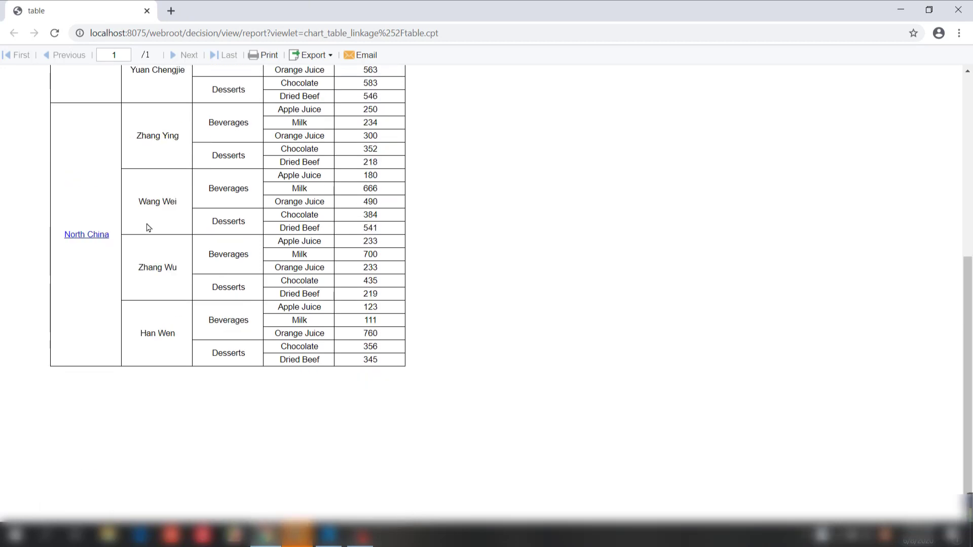
scroll(109, 223, up, 5)
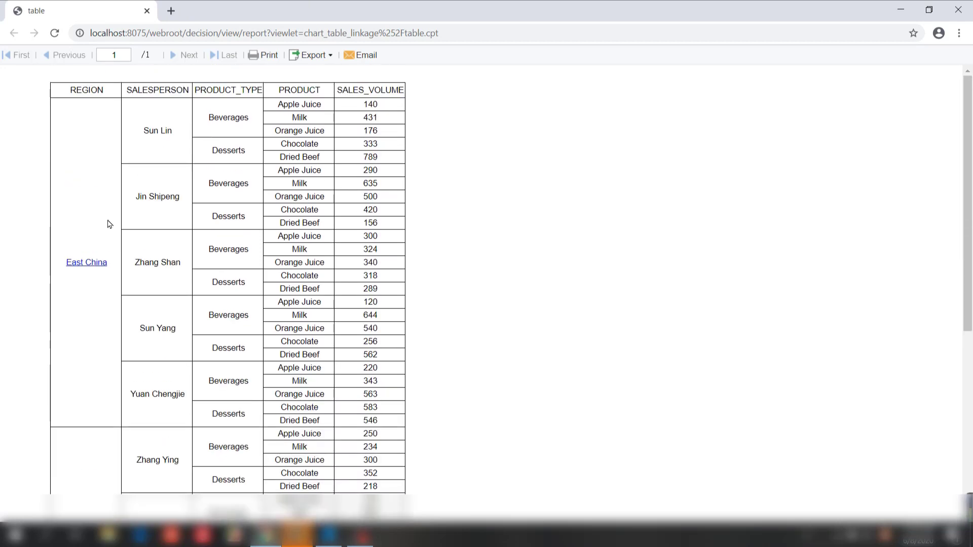
- Open the East China link in the table, examine its pie chart in the dialogue box, and close it
click(93, 264)
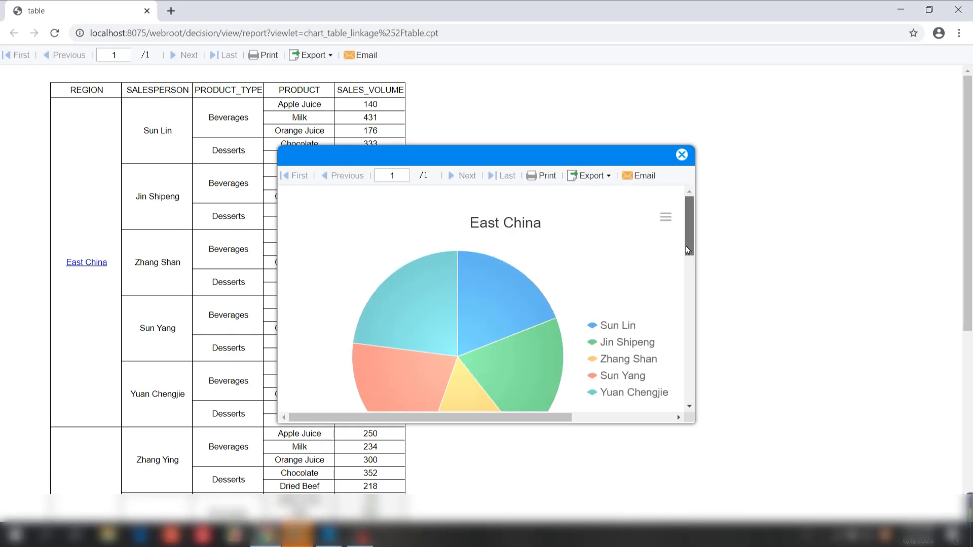
scroll(688, 250, down, 1)
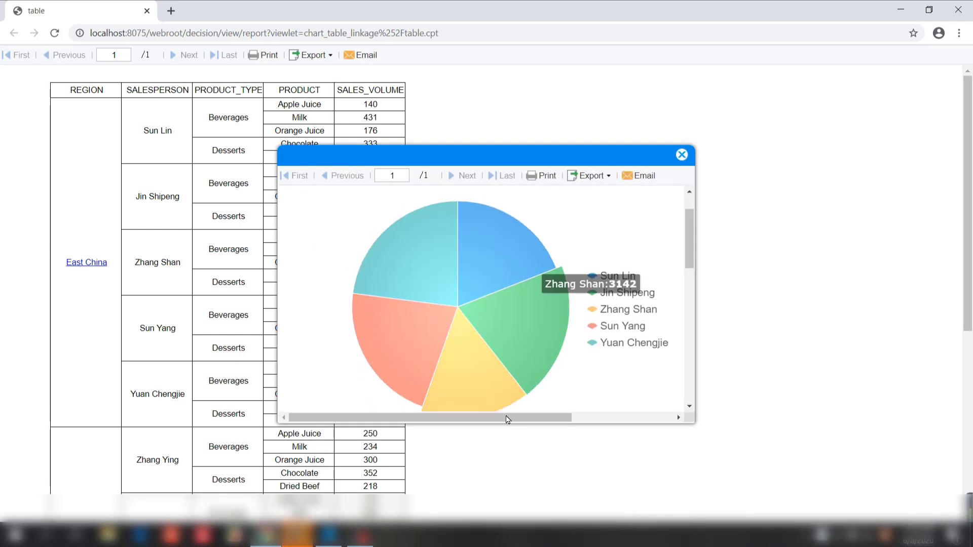
drag(507, 419, 524, 419)
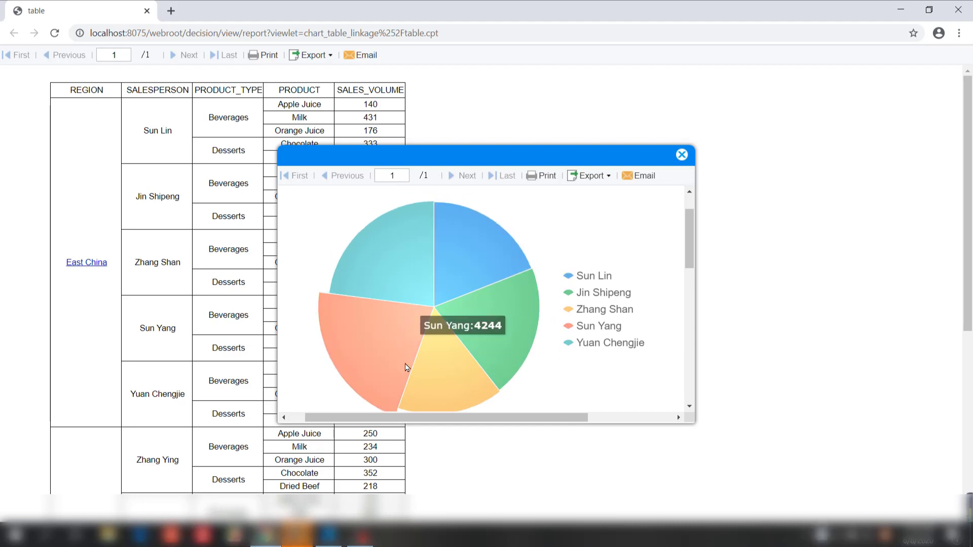
click(682, 154)
- Open the North China link in the table, examine its pie chart in the dialogue box, and close it
scroll(568, 254, down, 6)
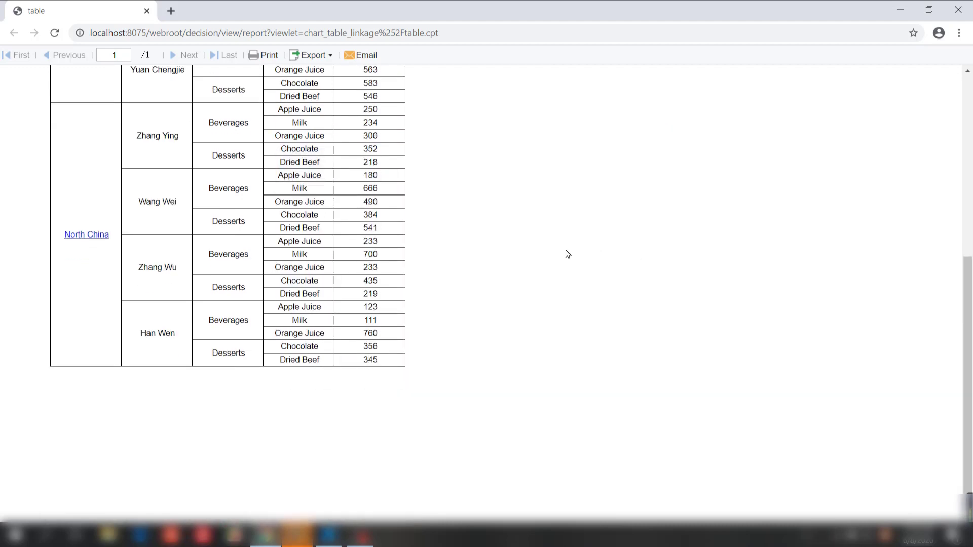
click(81, 236)
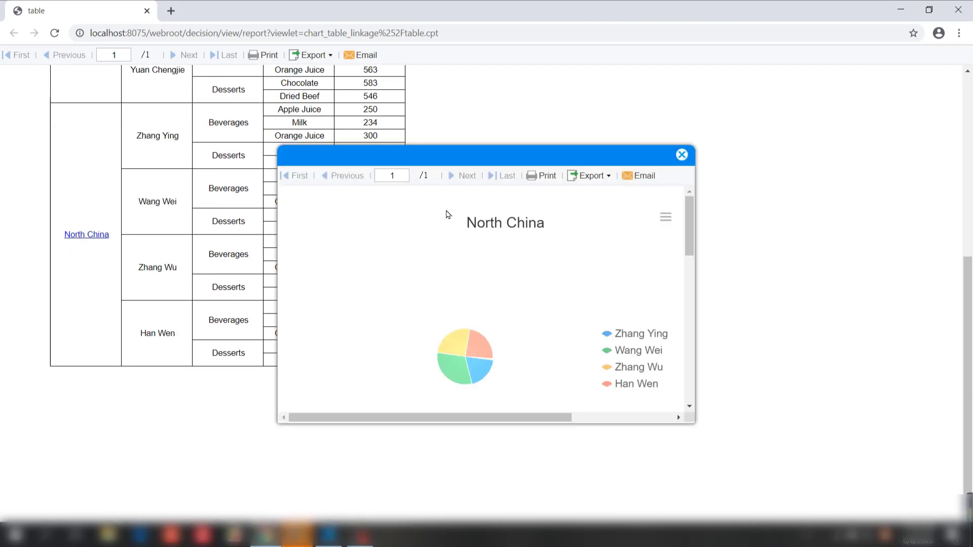
drag(693, 250, 693, 256)
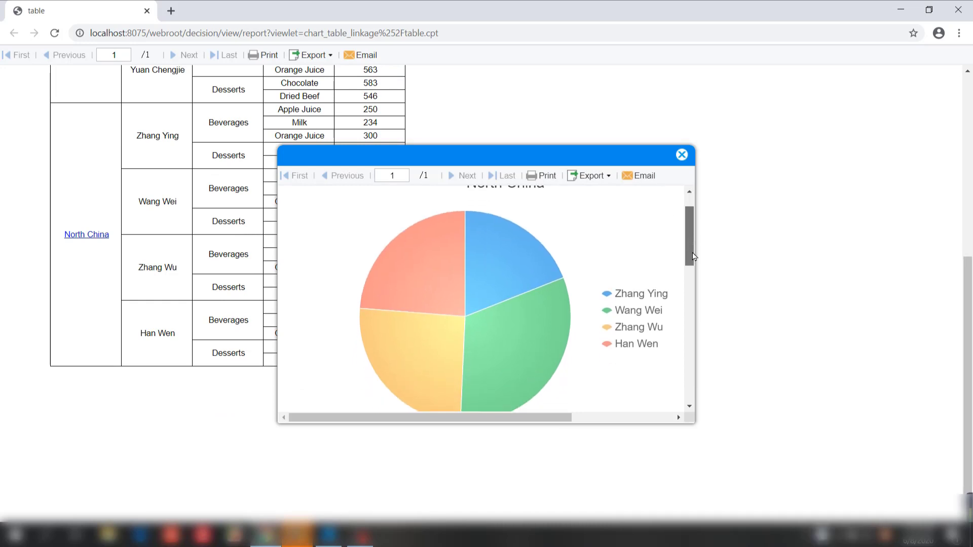
drag(497, 425, 517, 424)
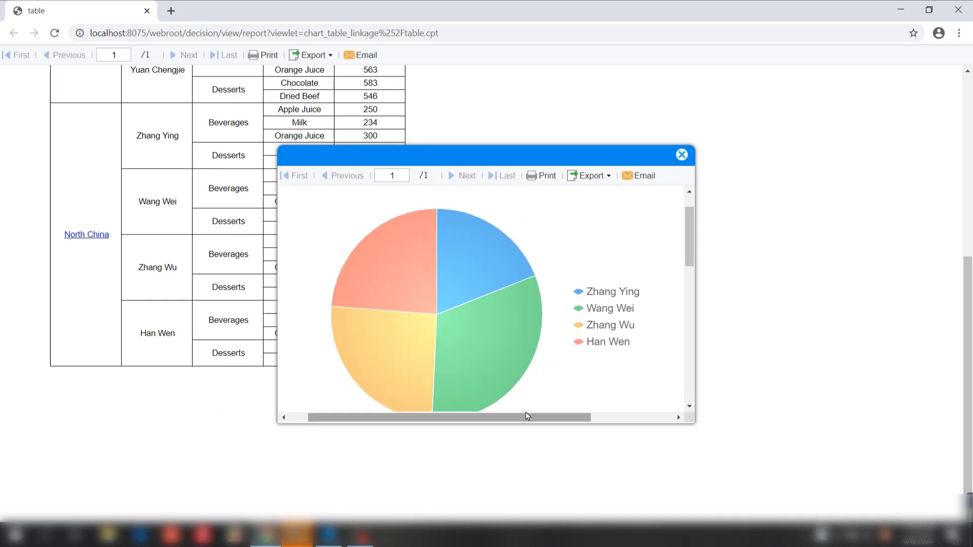
drag(691, 264, 692, 255)
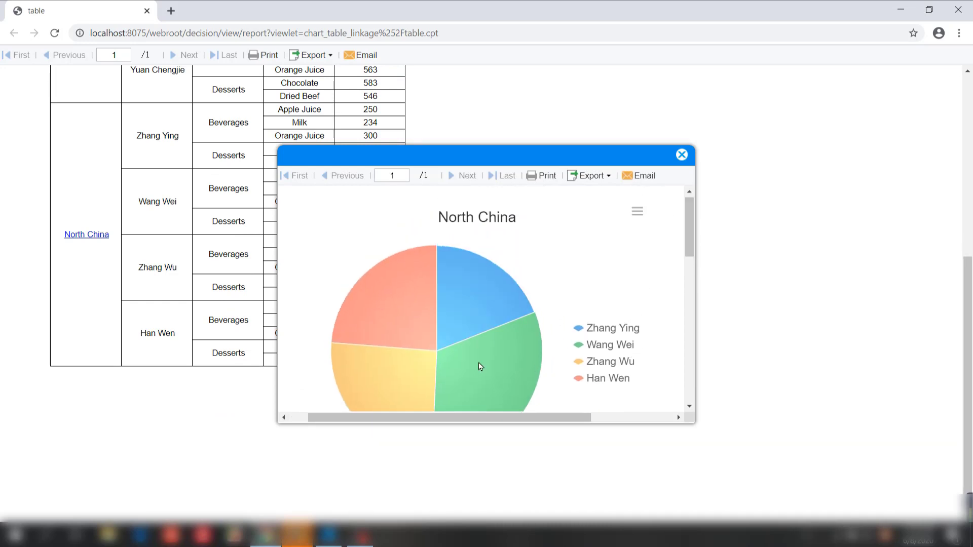
click(681, 155)
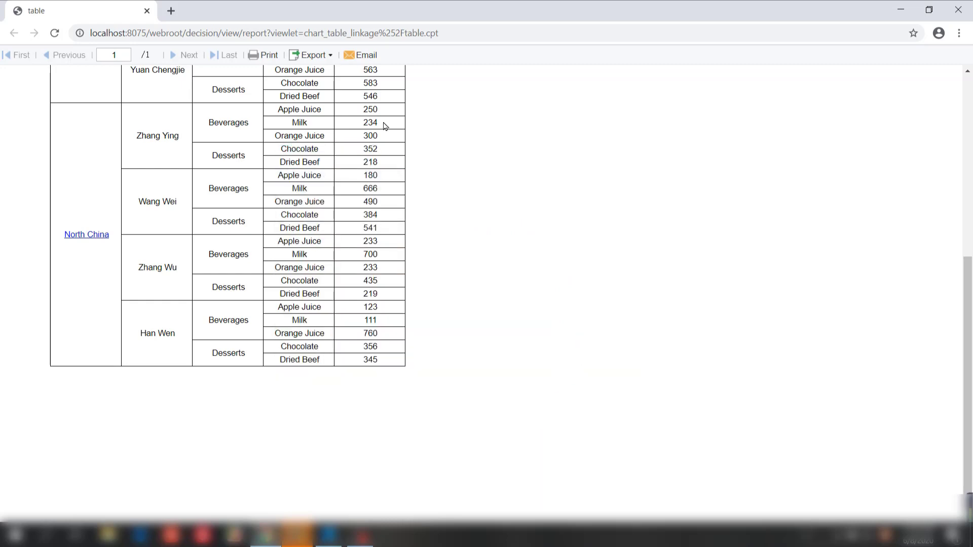
scroll(376, 203, up, 5)
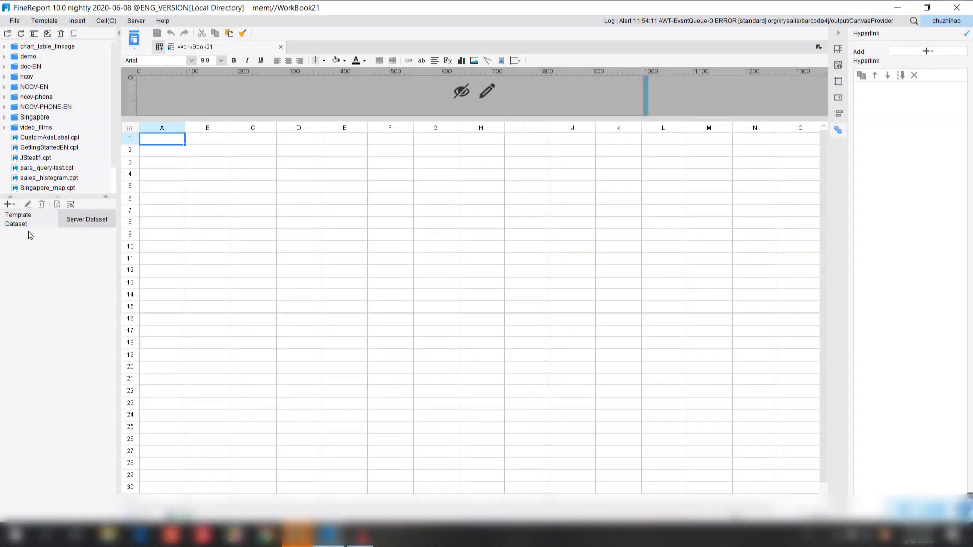
- In the new workbook, add a DB Query dataset ds1 on FRDemoEN with SELECT * FROM Sales_Volume
click(8, 205)
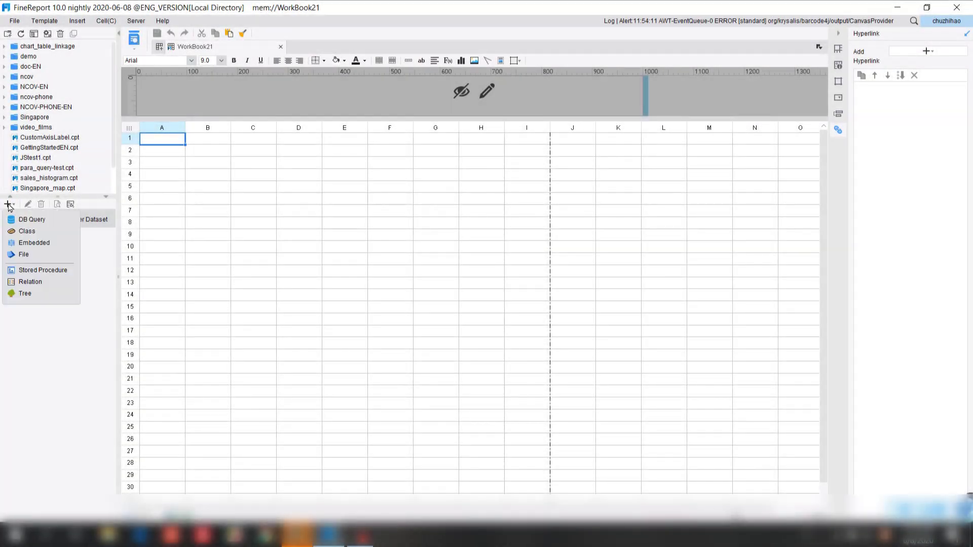
click(31, 220)
click(330, 394)
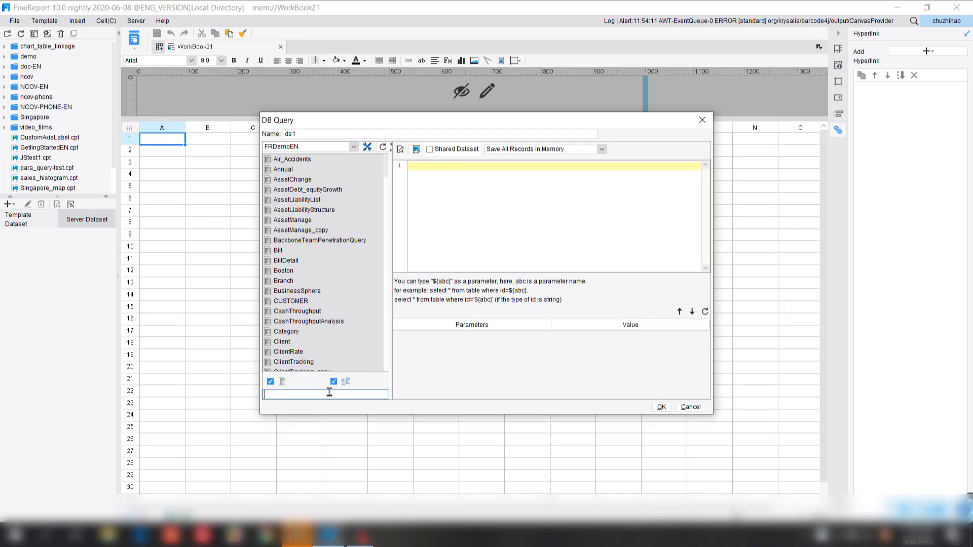
text(sale)
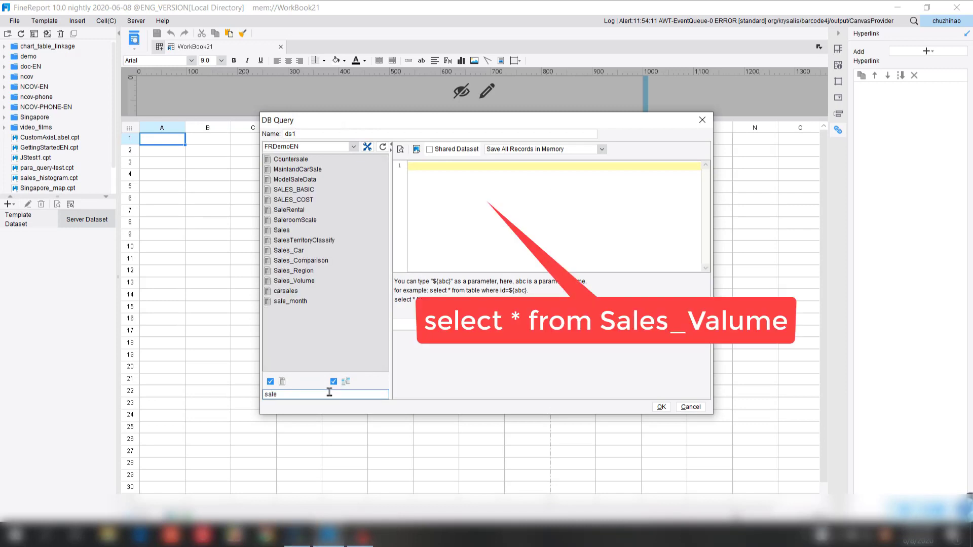
drag(302, 282, 494, 221)
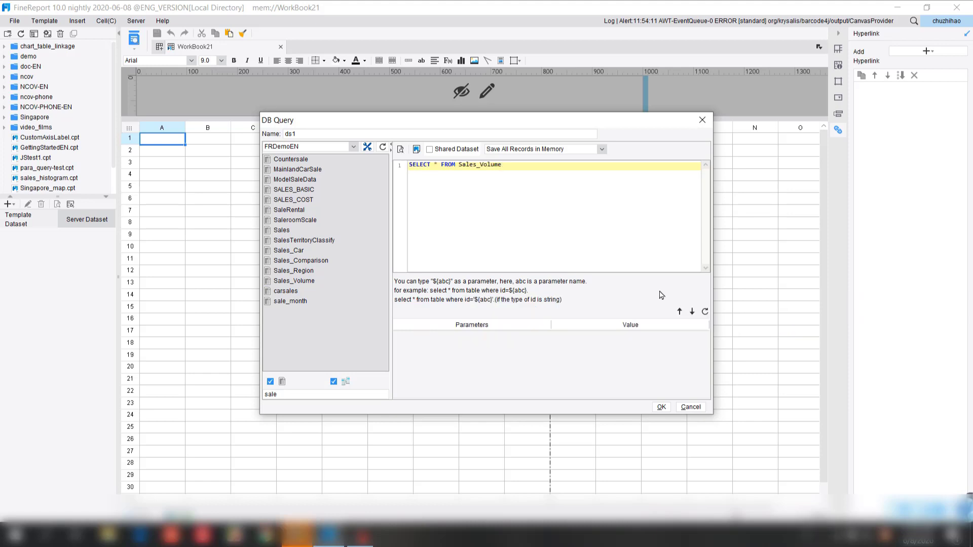
click(663, 407)
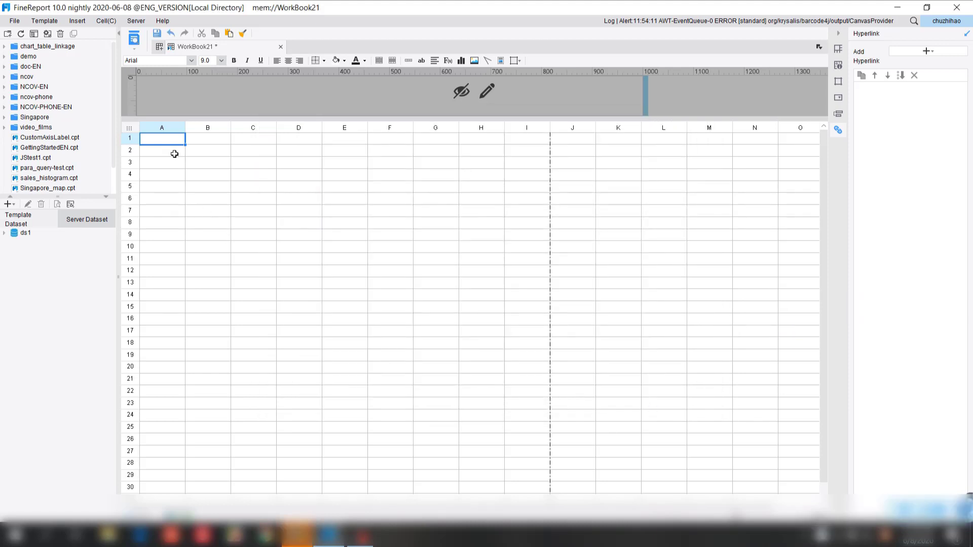
- Merge cells A1 to G23 and insert a standard pie chart in the merged cell
drag(172, 139, 422, 403)
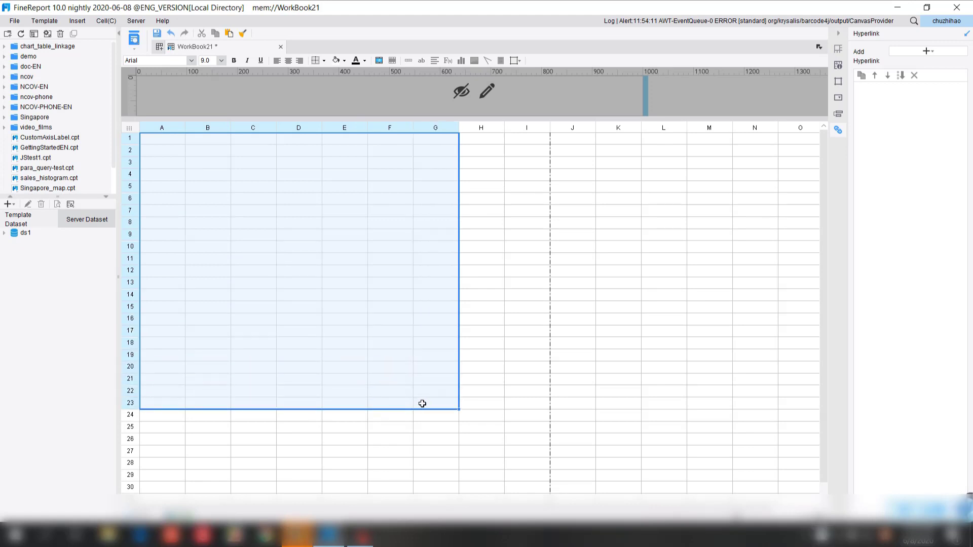
click(380, 60)
click(469, 281)
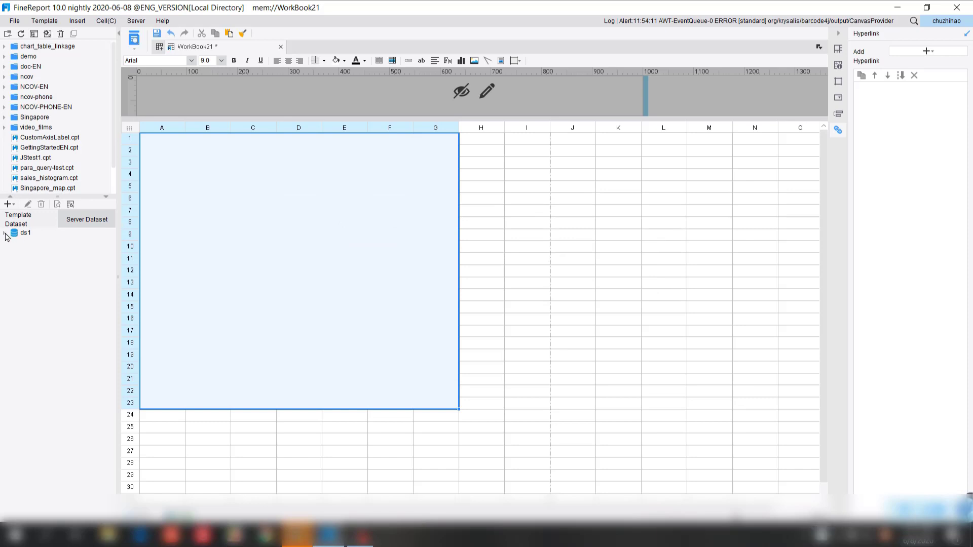
click(5, 233)
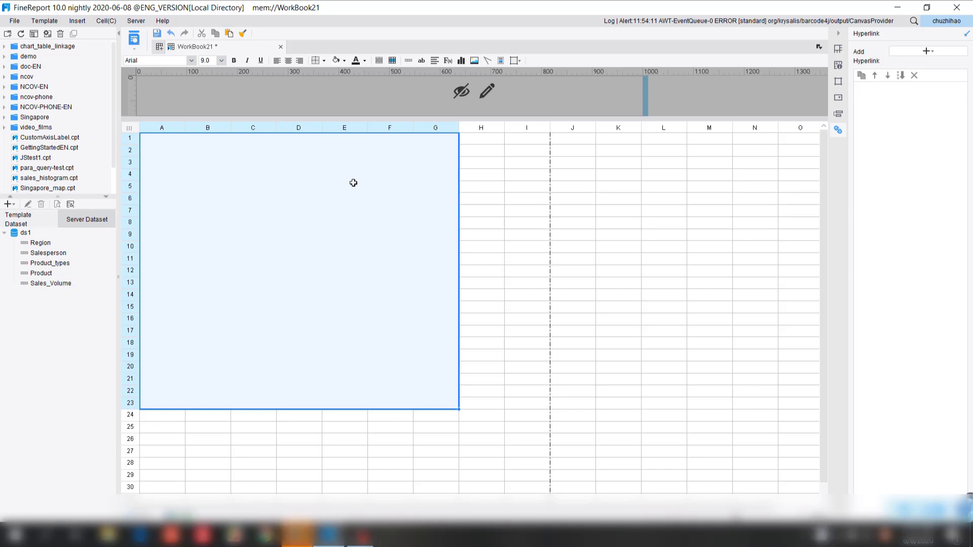
click(461, 60)
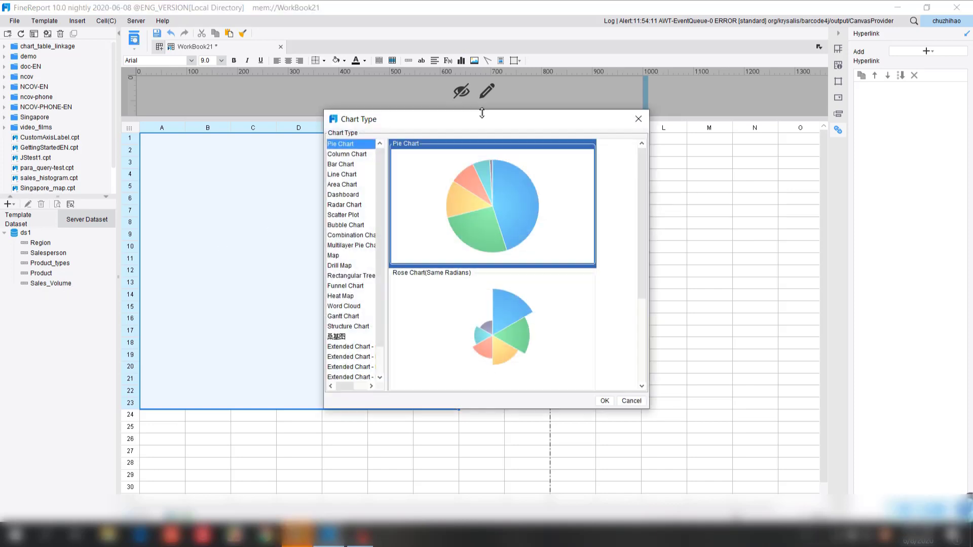
click(604, 401)
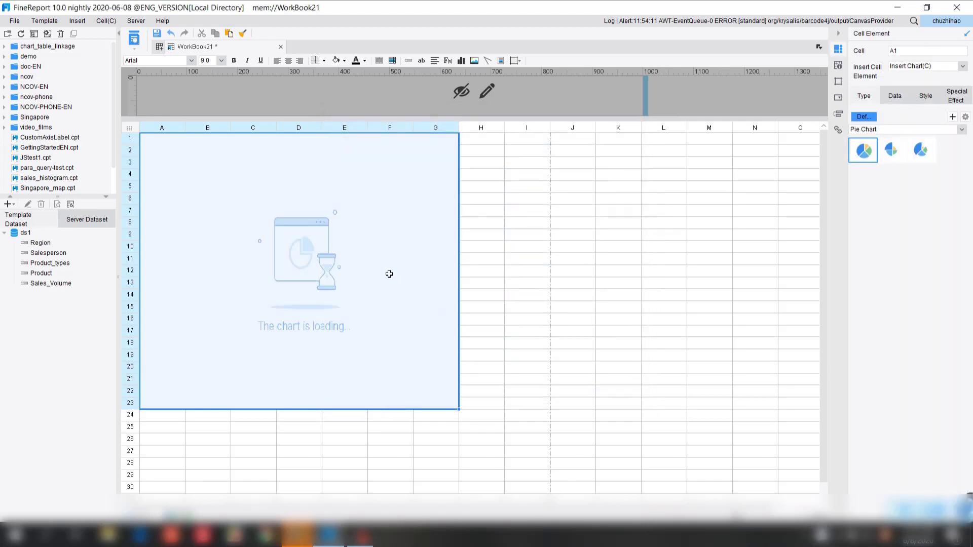
- Bind the pie chart to dataset ds1, keeping the category at None and using Salesperson as the series
click(895, 95)
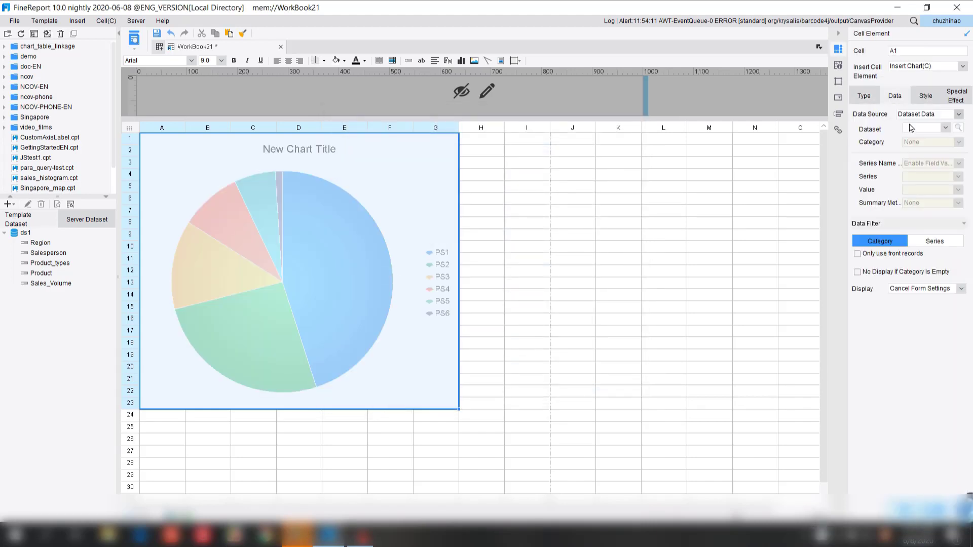
click(931, 129)
click(931, 137)
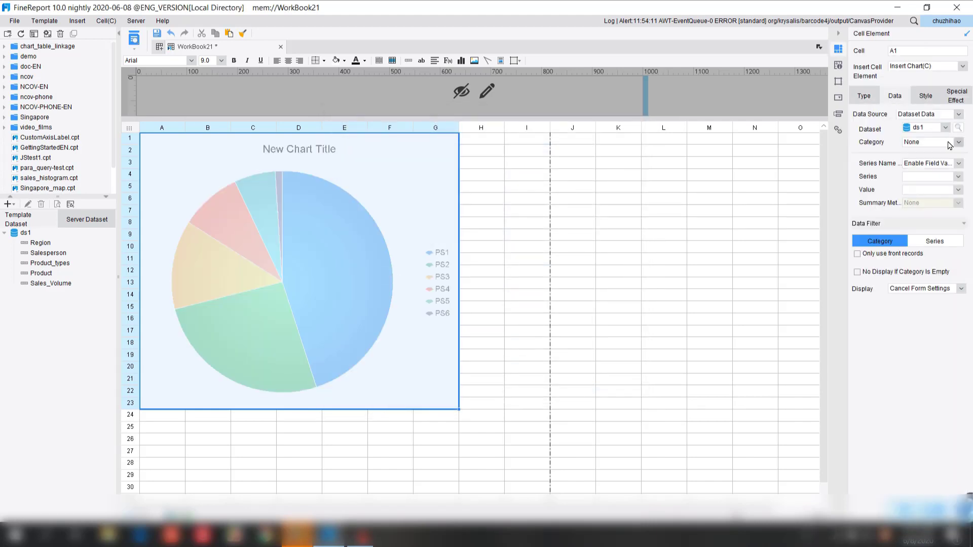
click(951, 144)
click(945, 163)
click(932, 183)
click(946, 177)
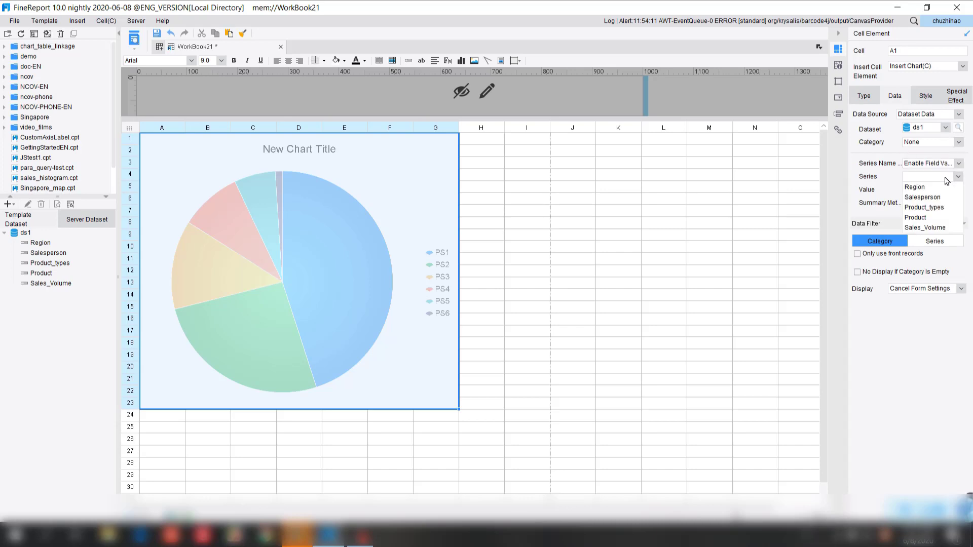
click(932, 201)
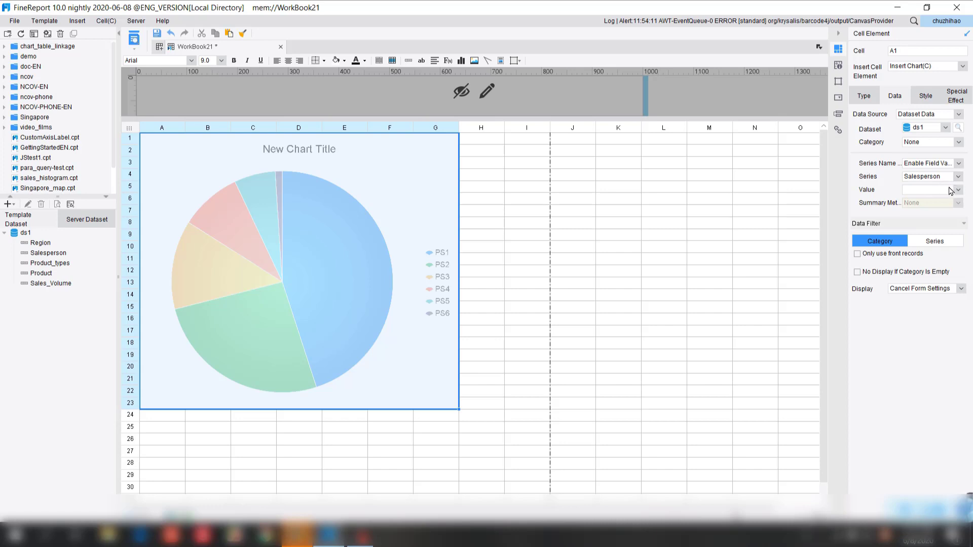
- Set the pie chart's value field to Sales_Volume and its summary method to Sum
click(950, 192)
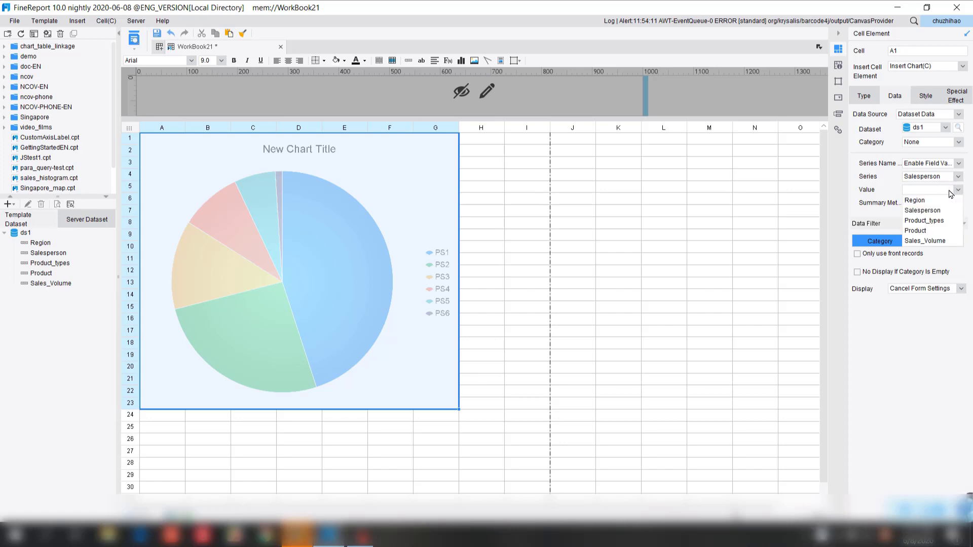
click(945, 242)
click(940, 203)
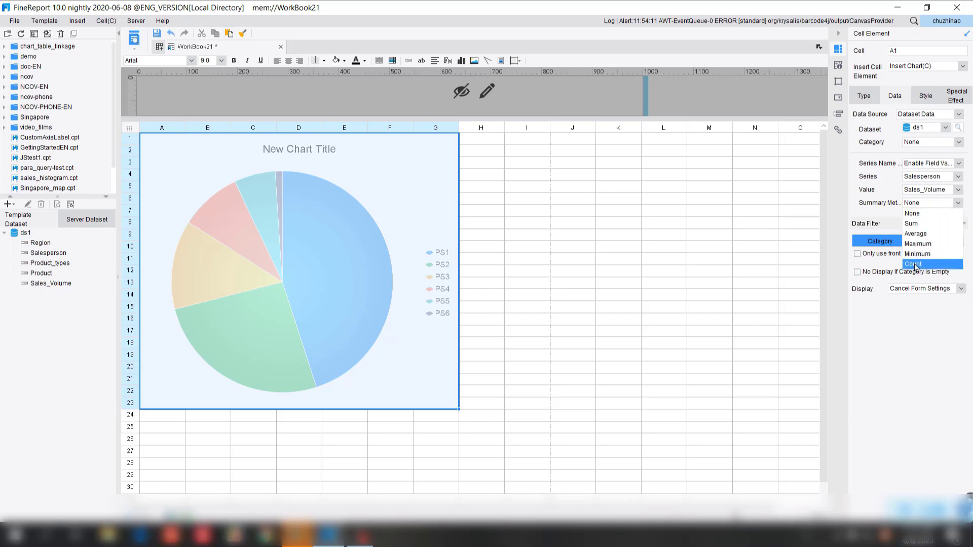
click(925, 224)
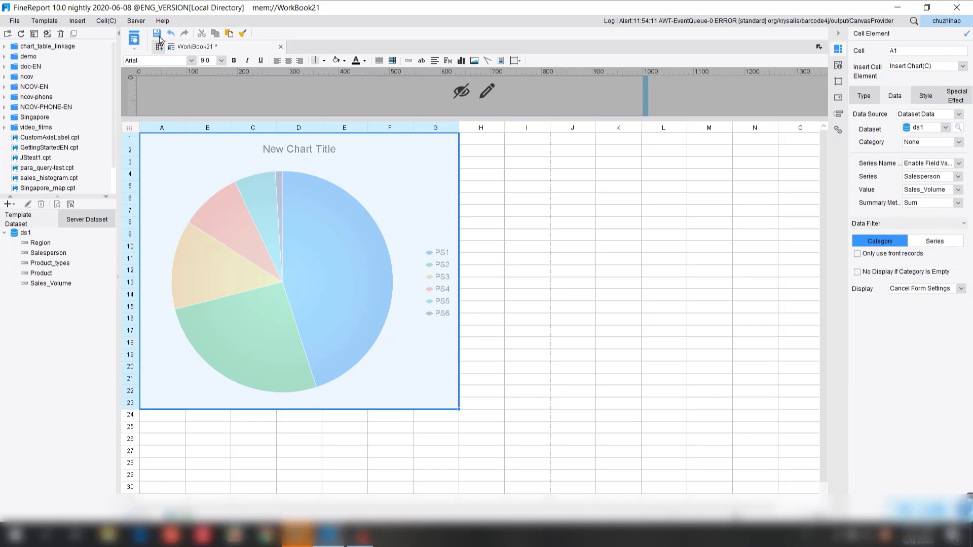
- Save the pie chart workbook as chart1.cpt in the chart_table_linkage folder
key(ctrl+s)
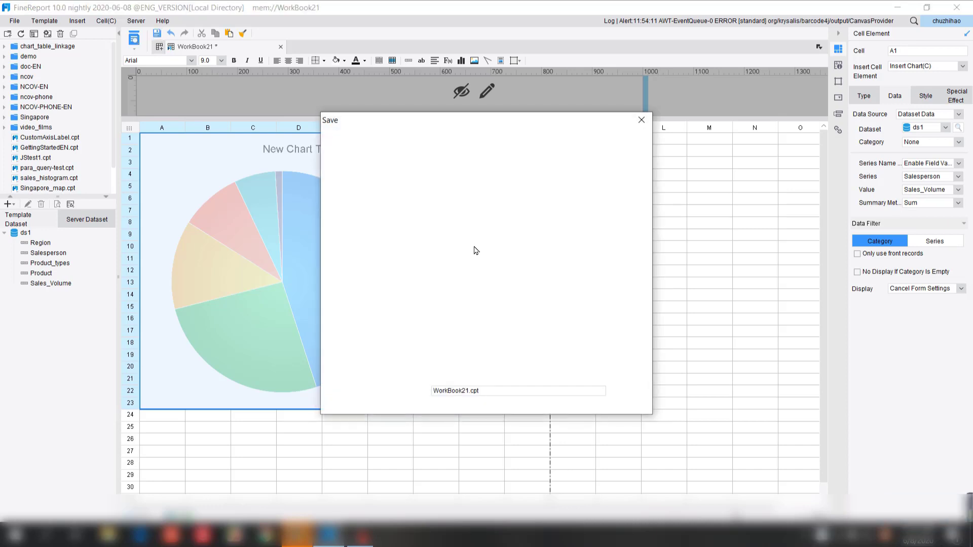
click(470, 394)
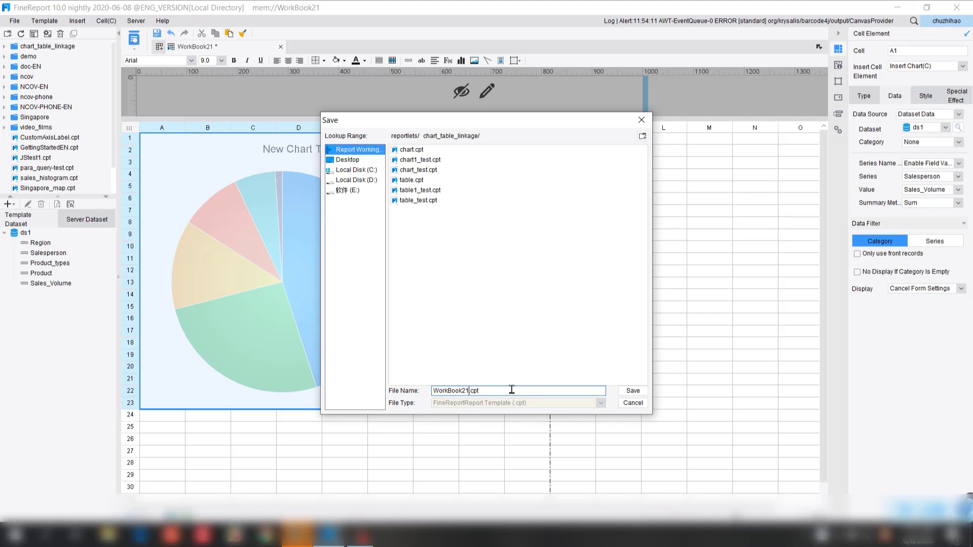
key(BackSpace)
key(BackSpace)
key(BackSpace)
key(BackSpace)
key(BackSpace)
key(BackSpace)
key(BackSpace)
key(BackSpace)
key(BackSpace)
text(cha)
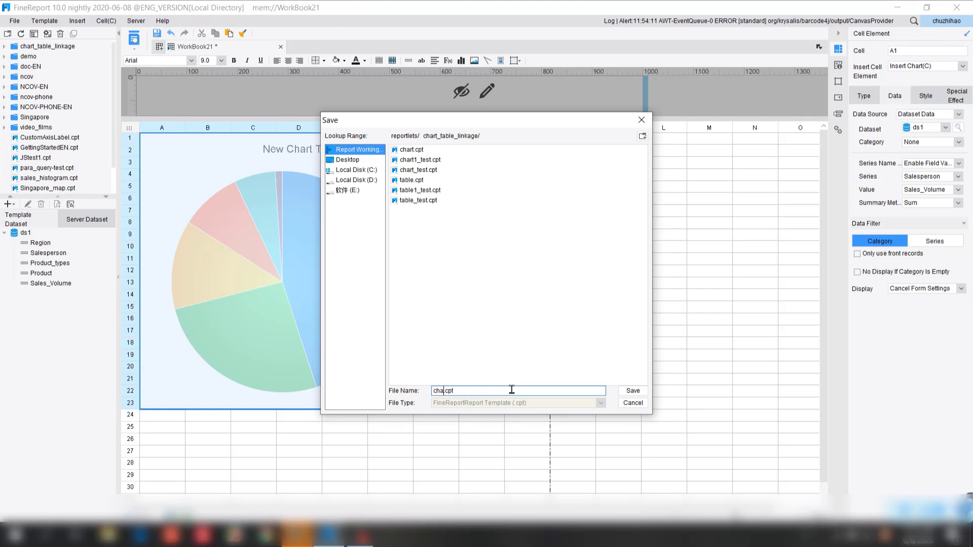
text(rt1)
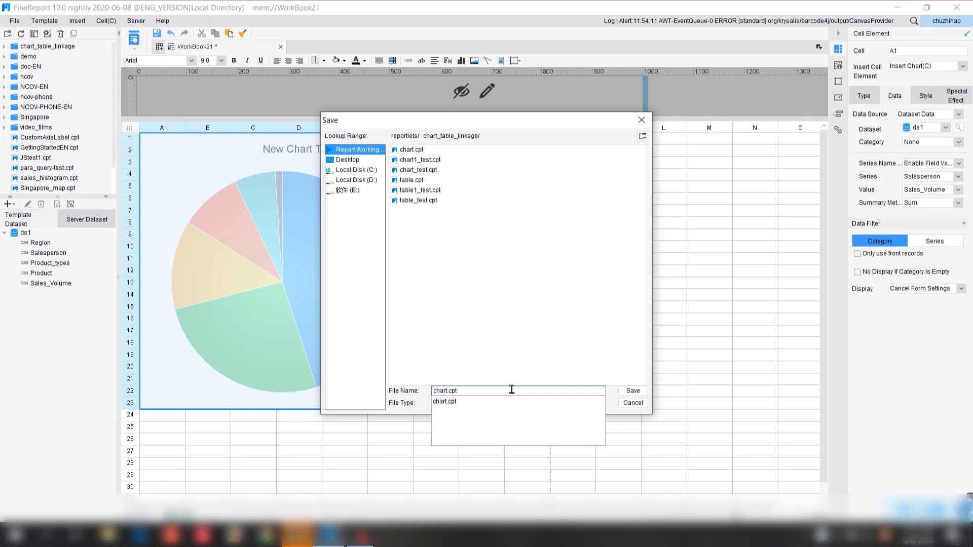
click(578, 366)
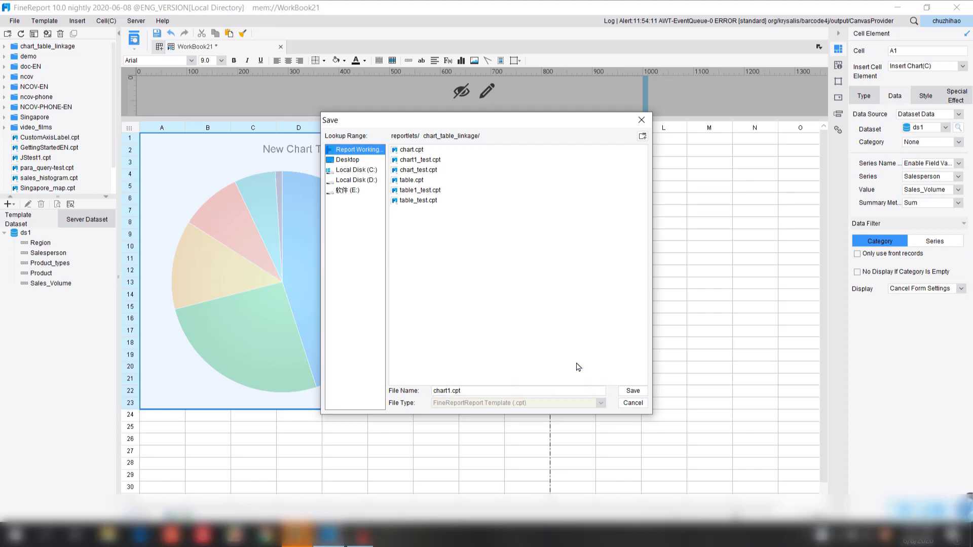
click(635, 392)
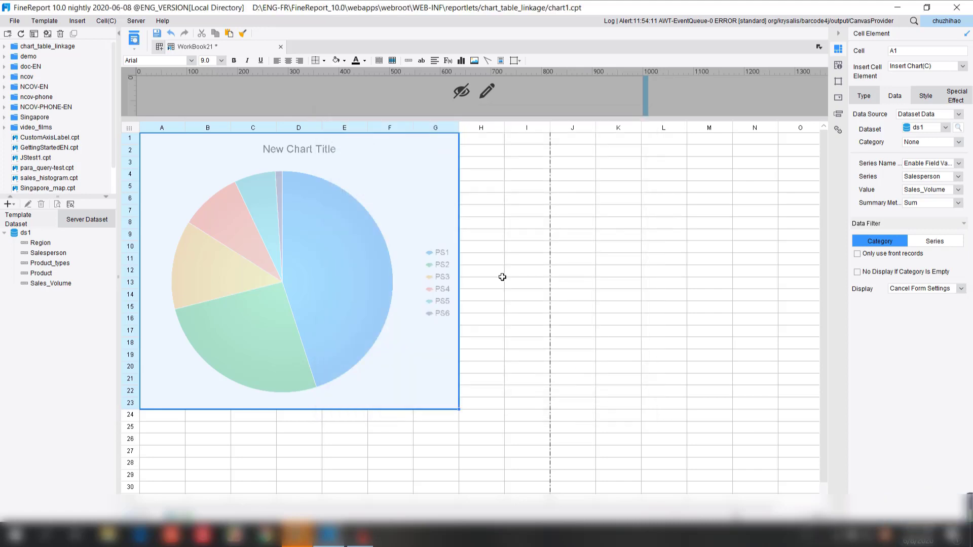
- Hide the pie chart's title and save the template
click(926, 98)
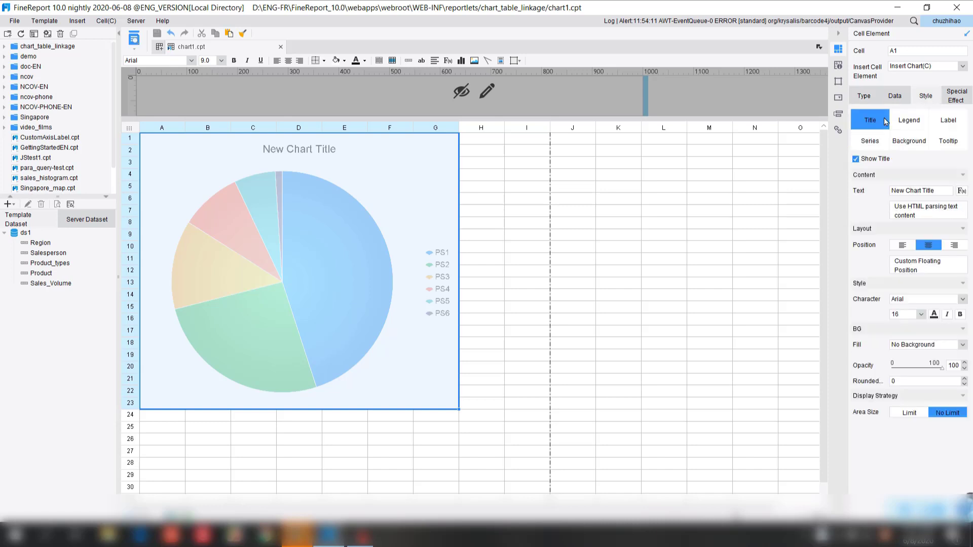
click(856, 159)
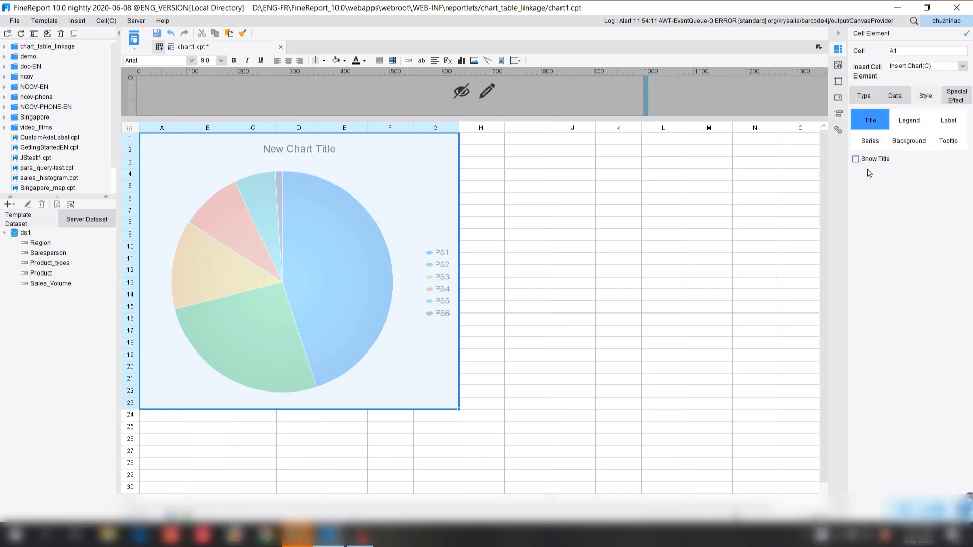
click(157, 35)
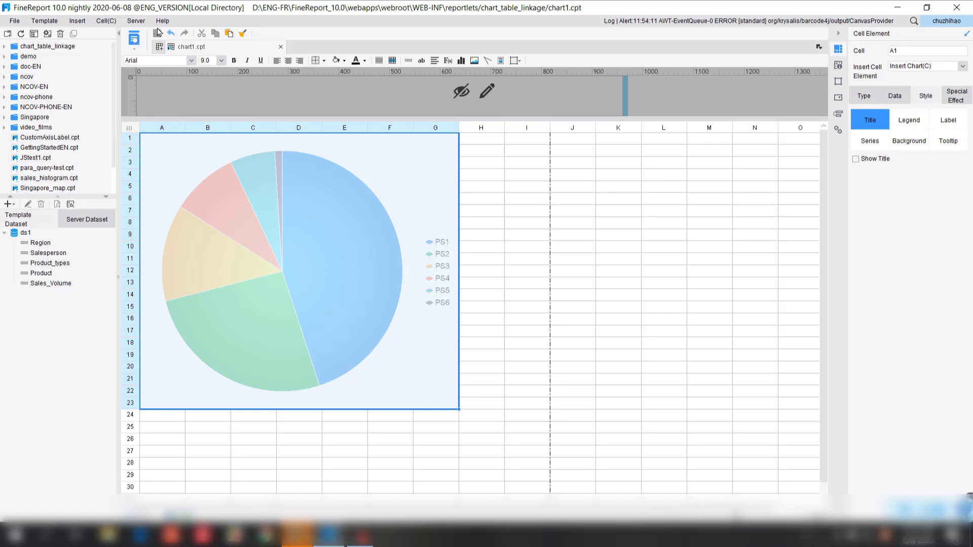
- Preview chart1 in the browser, examine a salesperson slice's sales value, and return to the FineReport designer
click(134, 50)
click(163, 63)
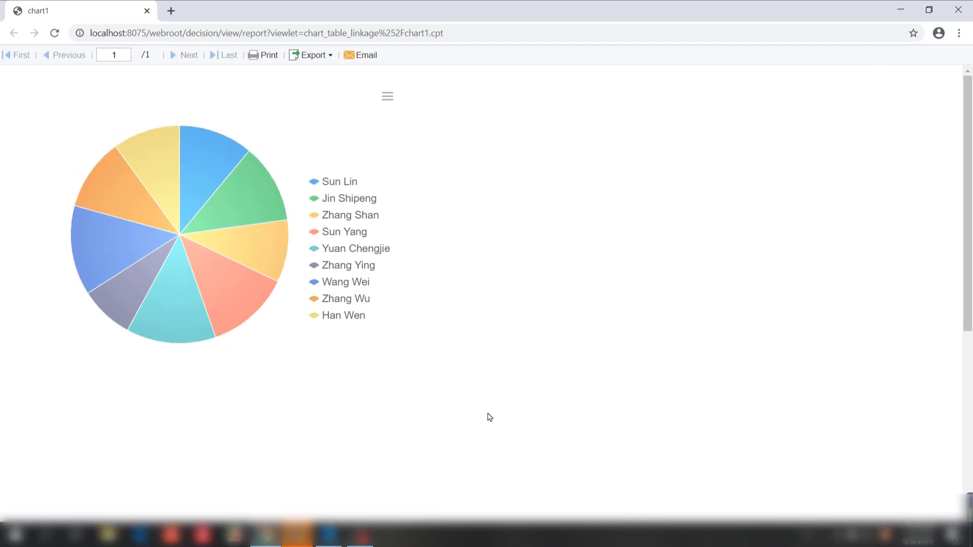
mouse_move(231, 292)
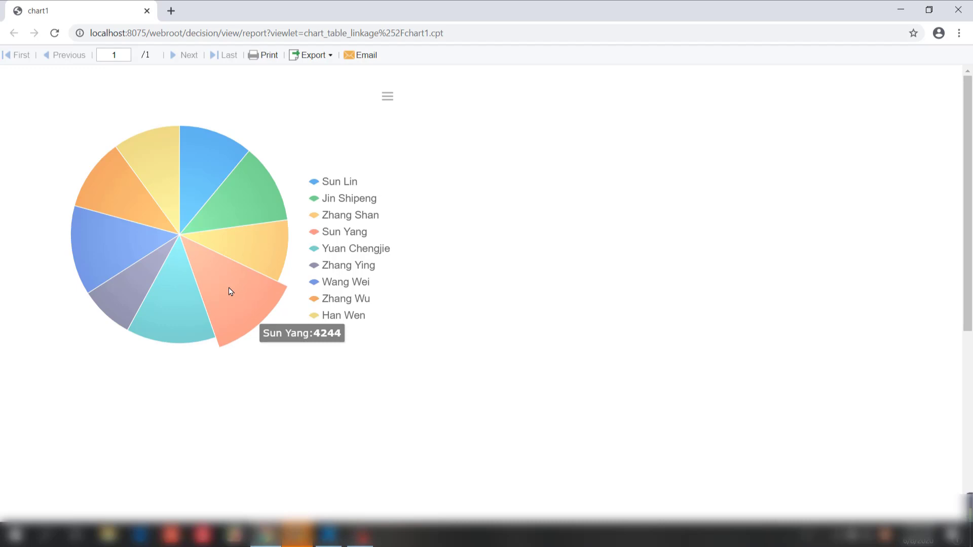
click(333, 541)
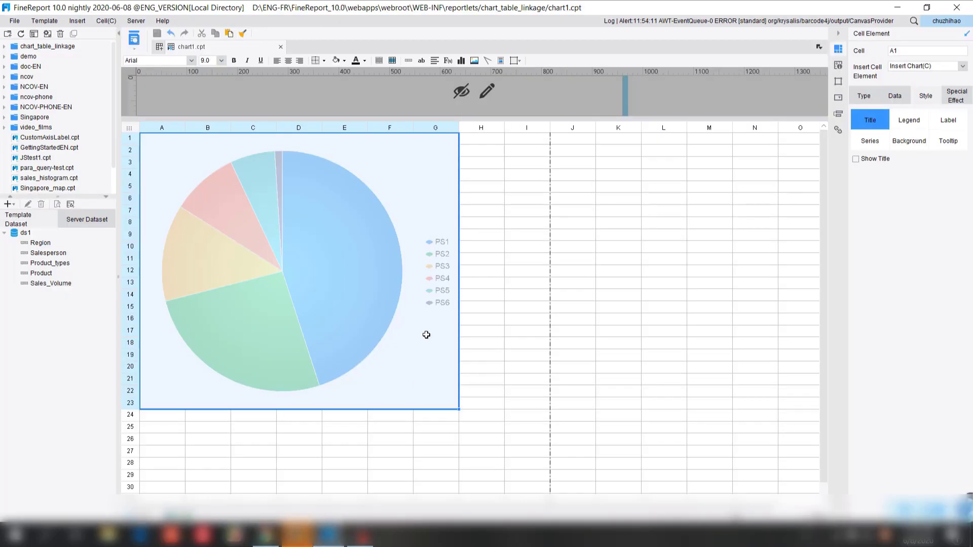
- Create a new workbook and start a DB Query dataset ds1 on FRDemoEN with SELECT * FROM Sales_Volume
click(133, 50)
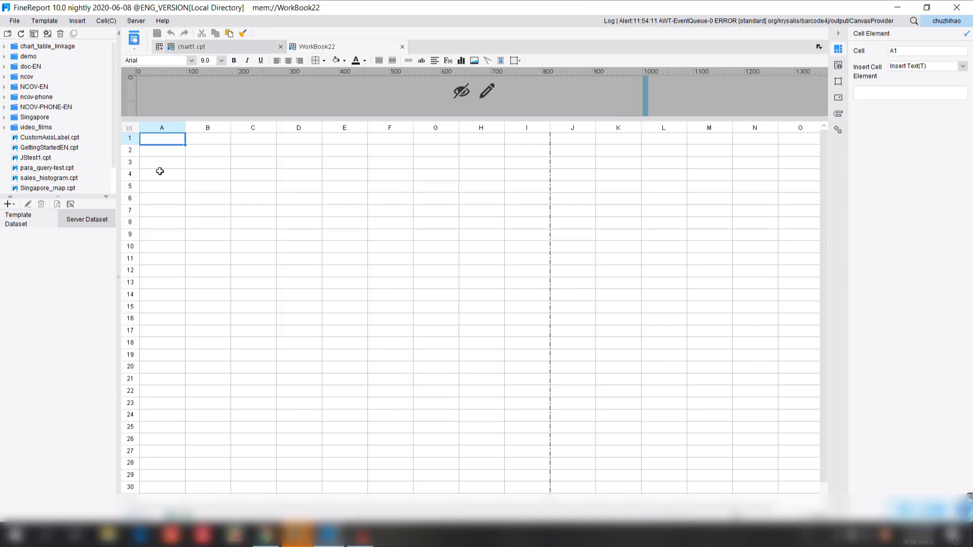
click(8, 204)
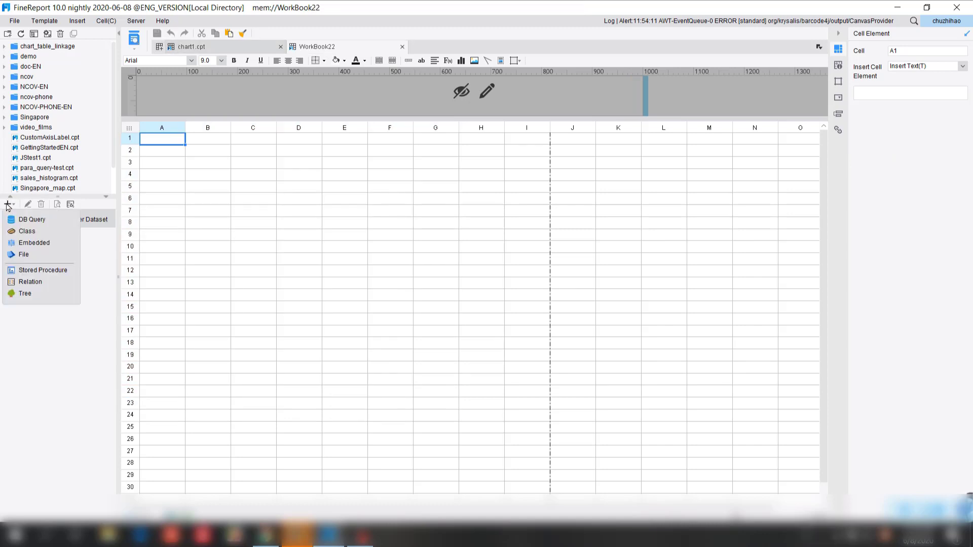
click(39, 221)
click(322, 394)
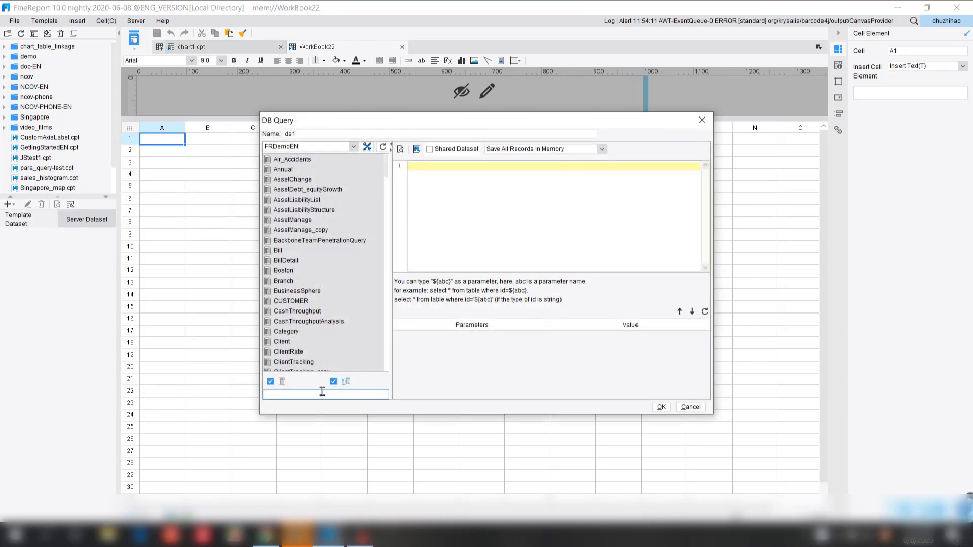
text(sale)
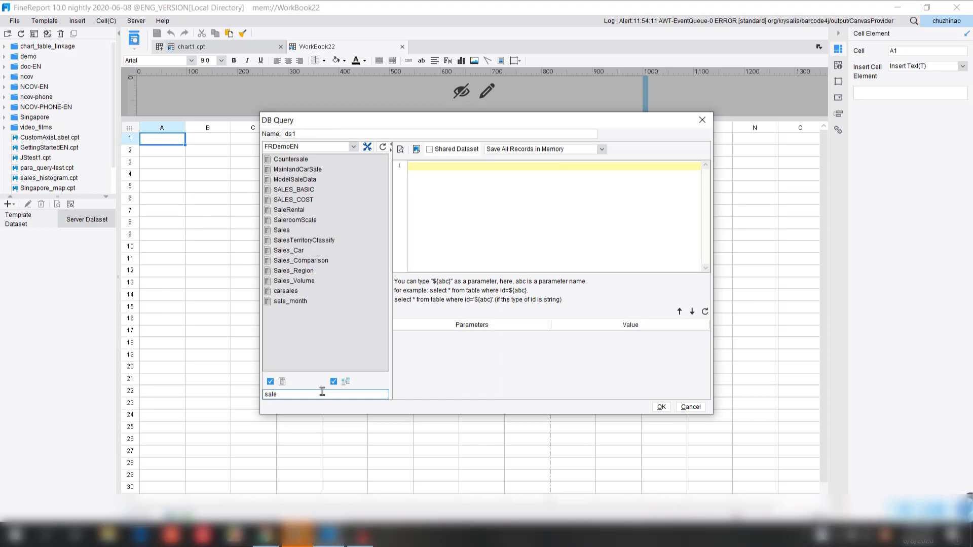
drag(304, 281, 465, 212)
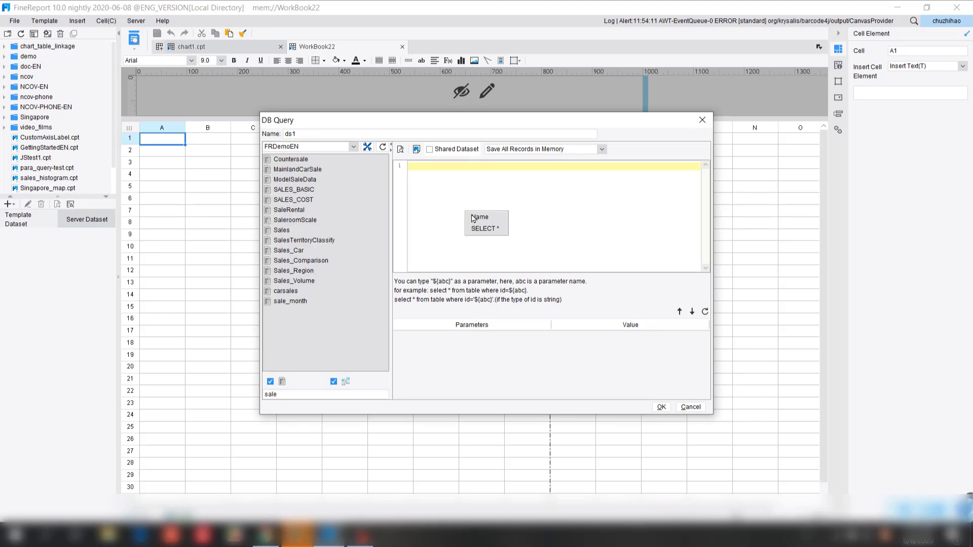
click(490, 229)
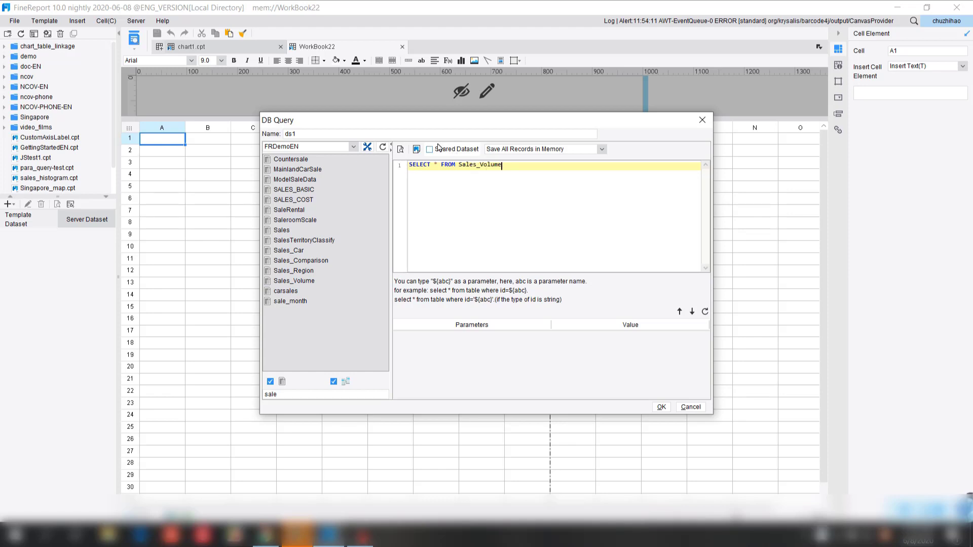
- Preview the Sales_Volume query data, fit the Salesperson column to its contents, and close the preview
click(401, 149)
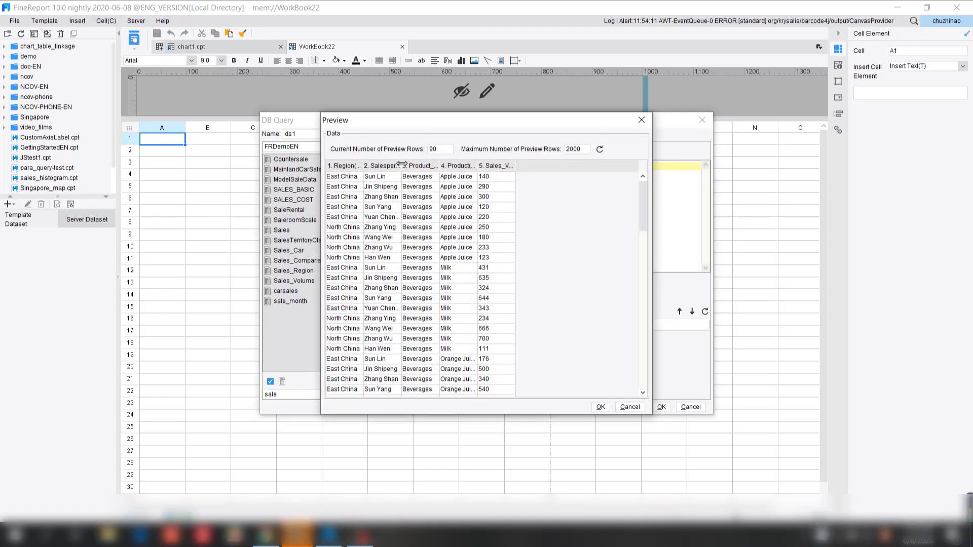
double_click(401, 165)
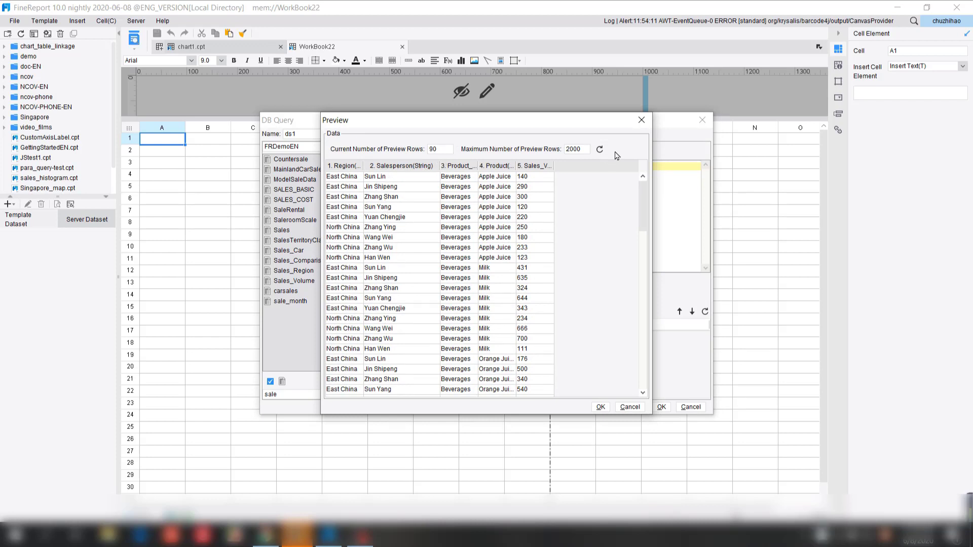
click(641, 119)
- Add the condition where Salesperson = '${sp}' on a second line of the ds1 query
key(Return)
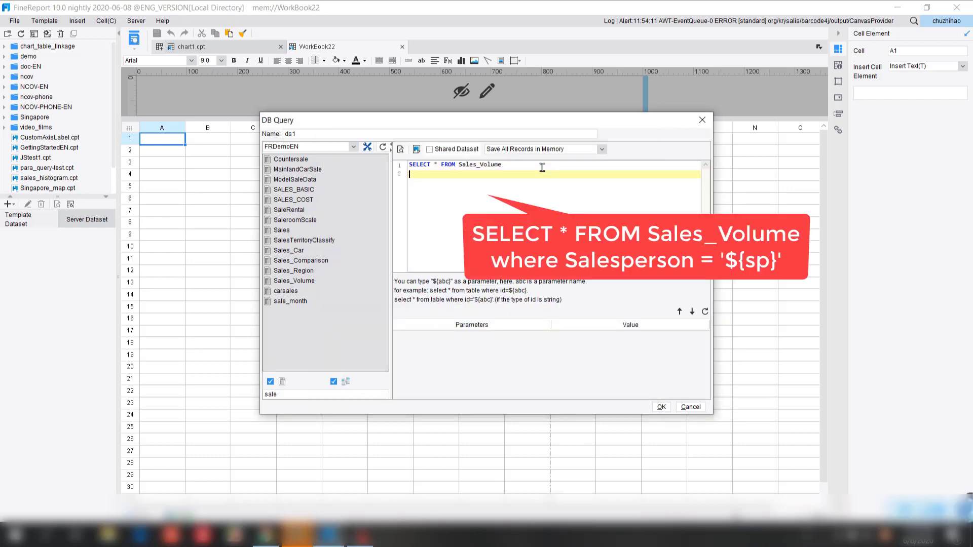
text(where S)
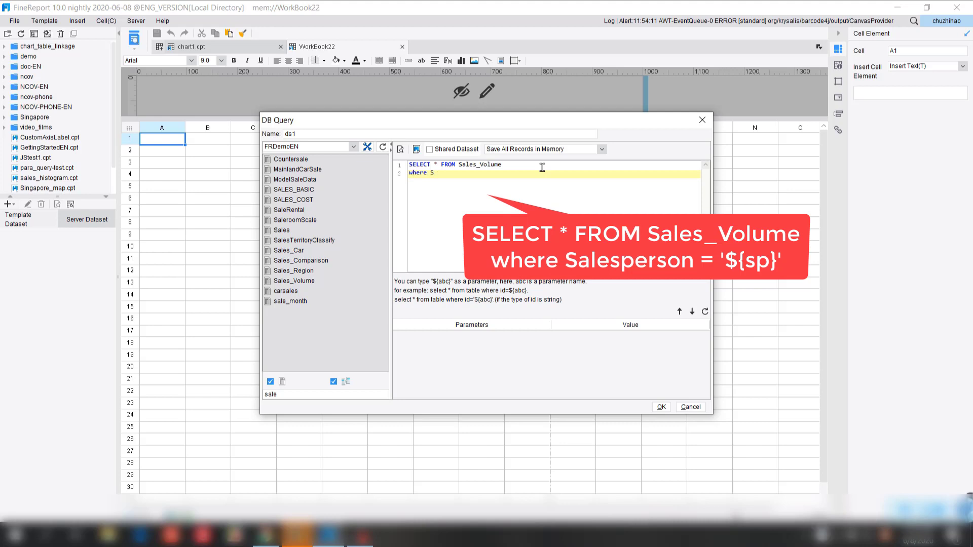
text(la)
key(BackSpace)
text(ale)
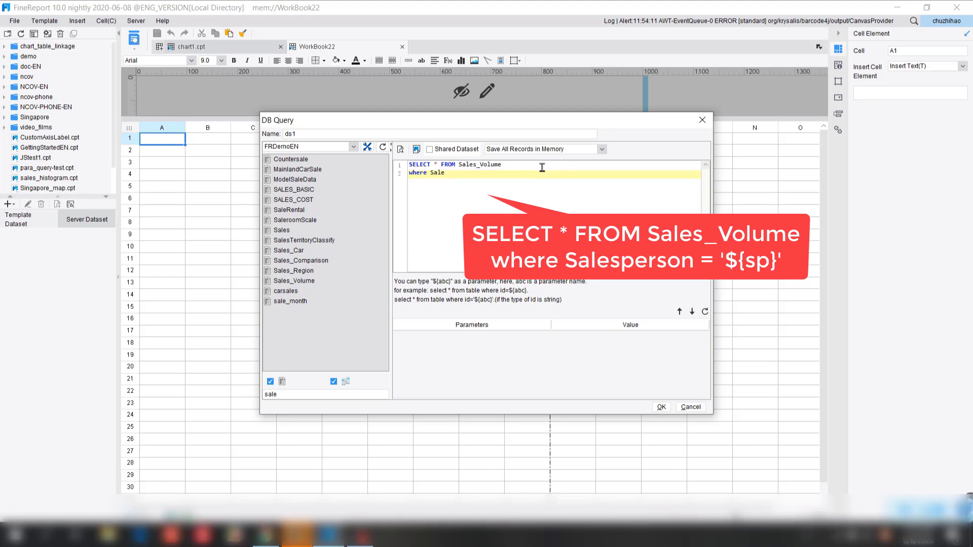
text(sperson = '')
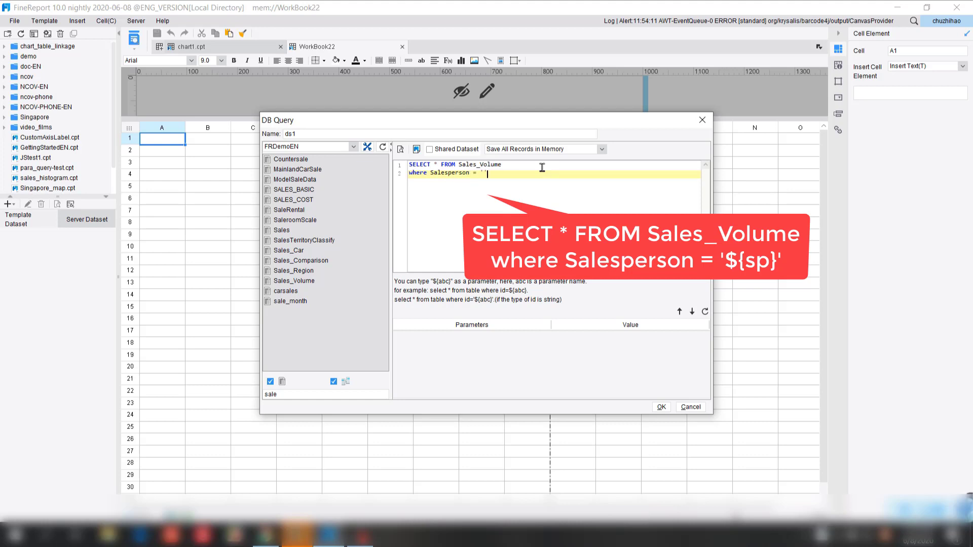
text(${})
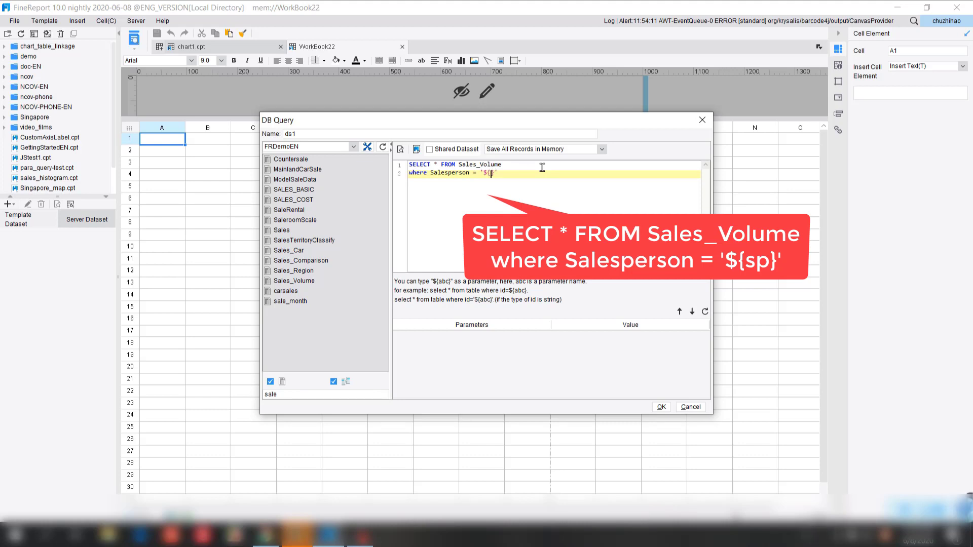
text(sp)
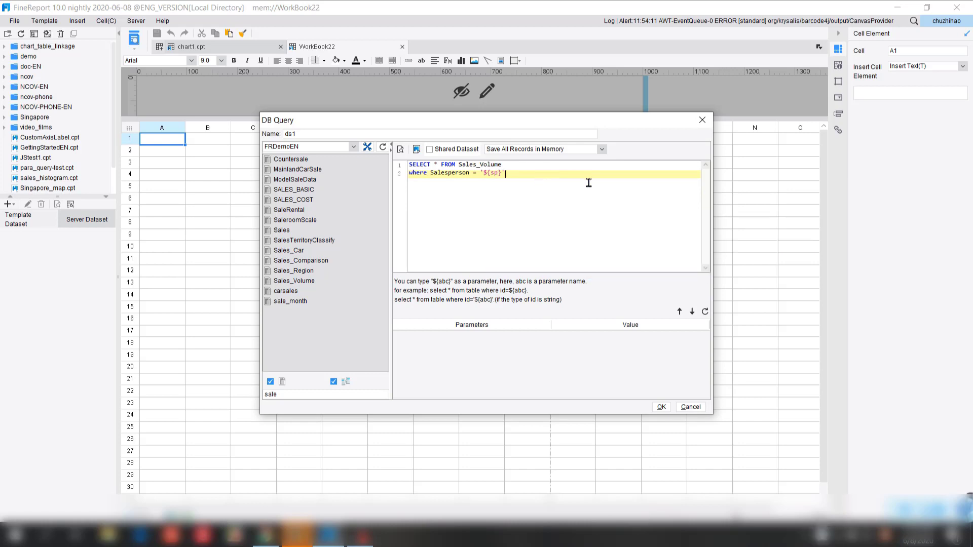
- Set the sp parameter's default value to a salesperson's full name, and preview the filtered query data before accepting ds1
click(705, 311)
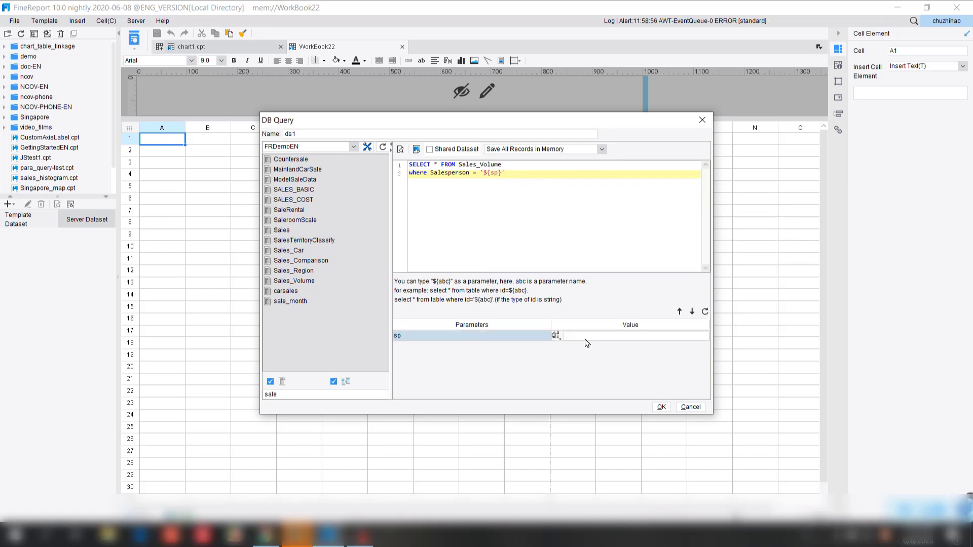
click(584, 336)
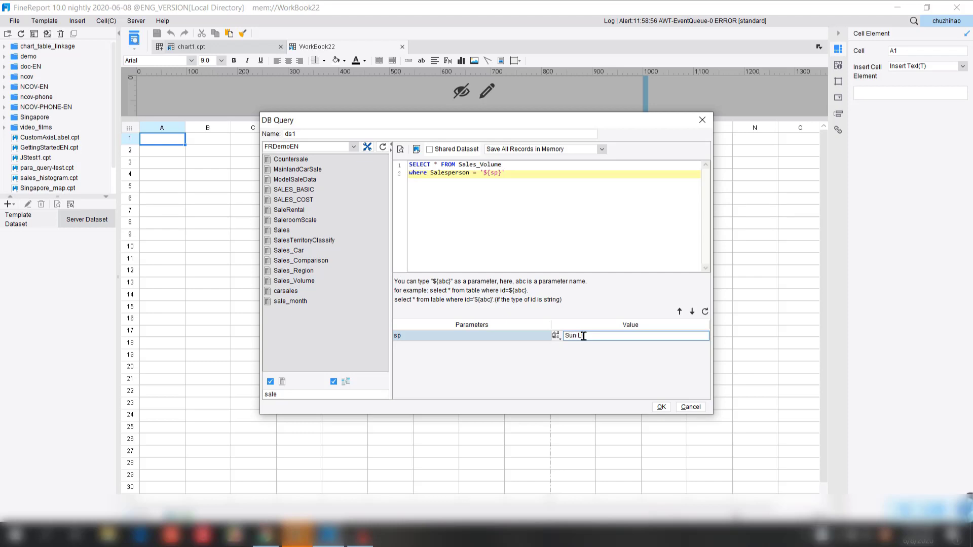
click(400, 149)
click(520, 300)
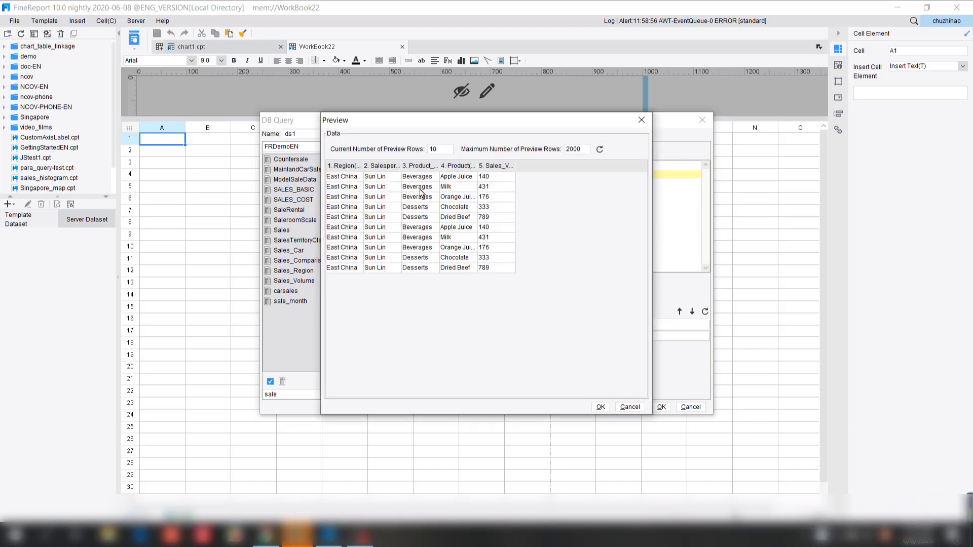
click(642, 120)
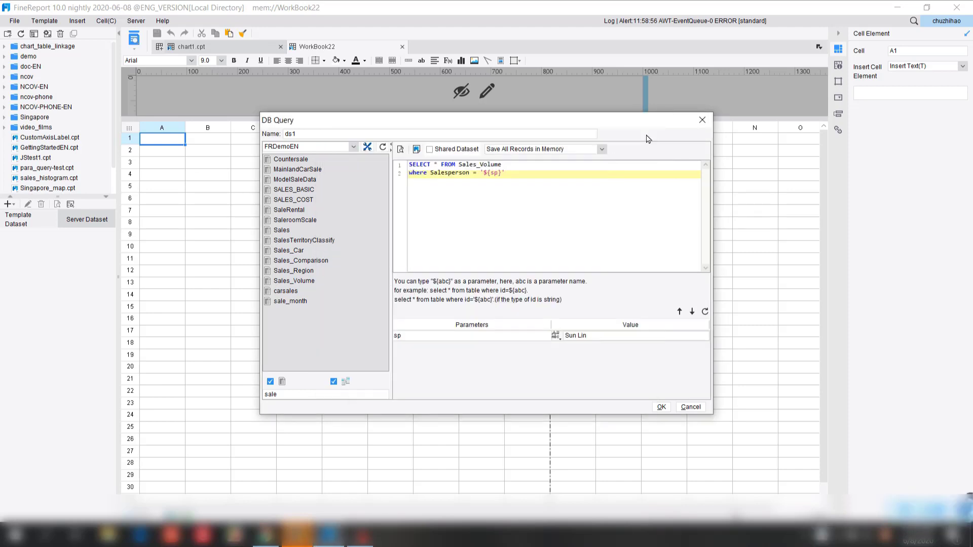
click(661, 408)
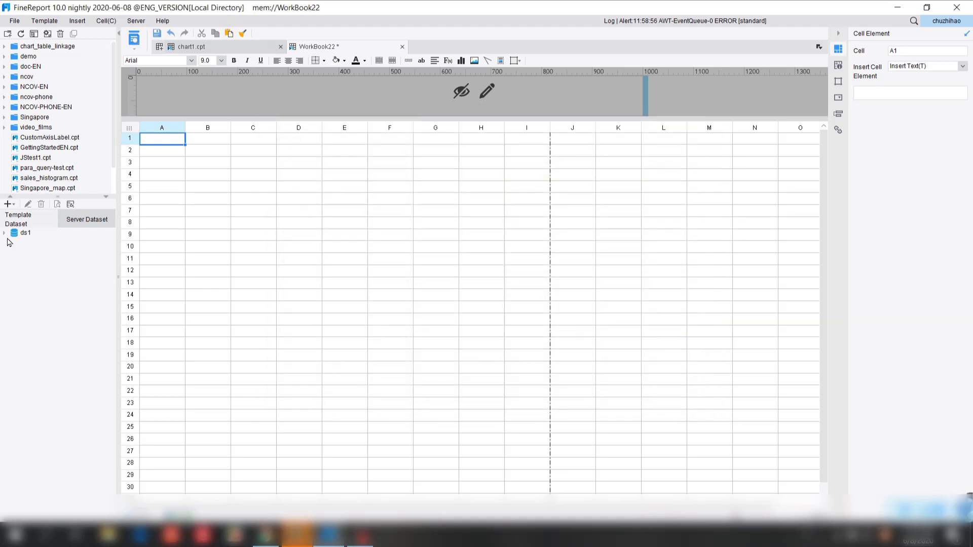
- Expand the ds1 fields and enter the headers REGION in A1 and SALESPERSON in B1
click(5, 233)
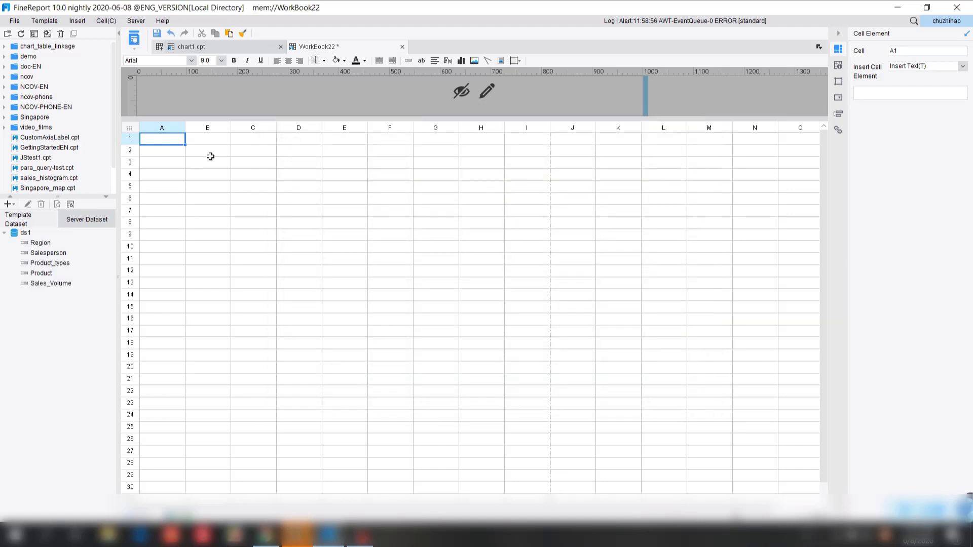
double_click(174, 140)
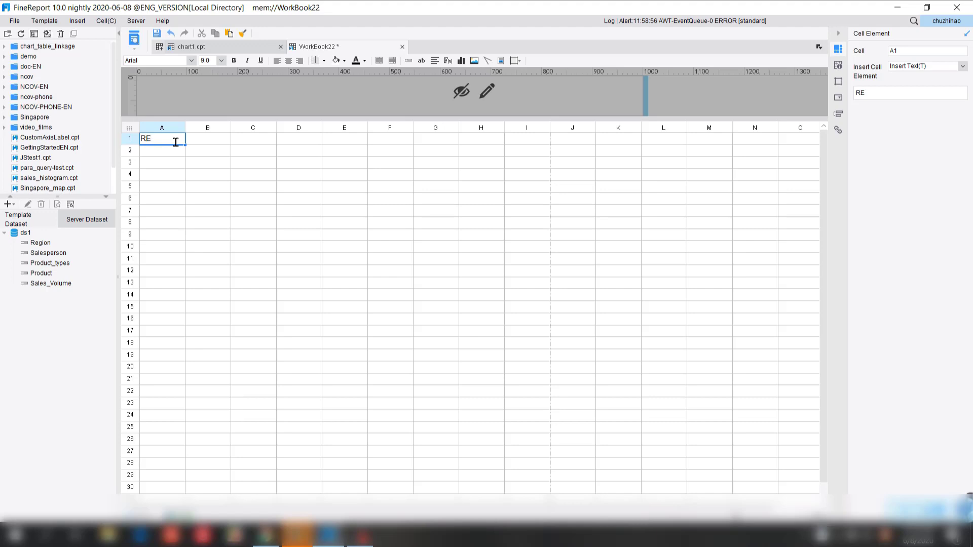
click(214, 141)
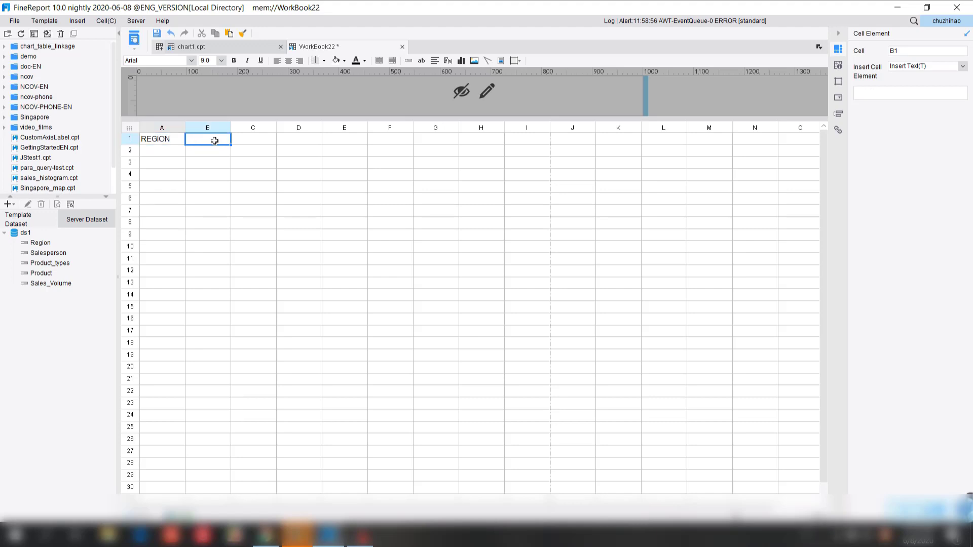
text(SAL)
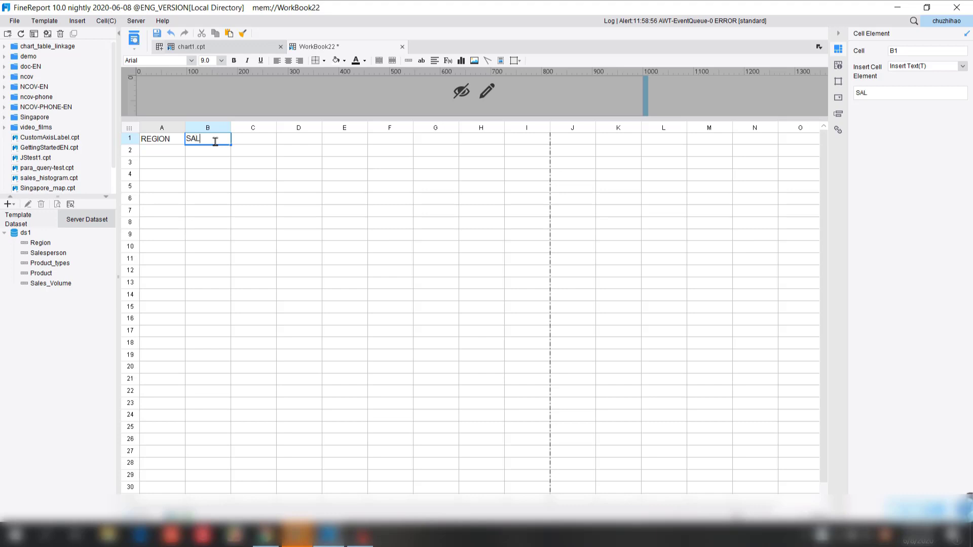
text(_)
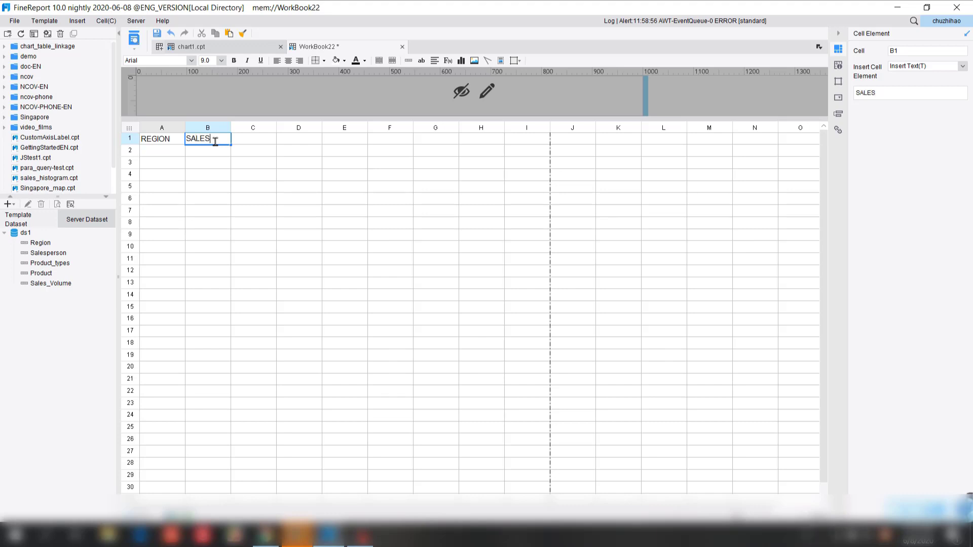
key(BackSpace)
text(PERSON)
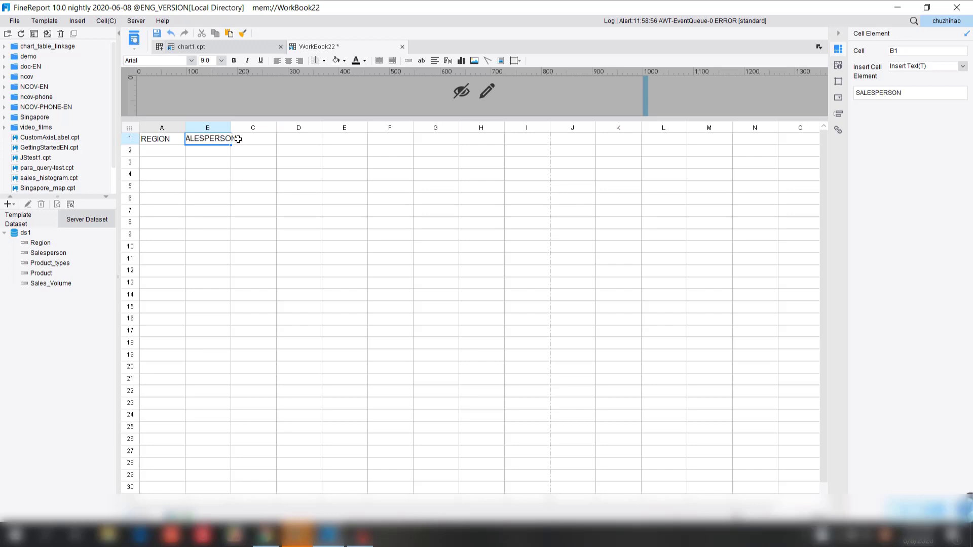
- Complete the header row with PRODUCT_TYPE in C1, PRODUCT in D1 and SALES_VOLUME in E1
click(267, 140)
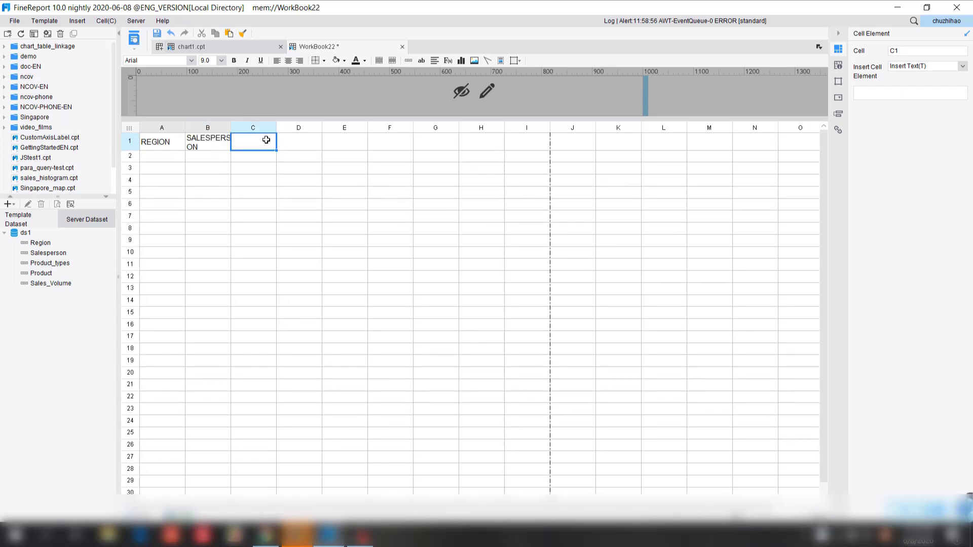
text(PRODUCT)
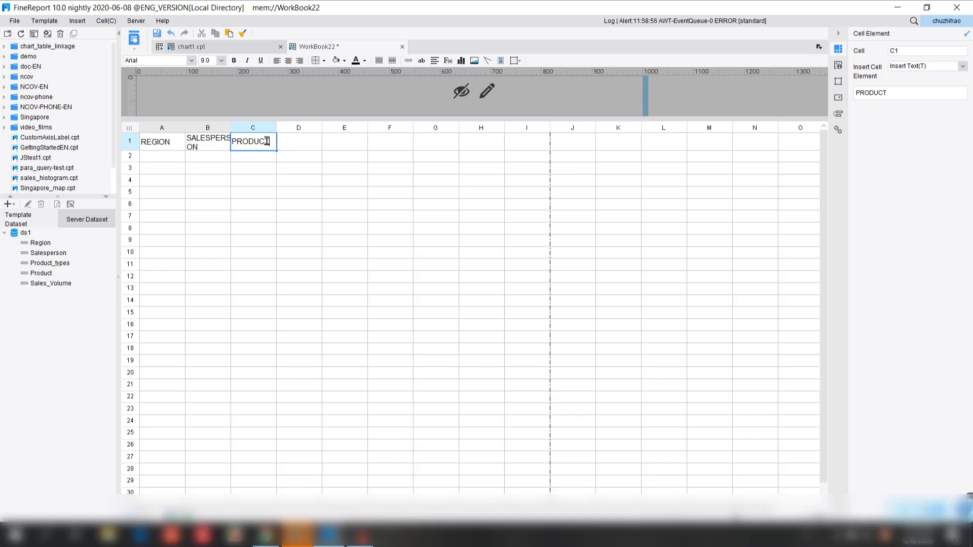
text(_TYPE)
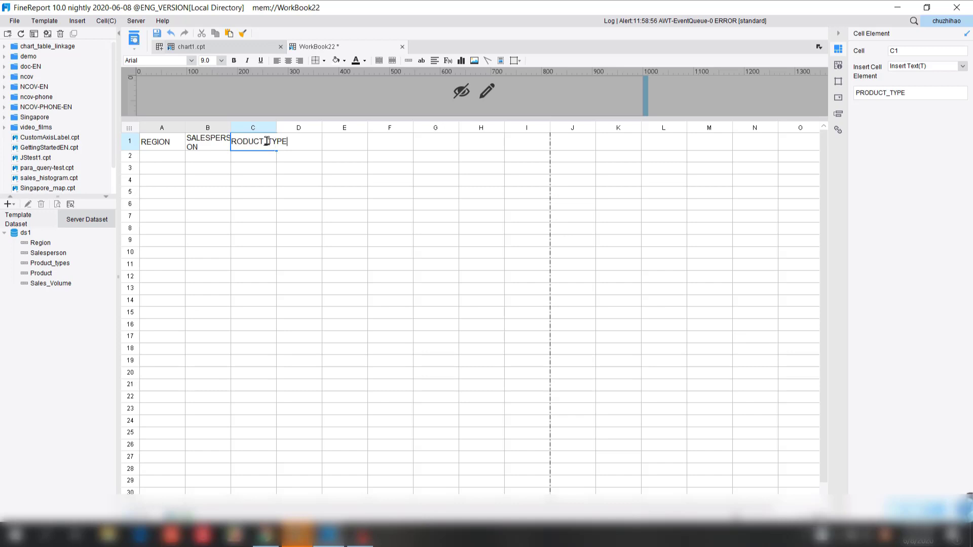
click(318, 141)
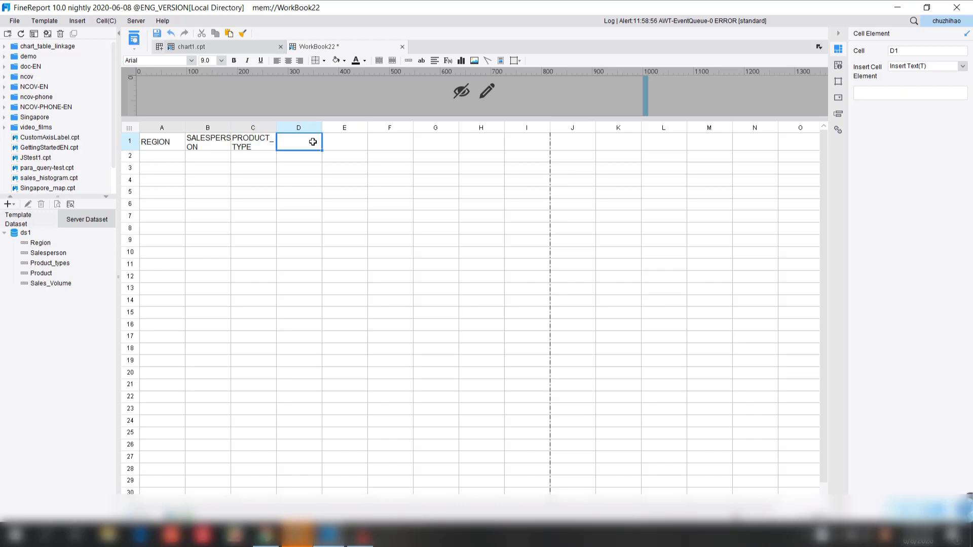
text(PRODUC)
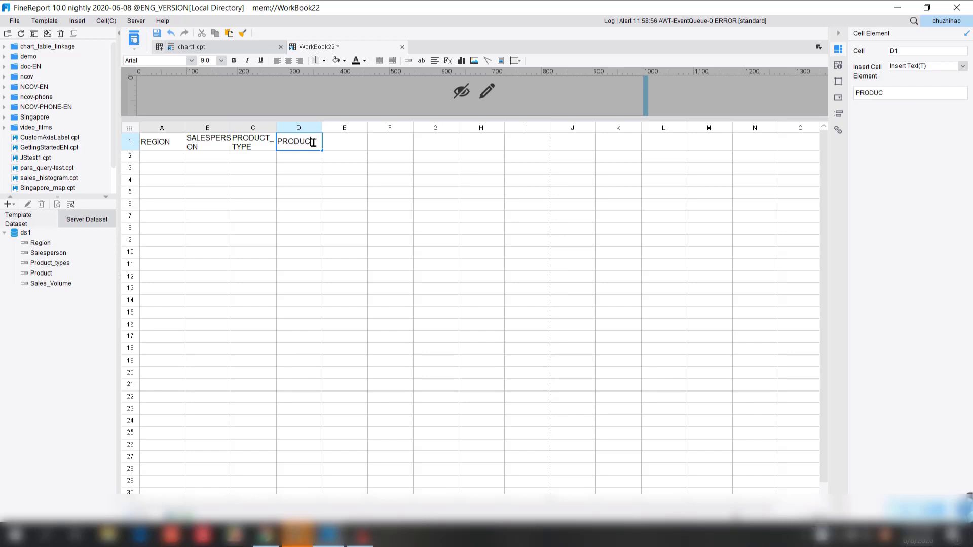
text(T)
click(343, 145)
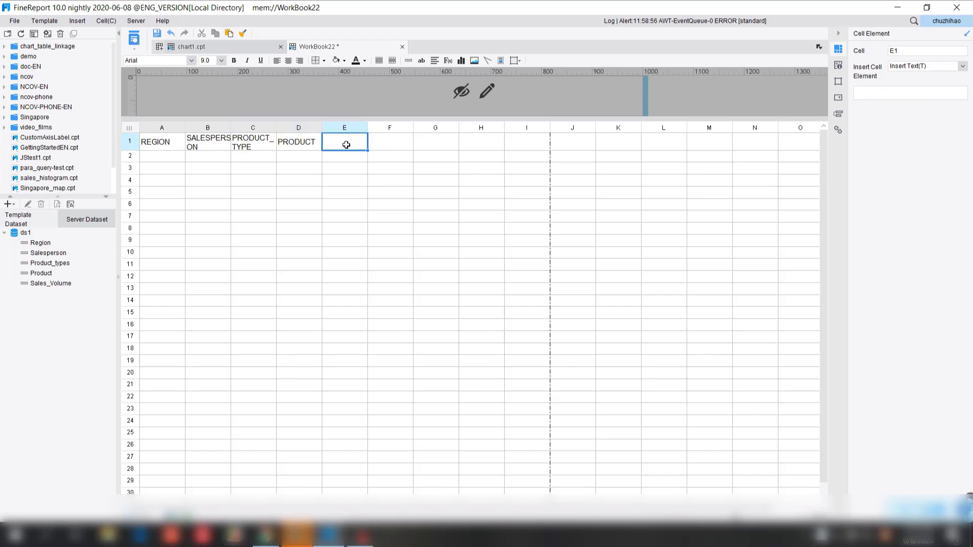
text(SAL)
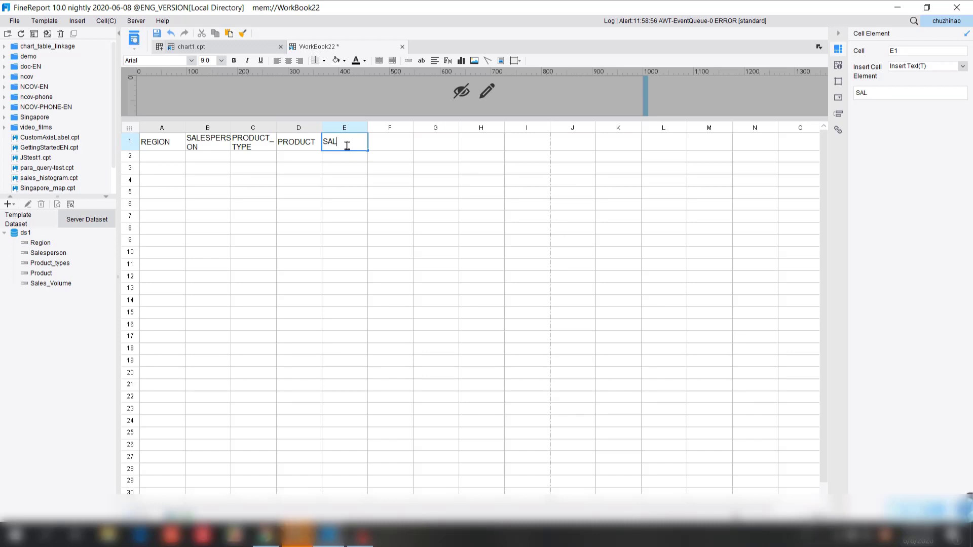
text(ES)
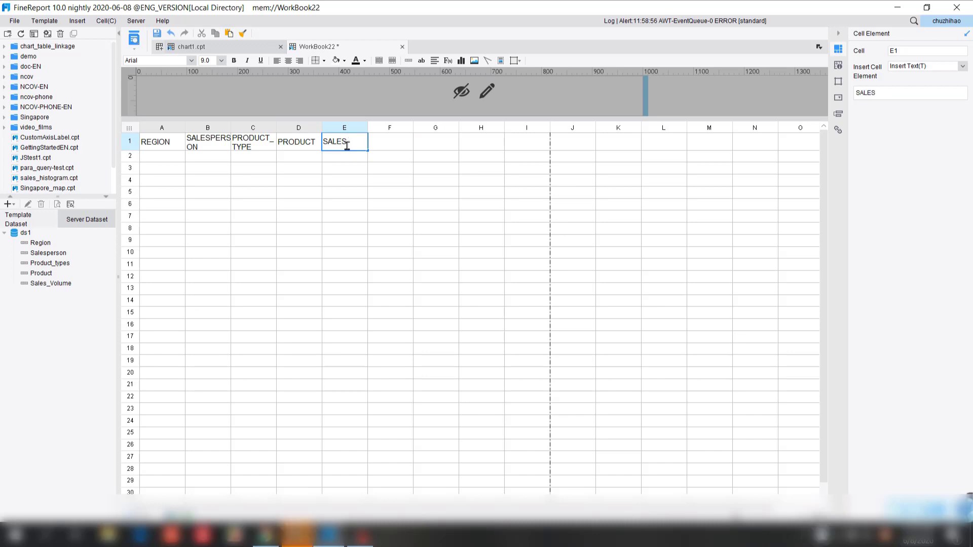
text(_VOLUME)
click(392, 160)
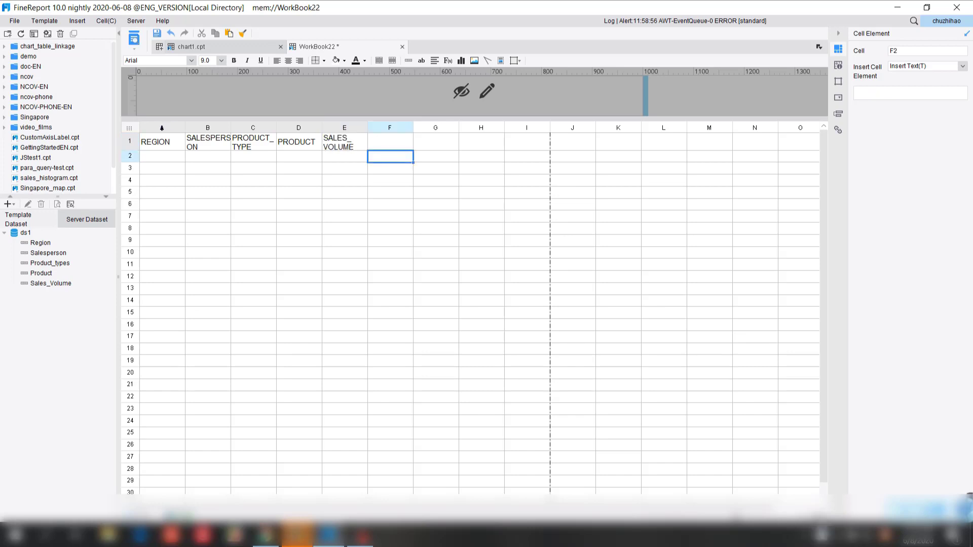
- Set the width of columns A to E to 27 mm
drag(162, 141, 344, 142)
right_click(289, 134)
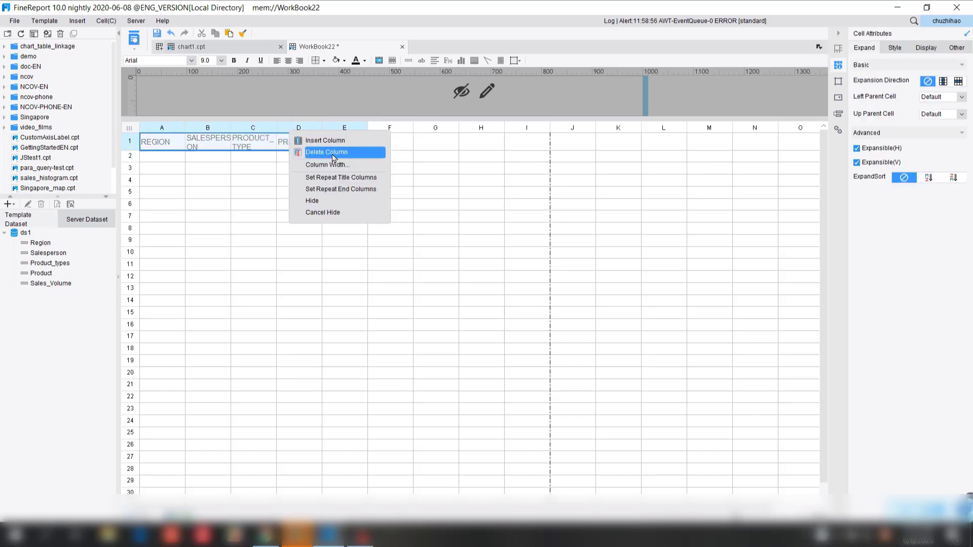
click(329, 165)
text(2)
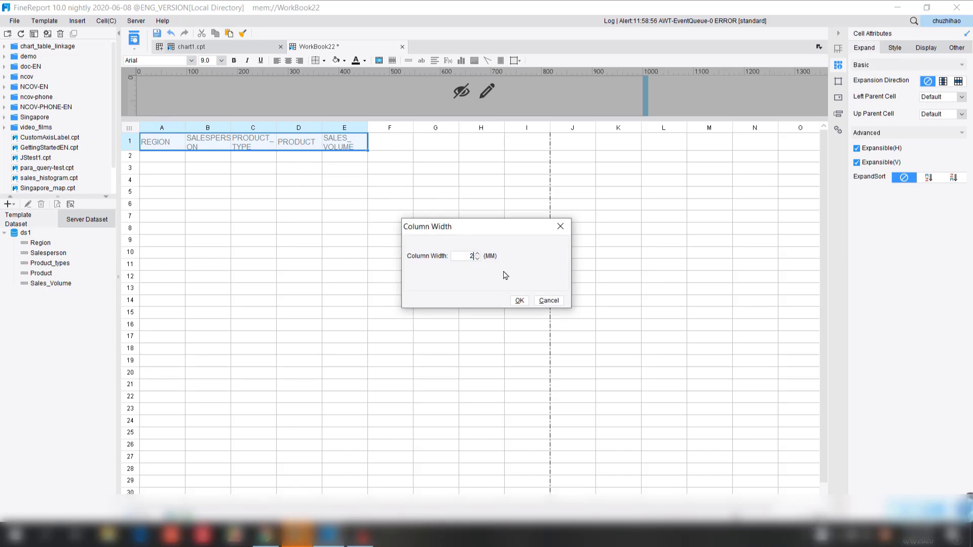
text(7)
key(Return)
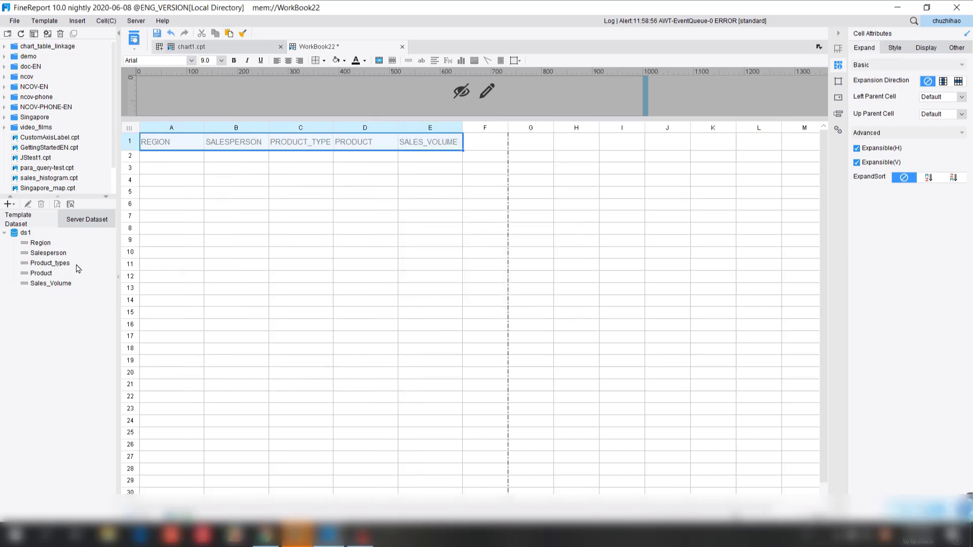
- Place all five ds1 fields, Region through Sales_Volume, into cells A2 to E2 beneath their matching headers
click(49, 245)
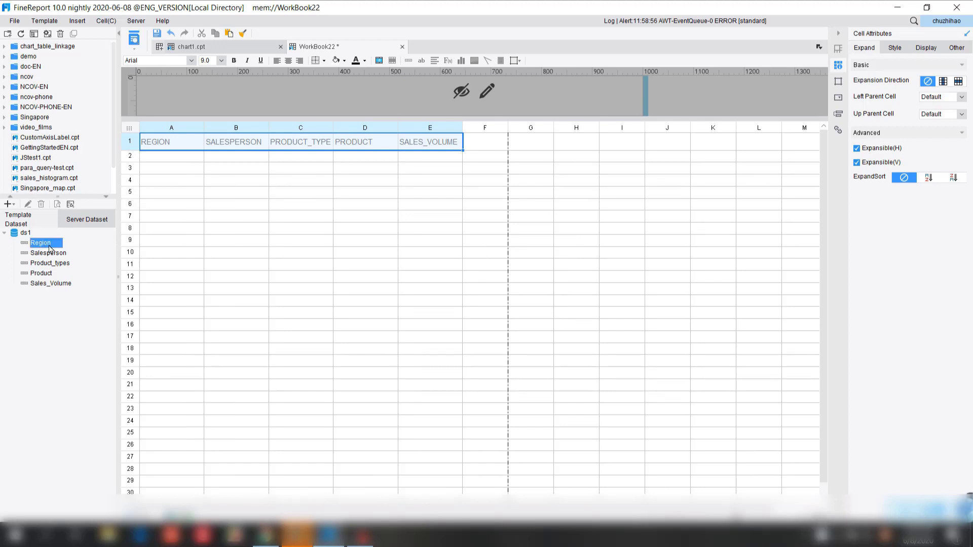
shift+click(51, 285)
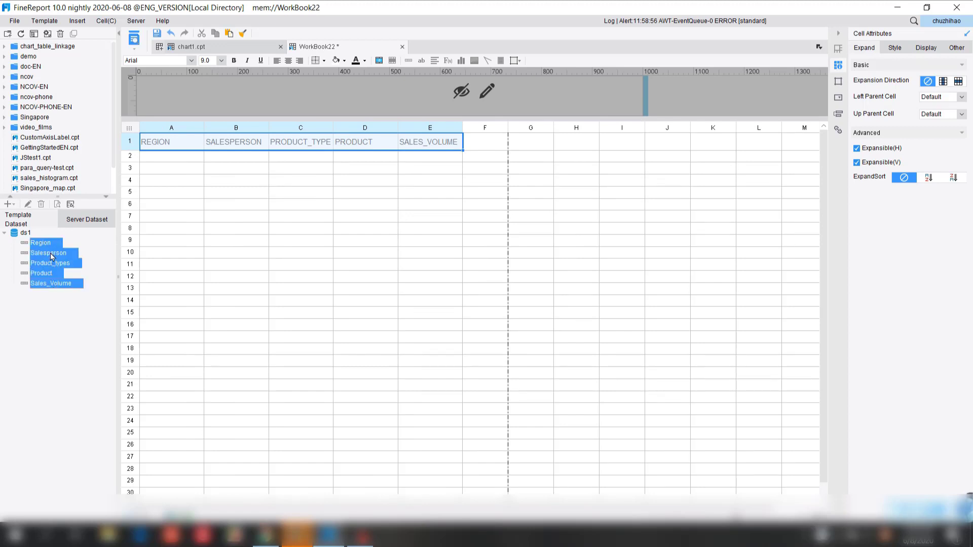
drag(53, 257, 407, 135)
click(199, 163)
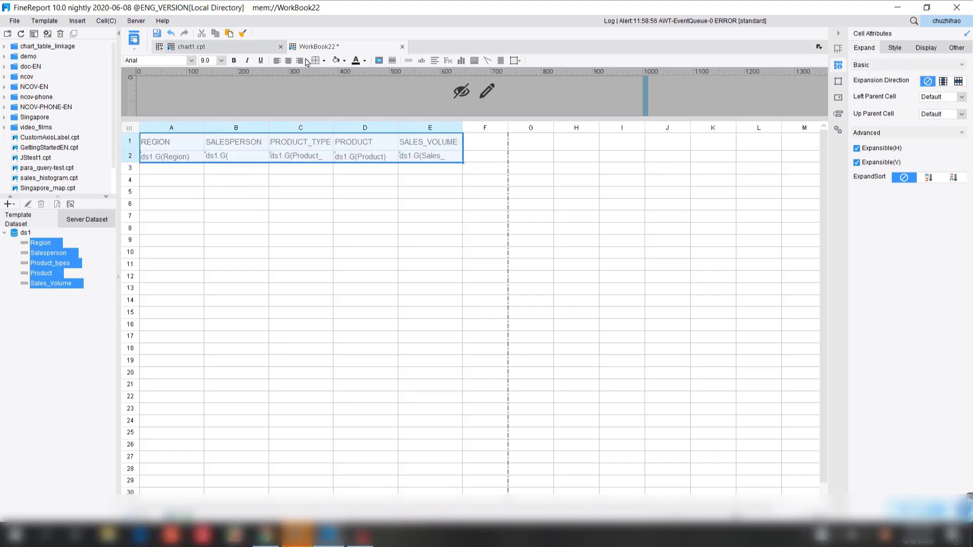
- Apply inner and outer borders to the table in A1:E2 and centre its contents horizontally
click(323, 61)
click(330, 94)
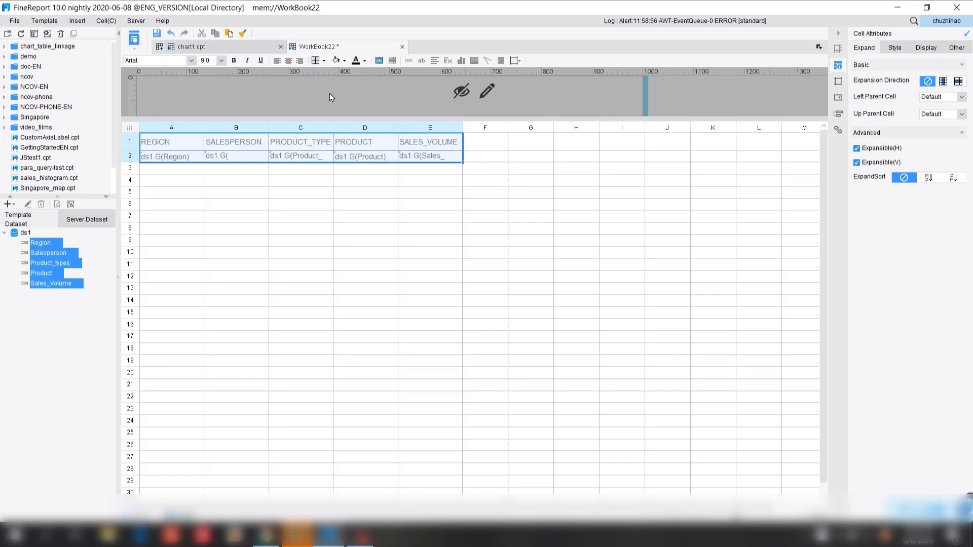
click(288, 61)
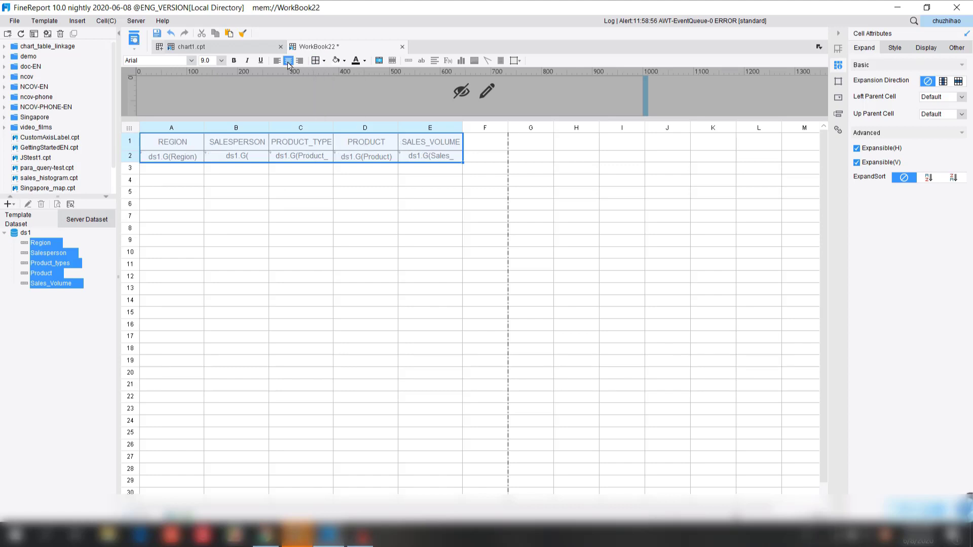
- Save the workbook as table1.cpt in the chart_table_linkage folder
click(157, 34)
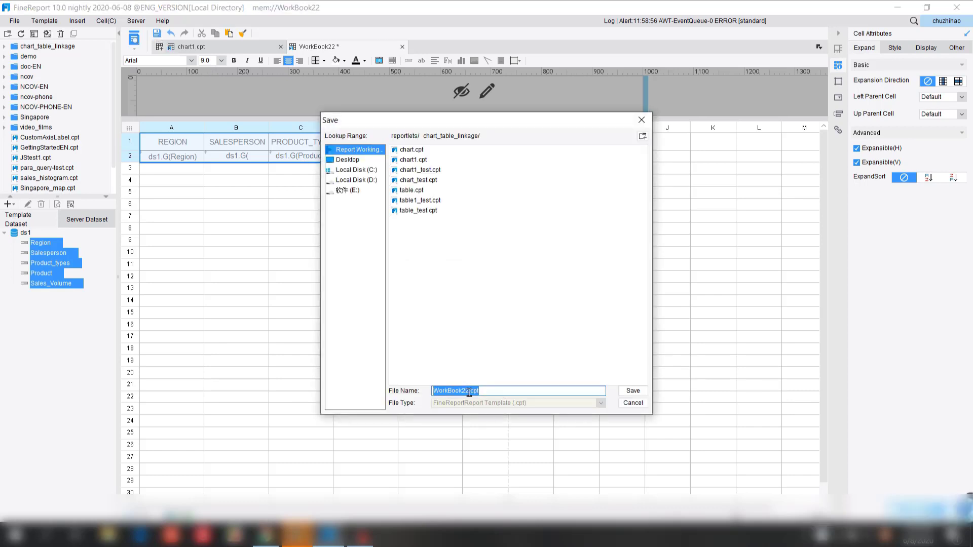
click(469, 391)
key(BackSpace)
key(BackSpace)
key(BackSpace)
key(BackSpace)
key(BackSpace)
key(BackSpace)
key(BackSpace)
key(BackSpace)
key(BackSpace)
key(BackSpace)
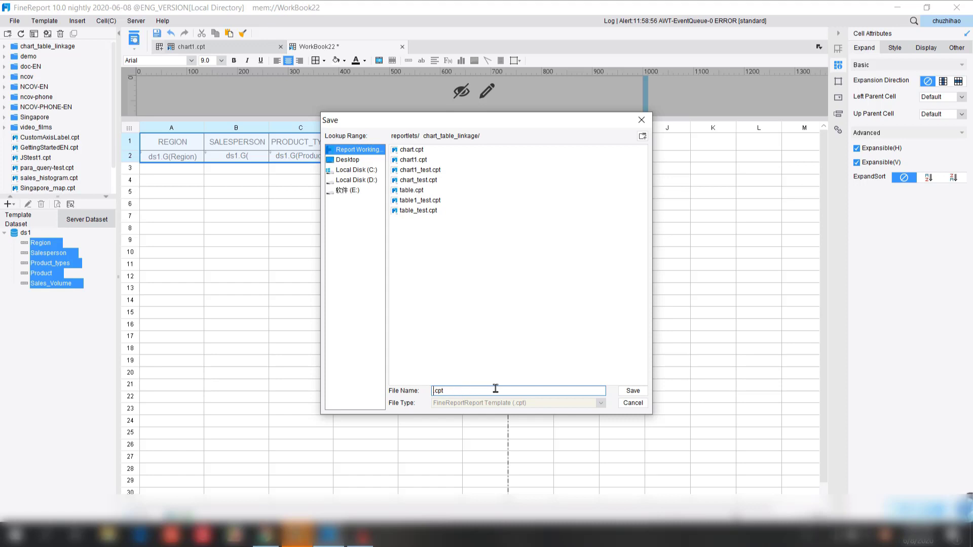
text(table)
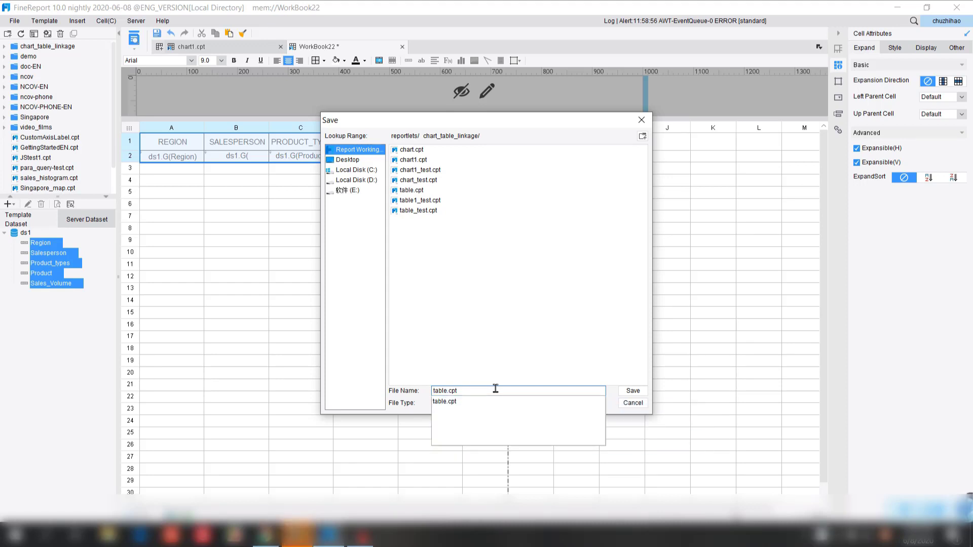
text(1)
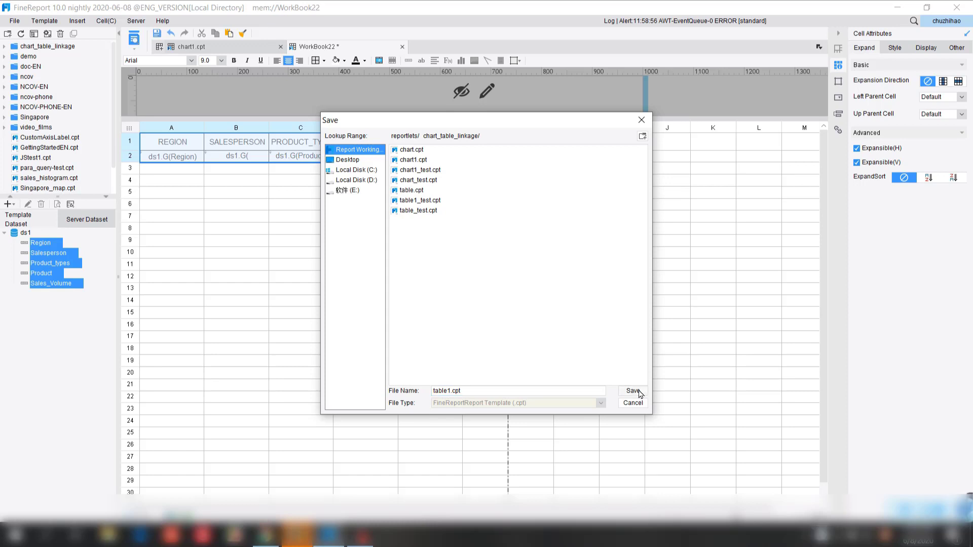
click(632, 392)
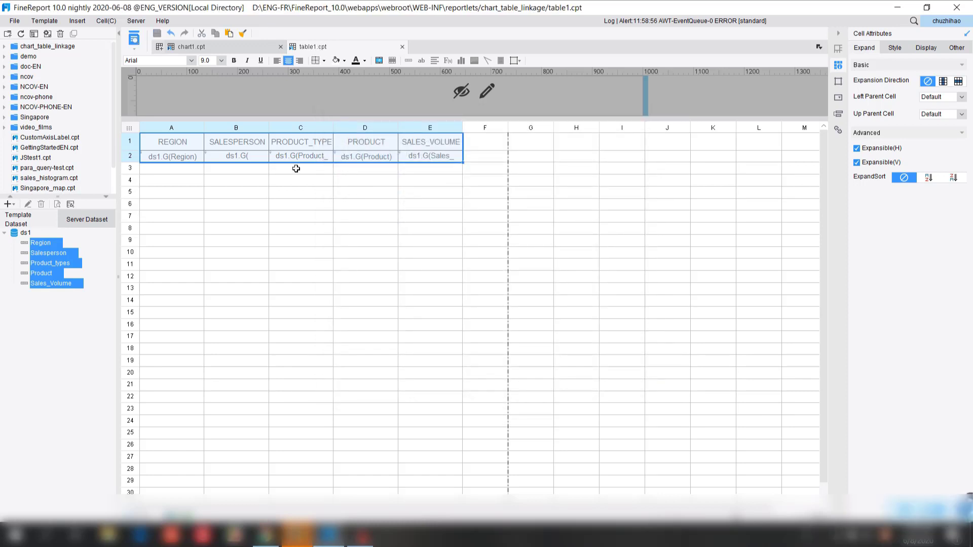
- Open table1 in Pagination Preview in the browser to check the filtered detail table
click(135, 51)
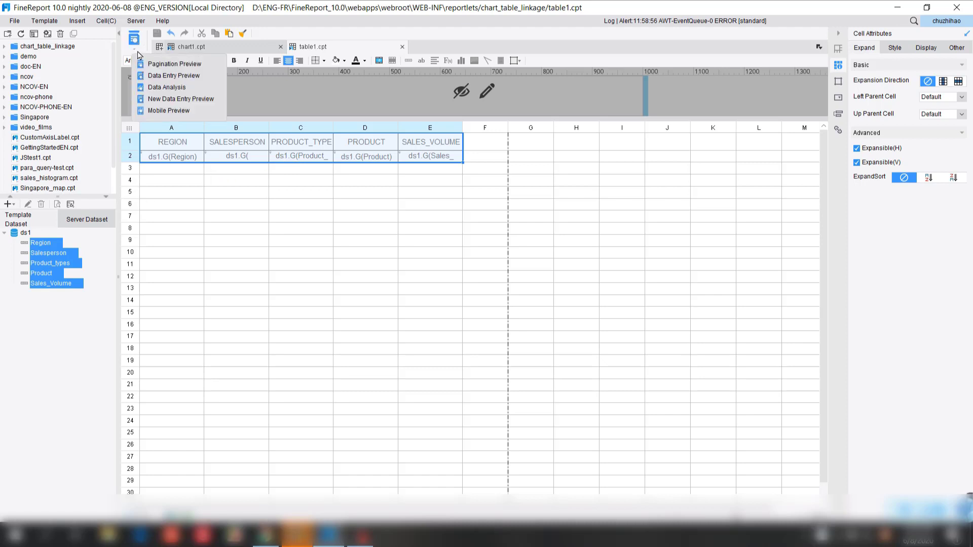
click(153, 62)
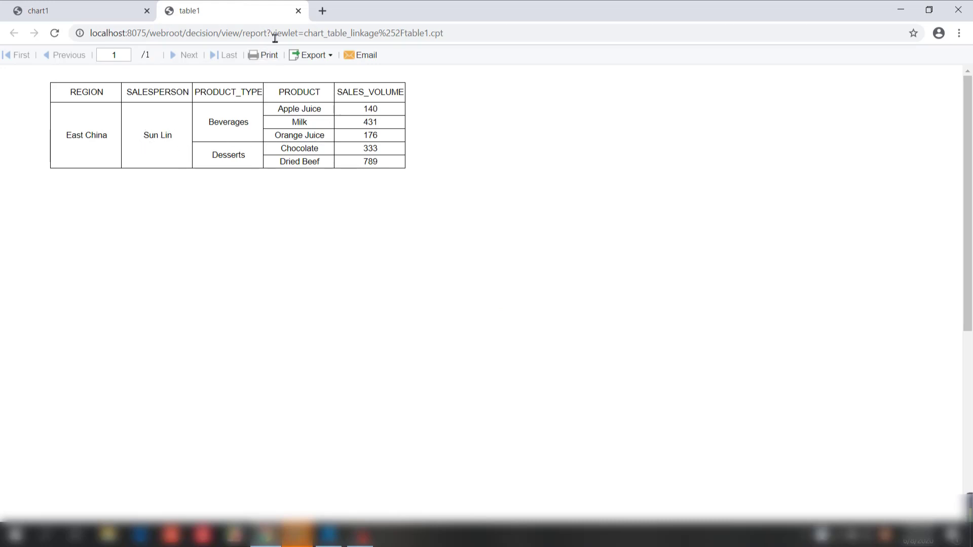
- Close the browser preview, return to chart1.cpt in FineReport and add a Web Report hyperlink to the pie chart
click(958, 9)
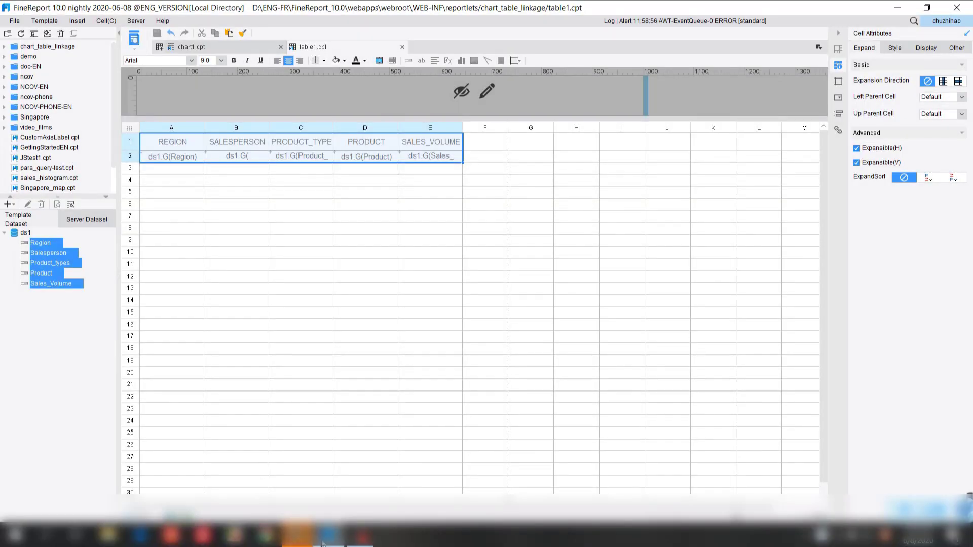
click(222, 49)
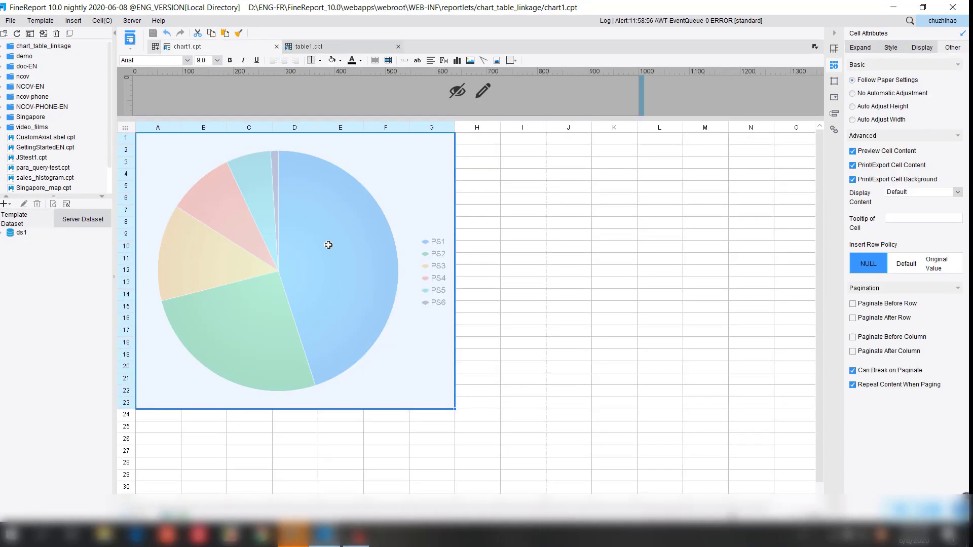
click(834, 50)
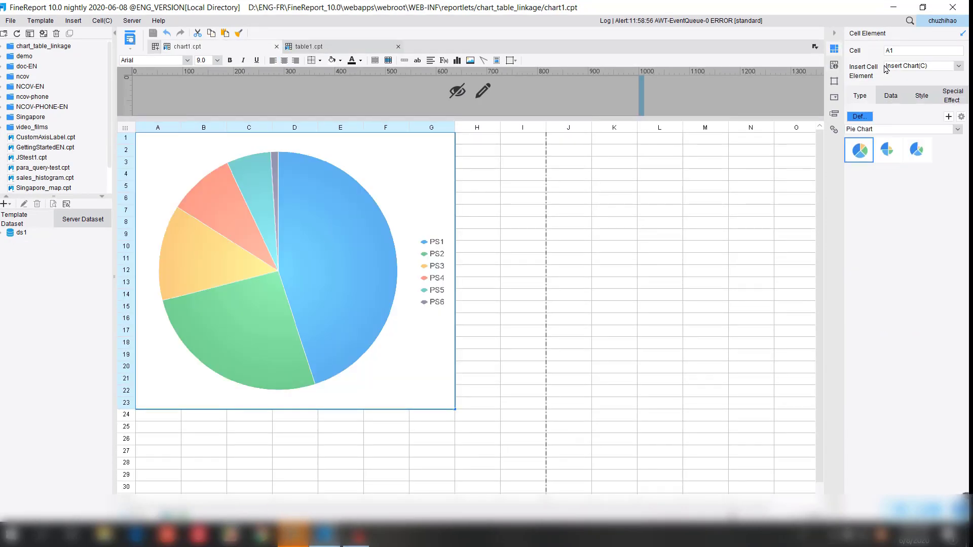
click(956, 98)
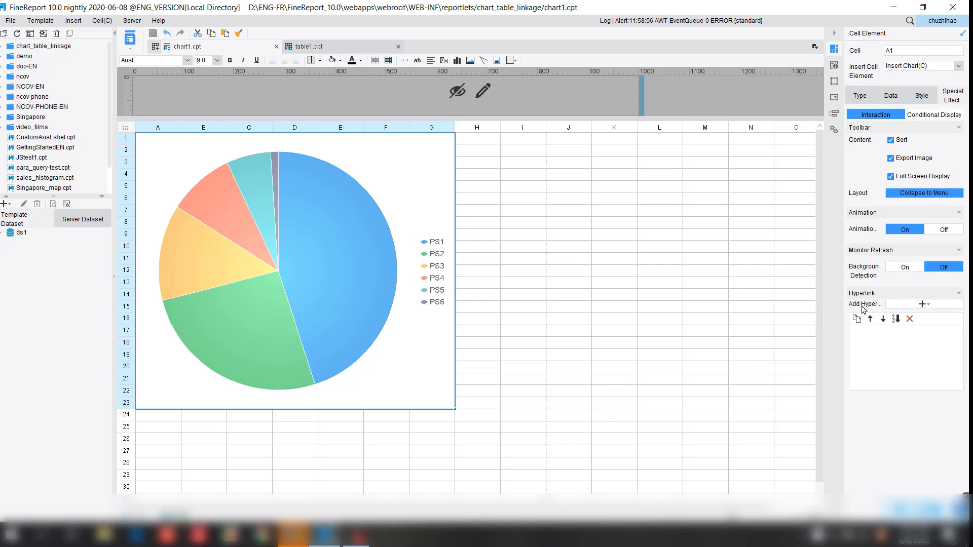
click(926, 304)
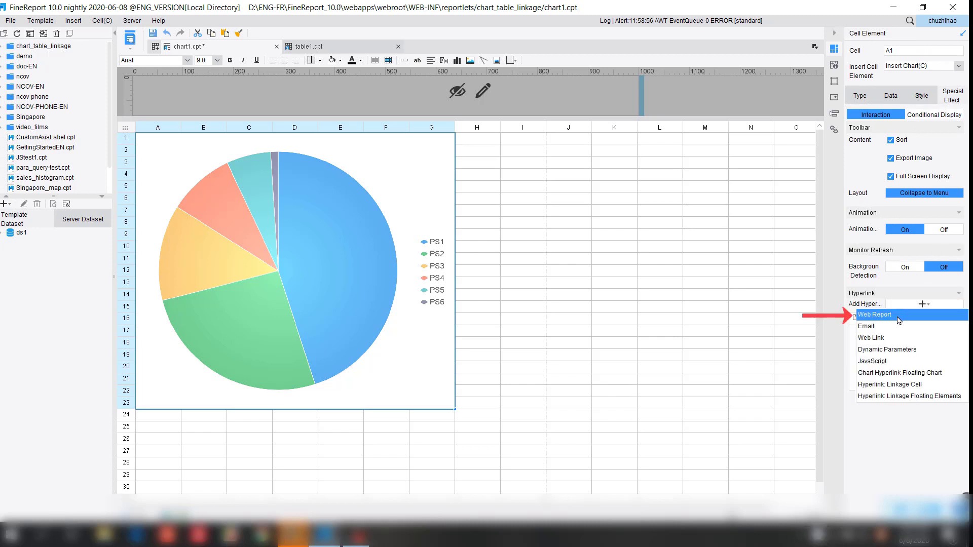
click(898, 319)
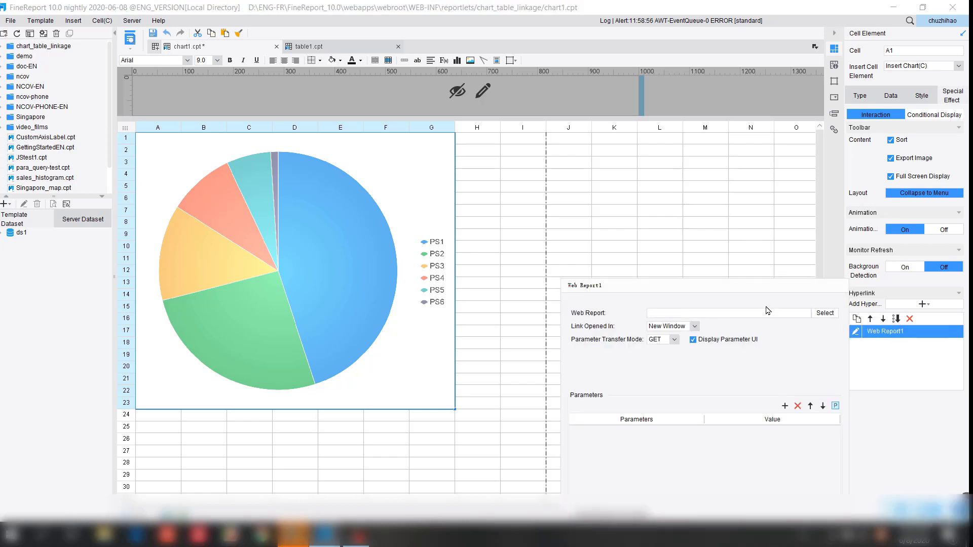
- Link the web report to table1.cpt in the chart_table_linkage folder and set it to open in a Dialogue Box
click(825, 313)
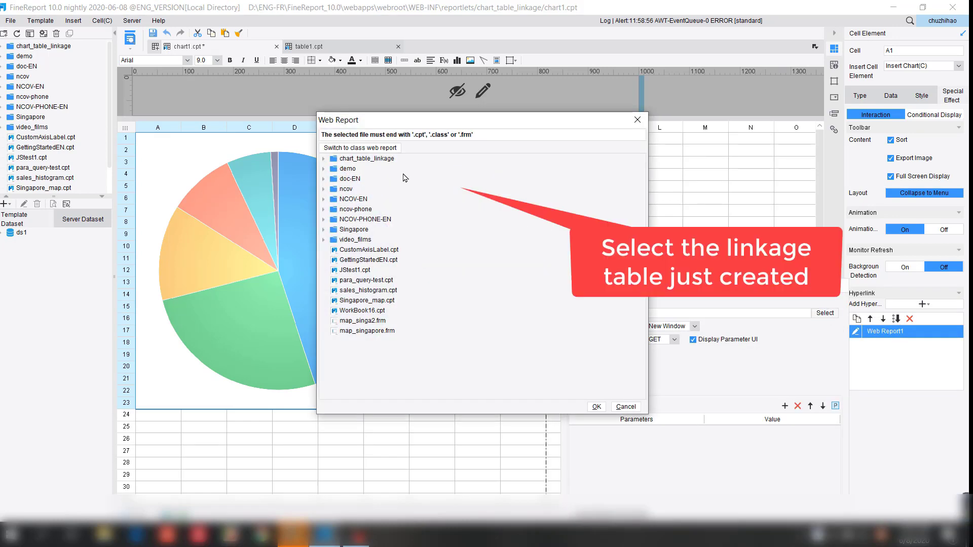
click(325, 160)
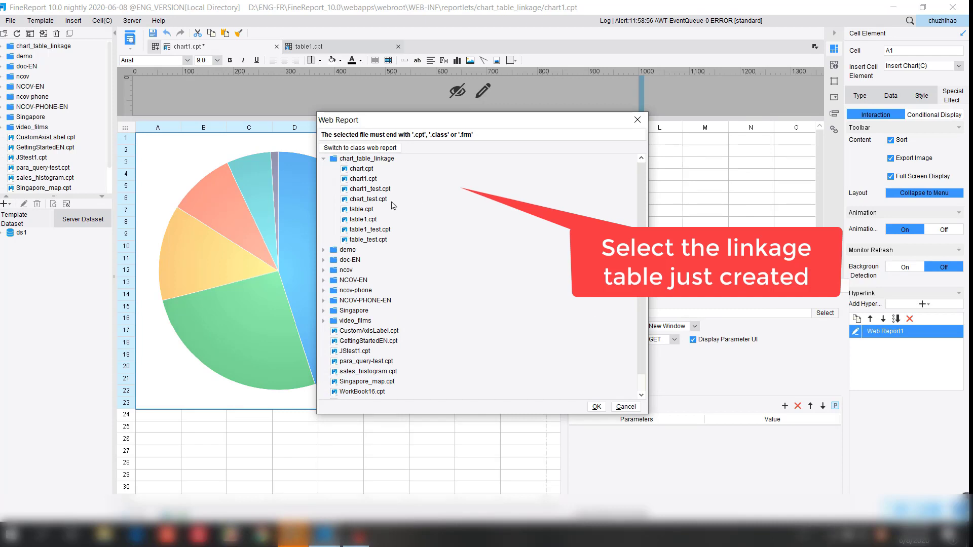
click(366, 220)
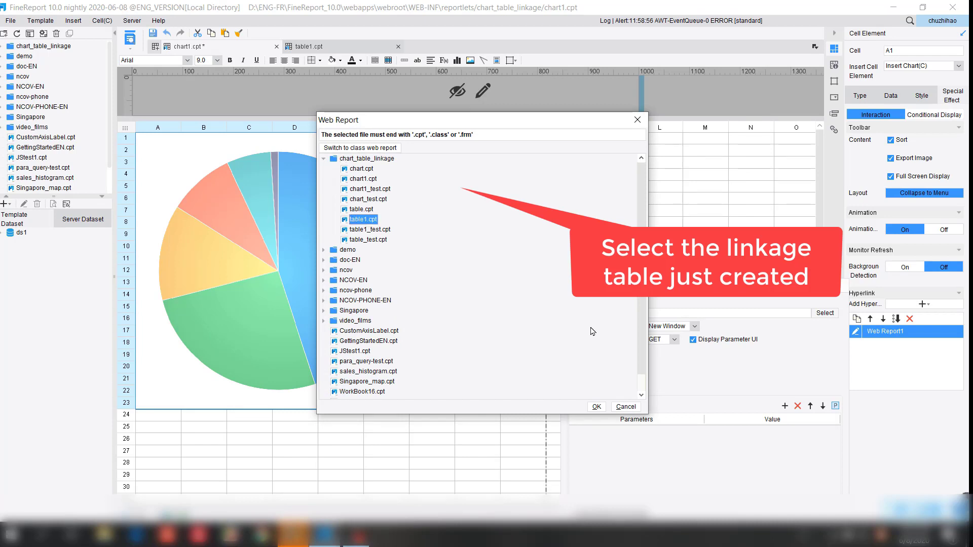
click(596, 407)
click(695, 327)
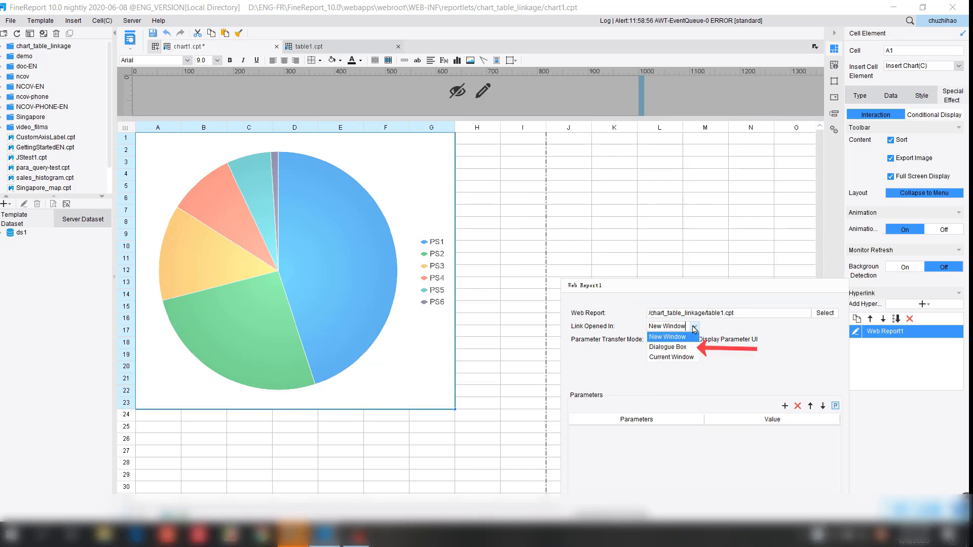
click(674, 348)
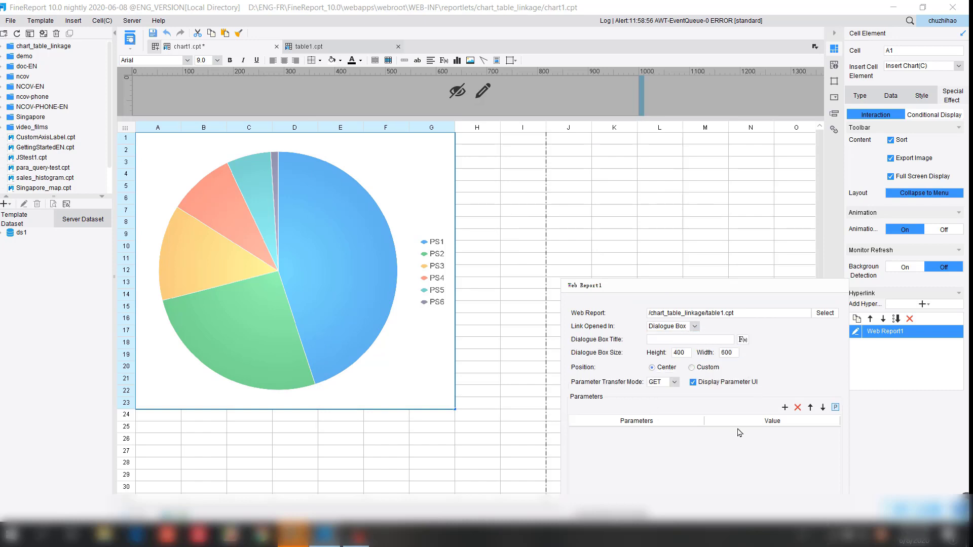
- Add a hyperlink parameter named sp with Series Name as its value and close the hyperlink settings
click(784, 408)
double_click(642, 432)
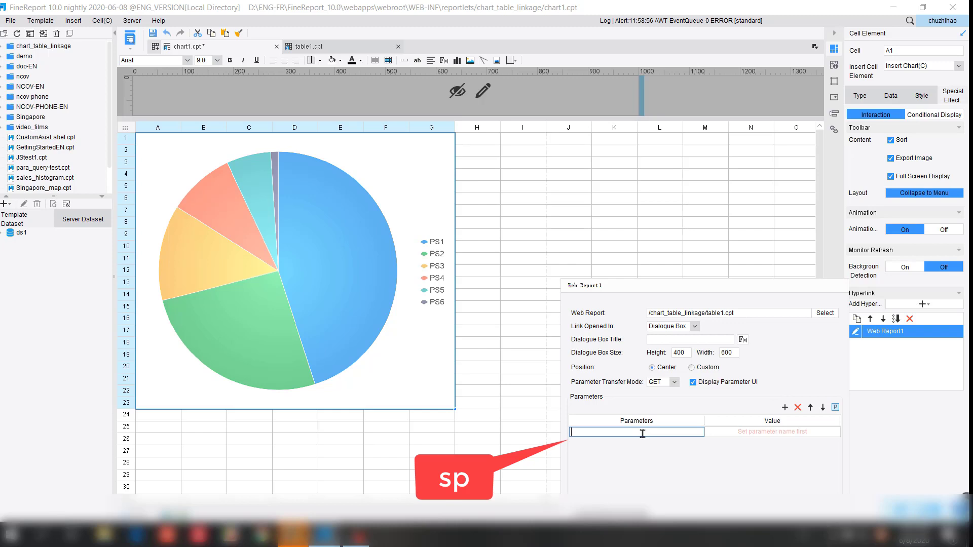
text(sp)
double_click(718, 432)
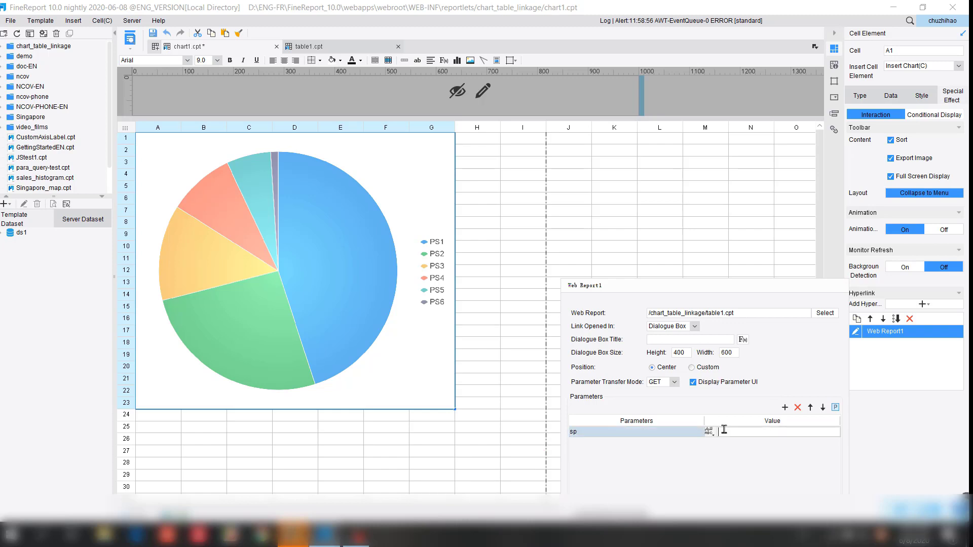
click(708, 432)
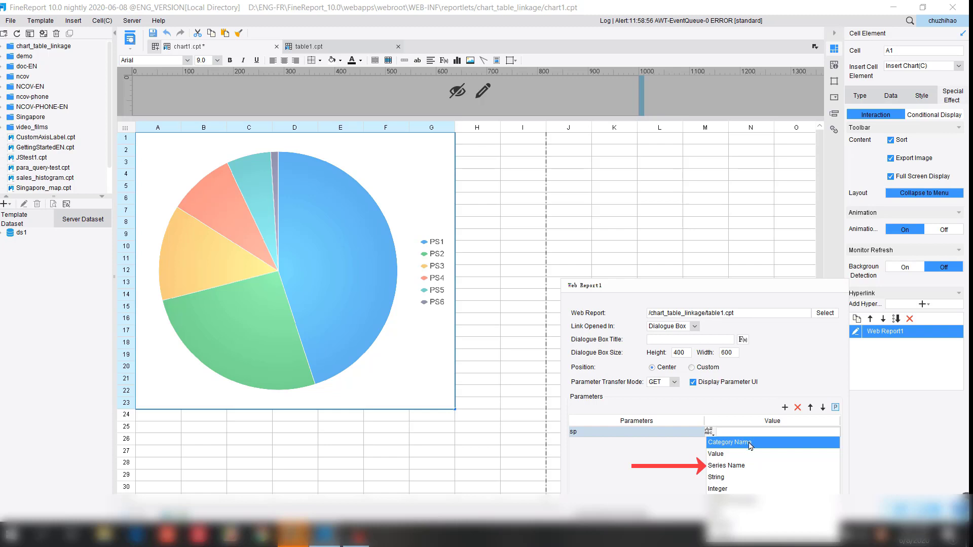
click(741, 472)
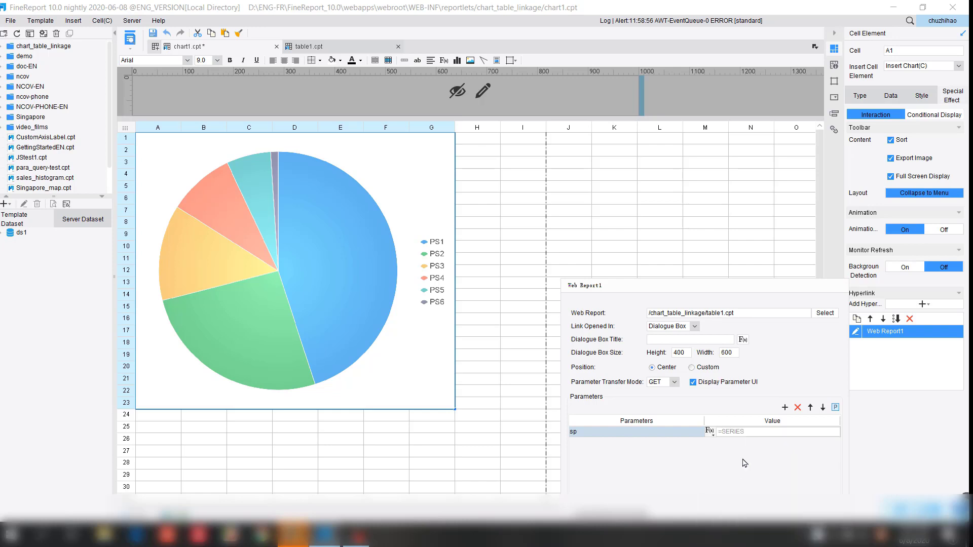
click(892, 387)
- Save chart1.cpt and open it in Pagination Preview in the browser
click(153, 34)
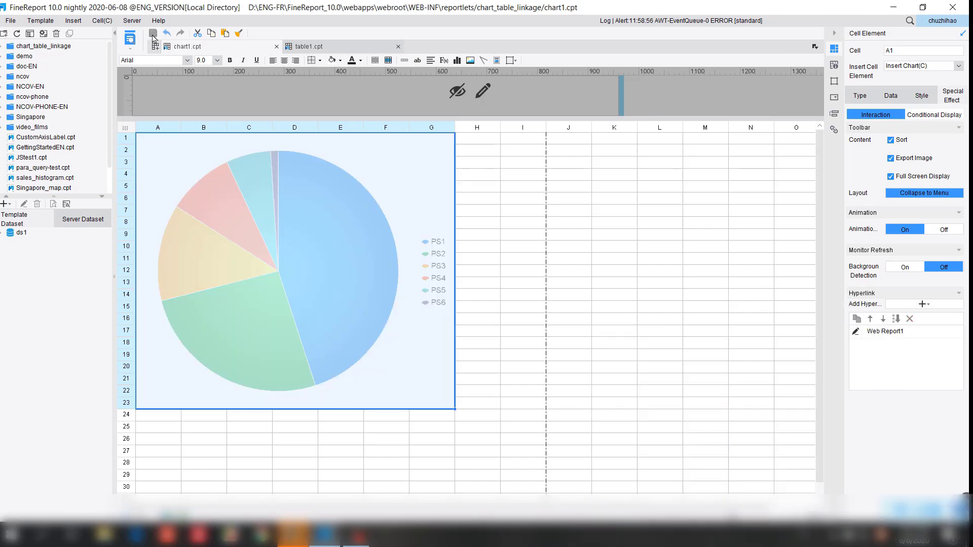
click(130, 48)
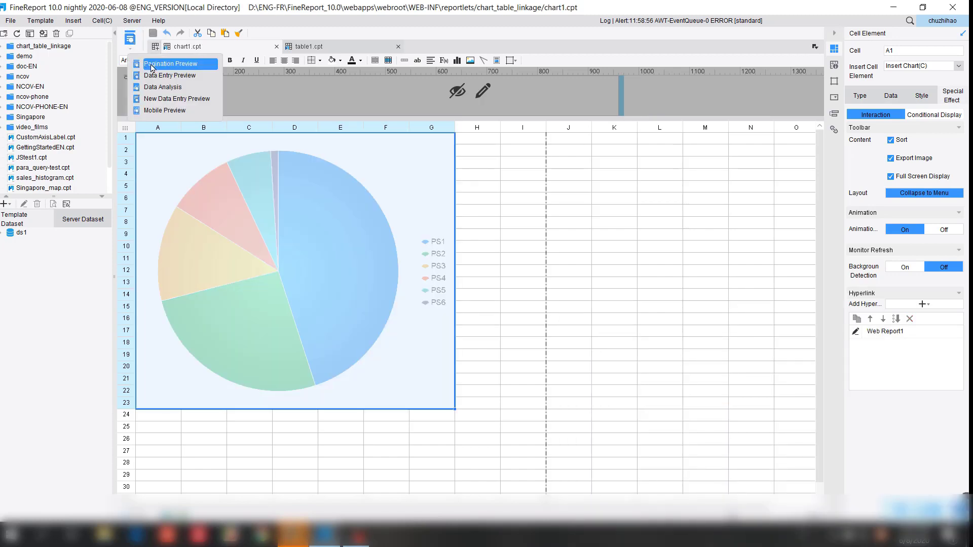
click(151, 64)
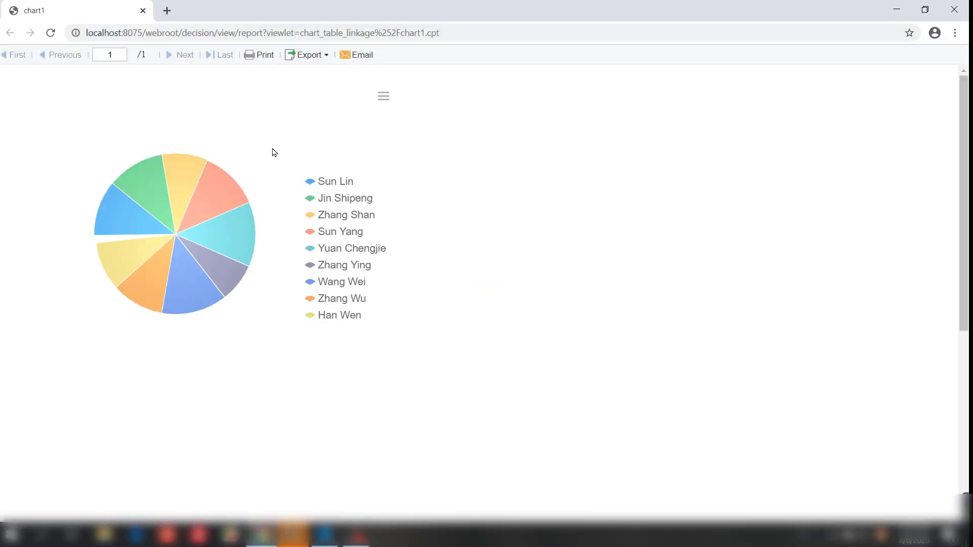
- Test the linkage on the green slice and the adjacent yellow-orange slice, viewing each detail table and closing its dialogue box
mouse_move(230, 199)
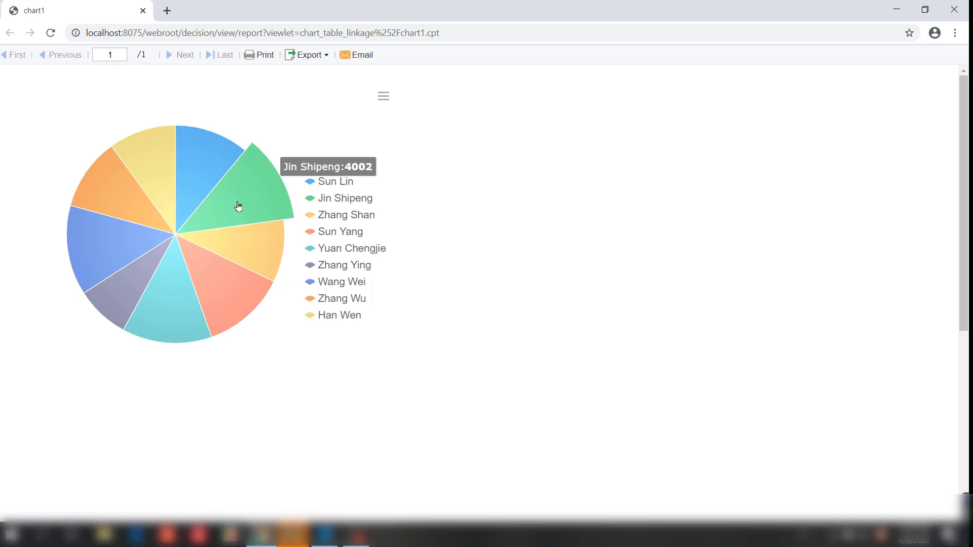
click(242, 205)
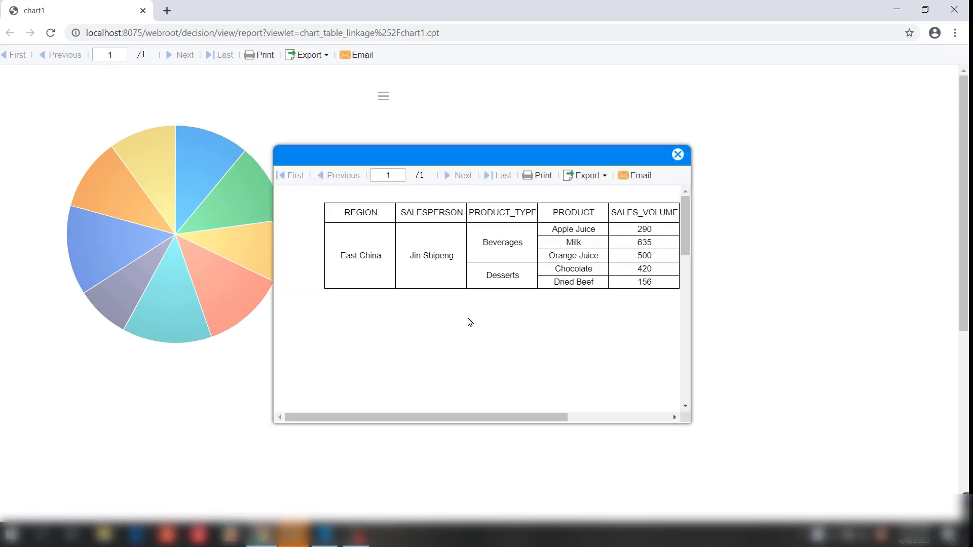
drag(480, 418, 509, 419)
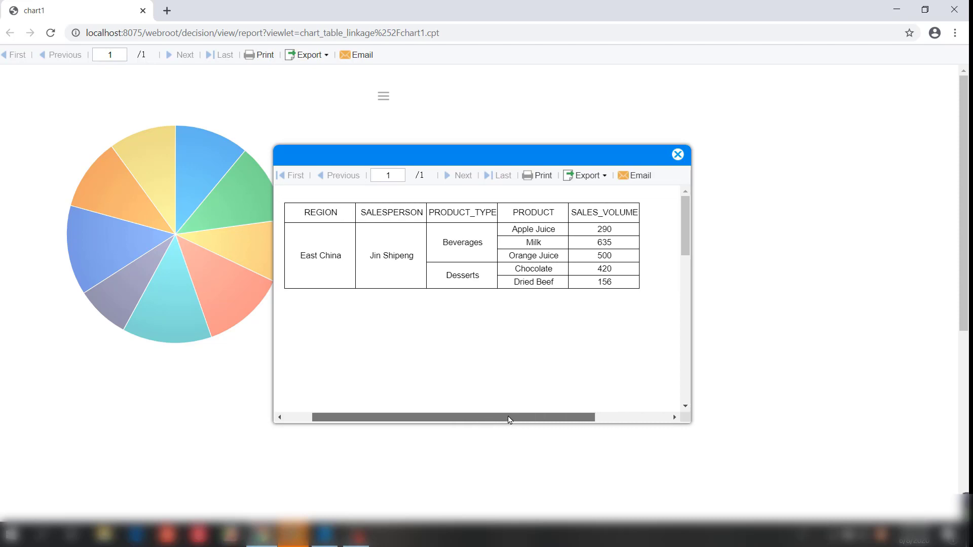
click(678, 155)
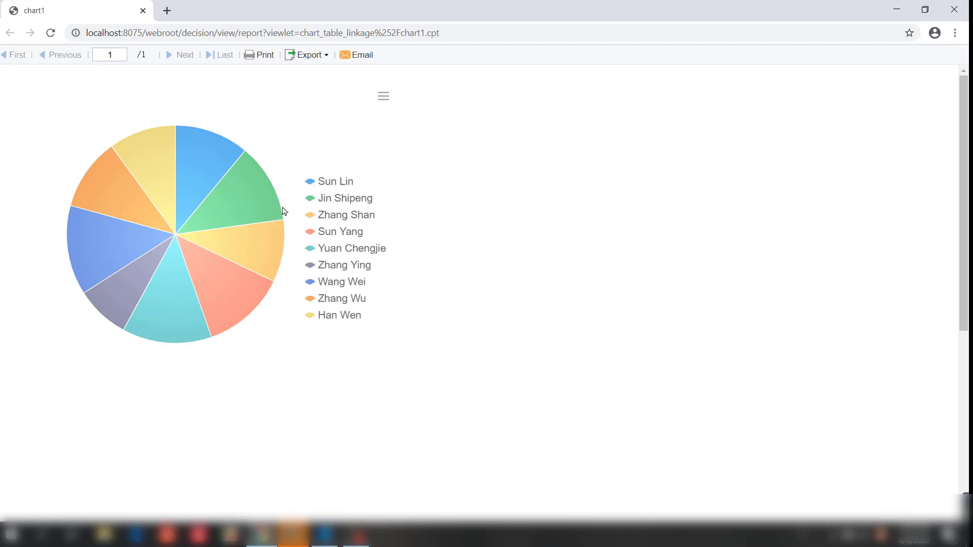
click(259, 248)
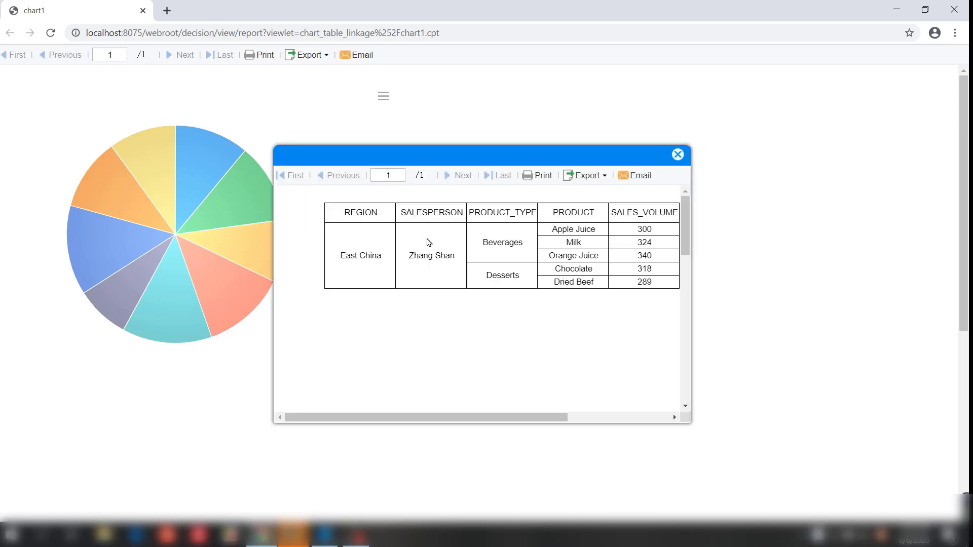
drag(485, 417, 528, 417)
click(677, 155)
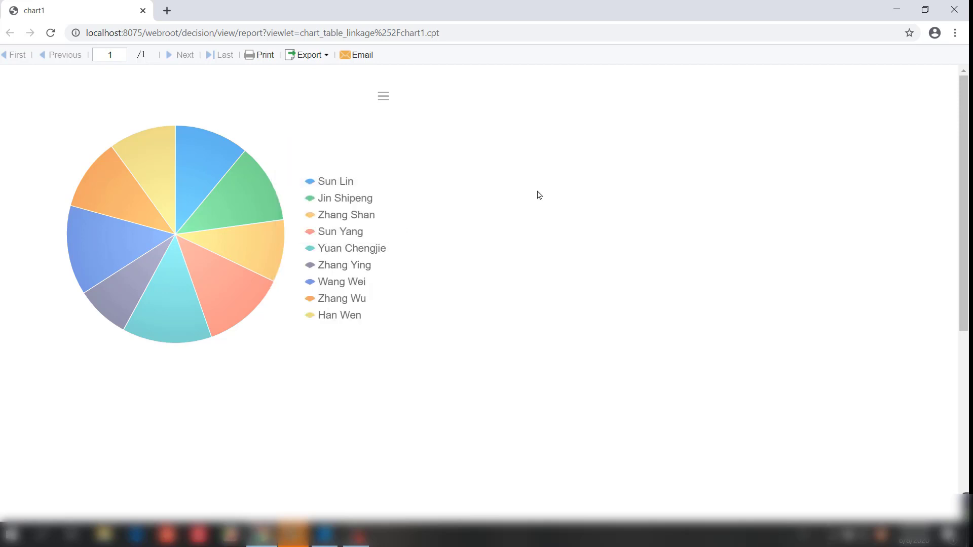
- Check the linked detail tables for the turquoise and blue-violet pie slices, closing each dialogue box
click(179, 292)
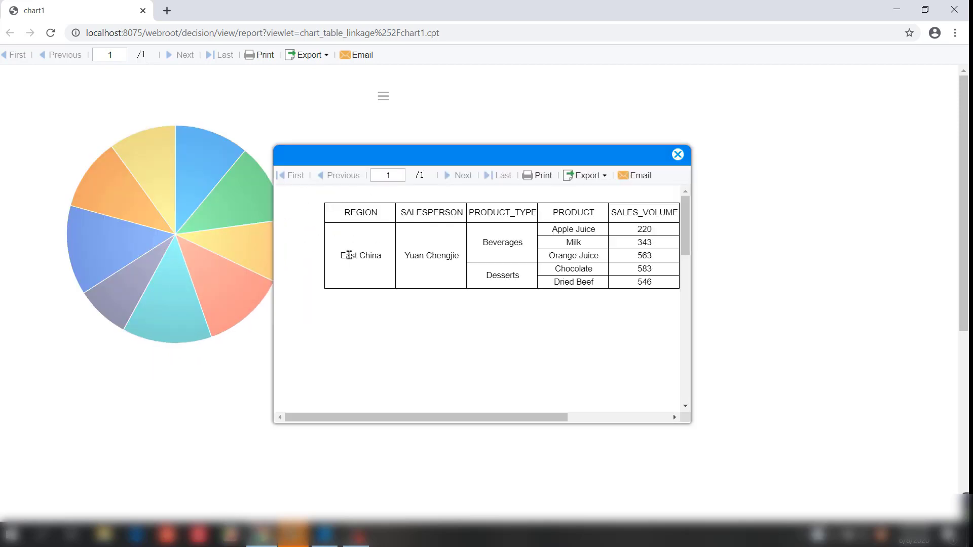
drag(406, 256, 627, 267)
click(545, 361)
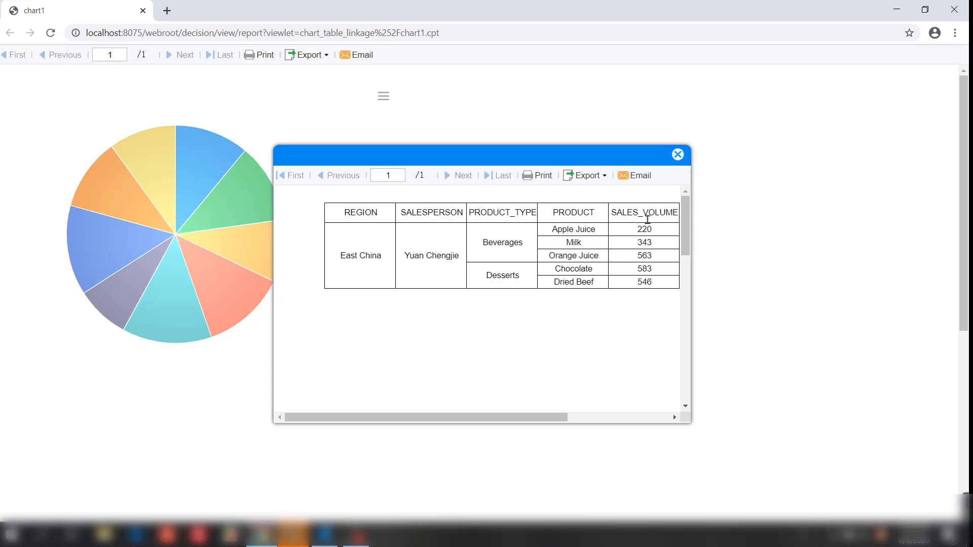
click(678, 154)
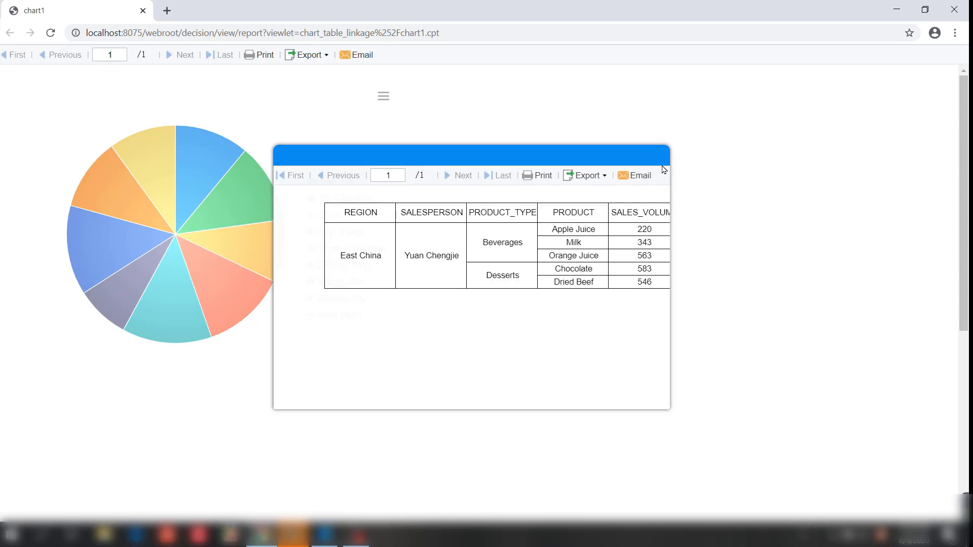
click(106, 239)
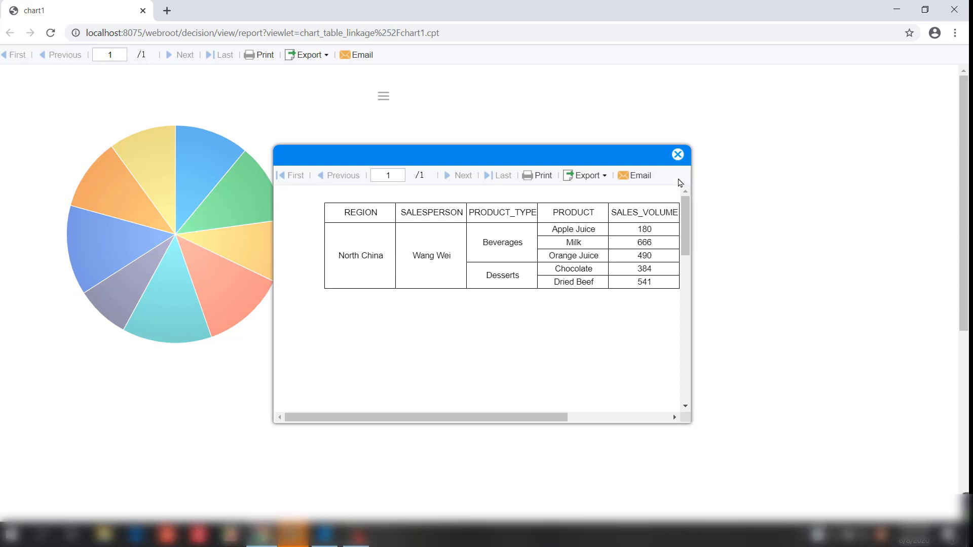
click(678, 155)
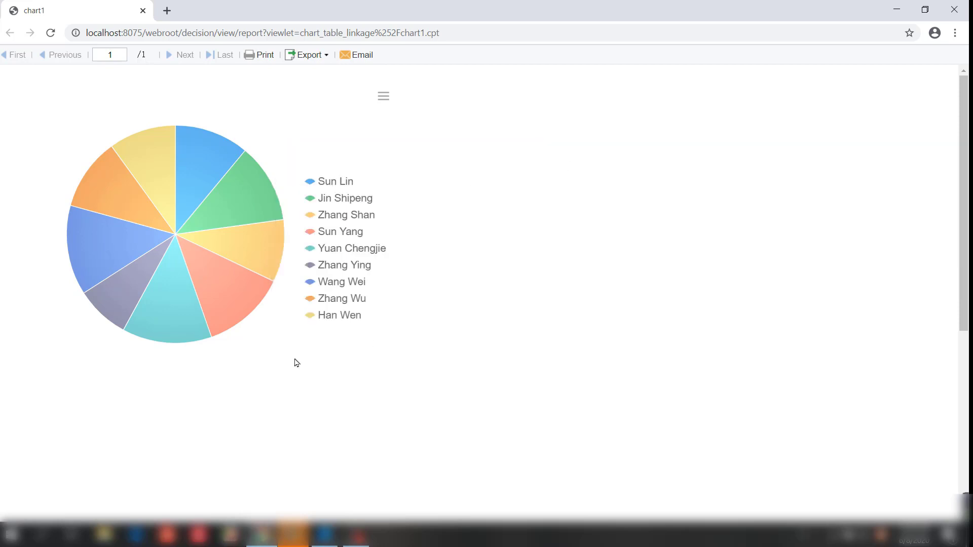